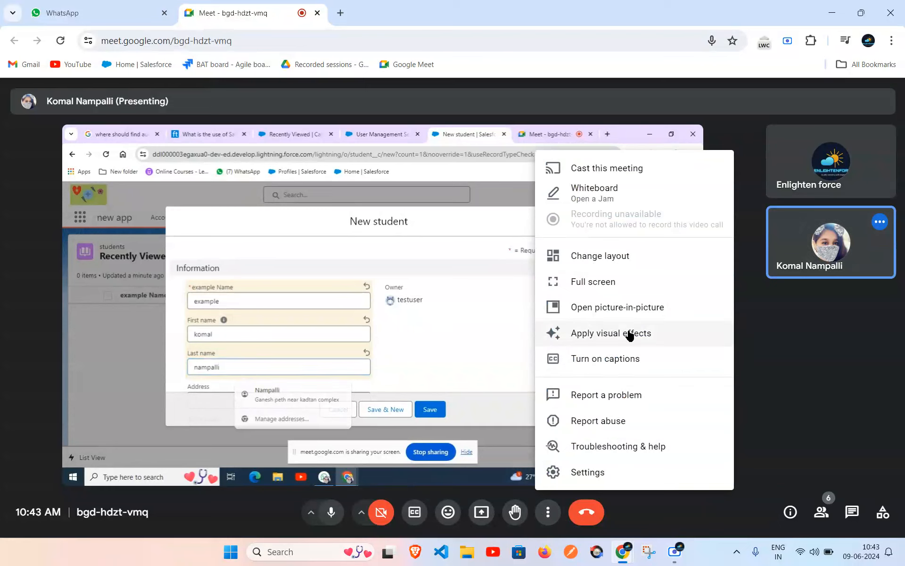
Step: Switch the meeting to full screen and mute the microphone
left_click(623, 282)
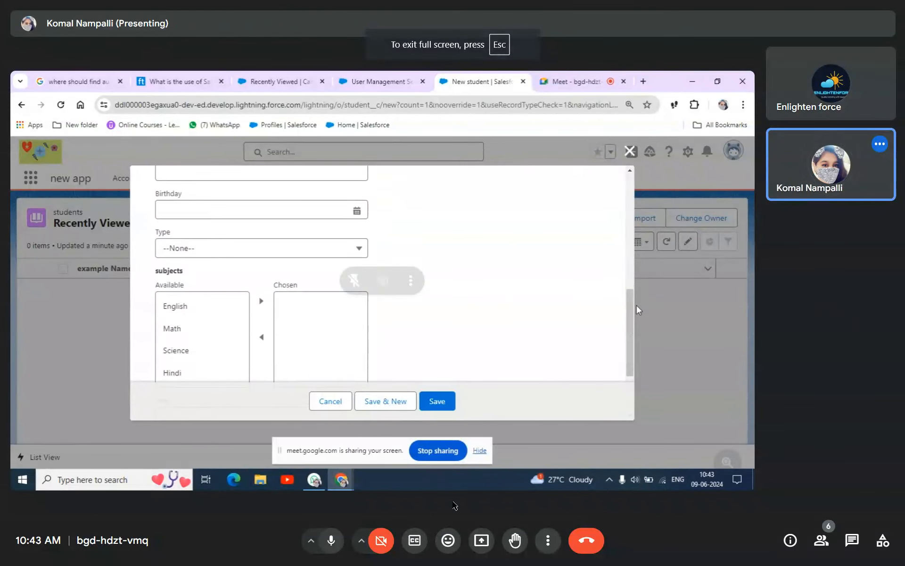
left_click(332, 543)
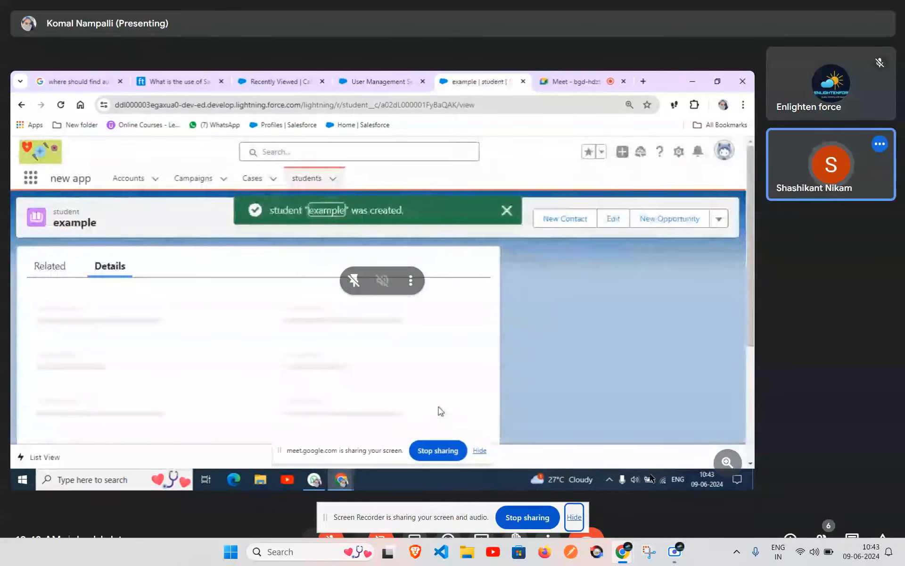
Step: Check the Screen Recorder window, minimize it again and hide its screen-sharing notice
left_click(676, 560)
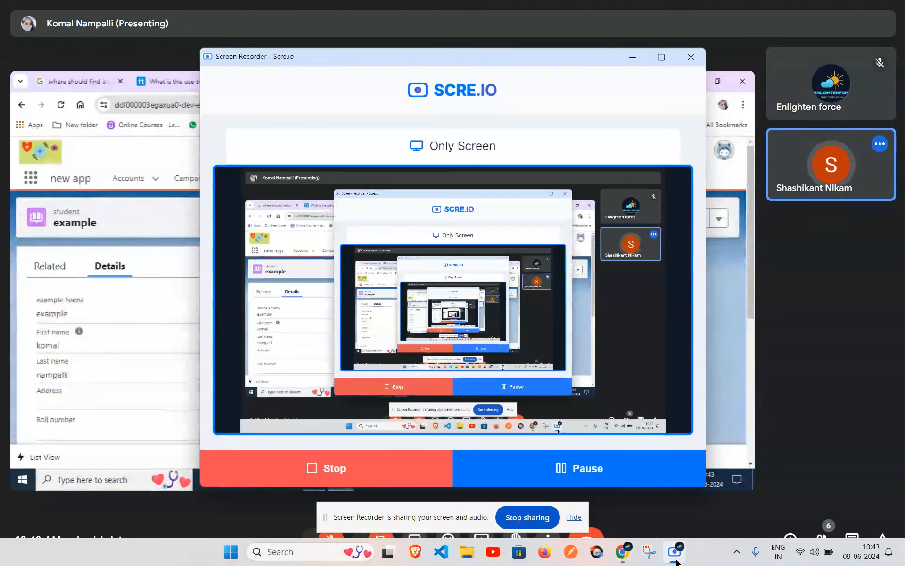
left_click(676, 561)
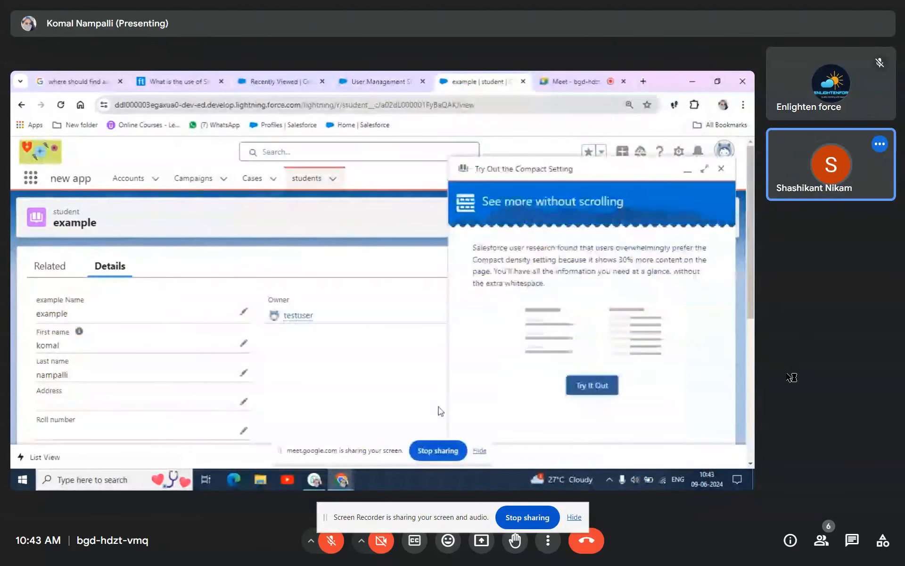
left_click(574, 518)
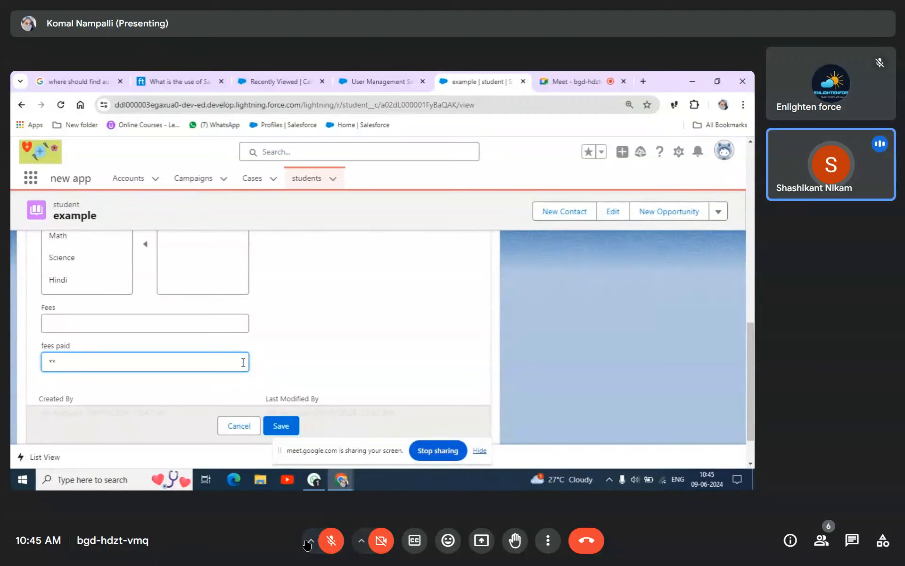
Step: Cancel the open edit of the example student record
left_click(246, 433)
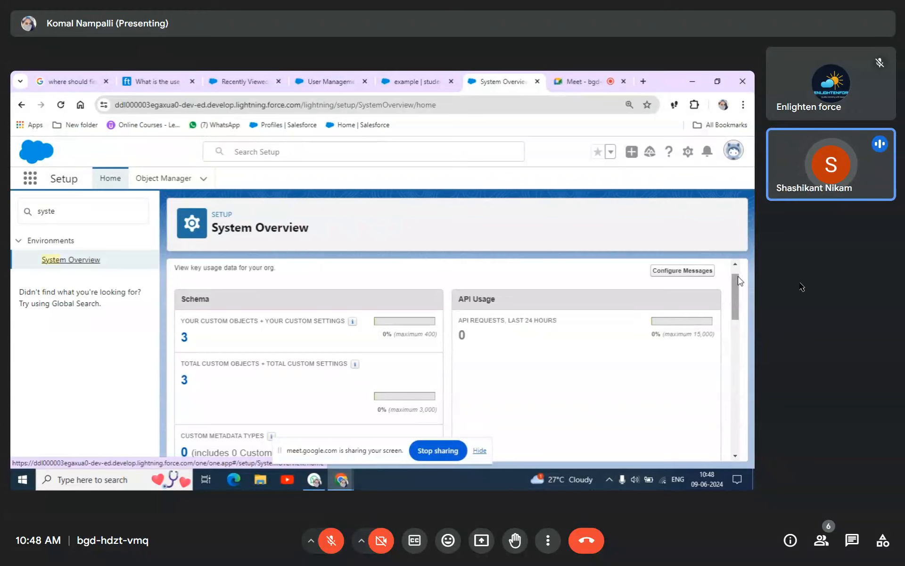
Step: Clear the search term from the Setup Quick Find box and mute the meeting microphone
left_click(65, 209)
key("BackSpace")
key("BackSpace")
key("BackSpace")
key("BackSpace")
key("BackSpace")
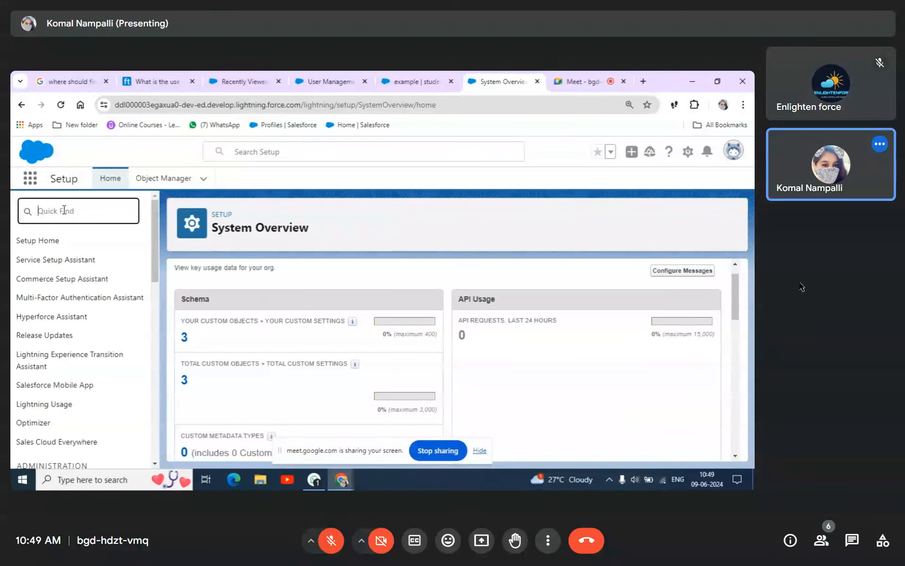
left_click(330, 541)
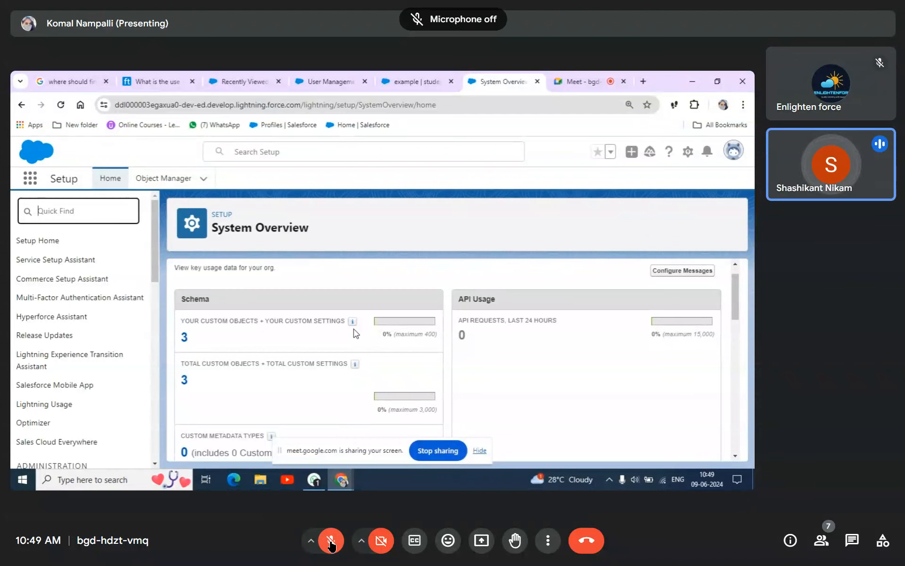
Step: Search Object Manager for "stu" and open the student custom object
left_click(176, 178)
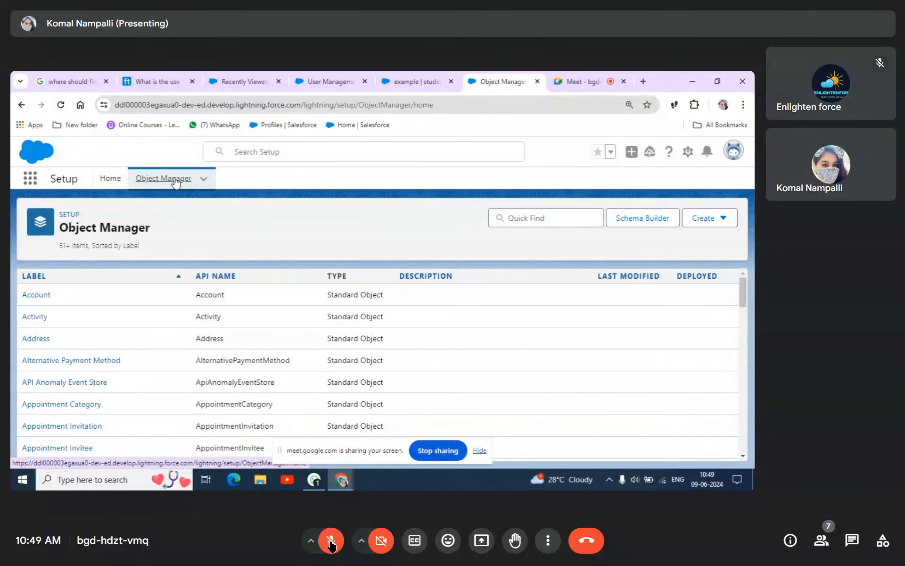
left_click(512, 217)
type("stu")
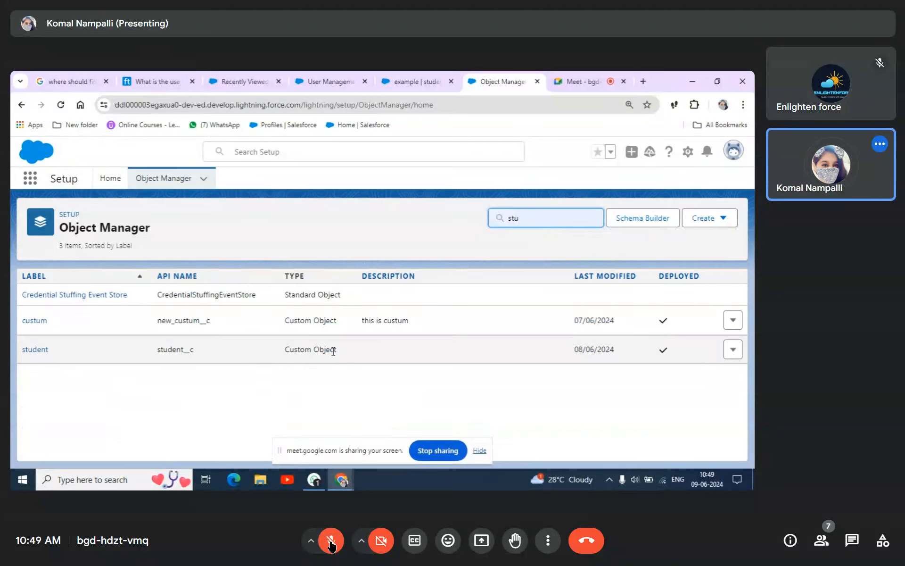
left_click(368, 357)
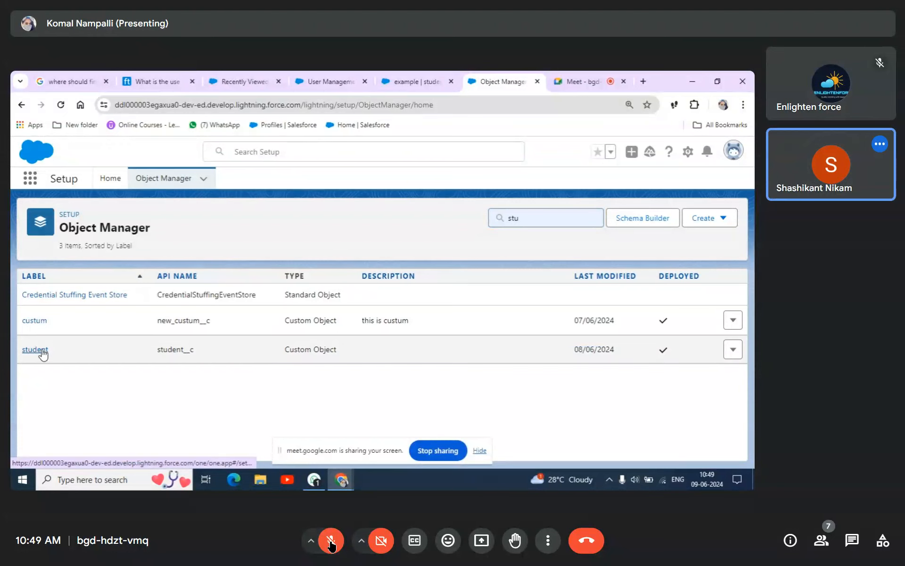
left_click(42, 350)
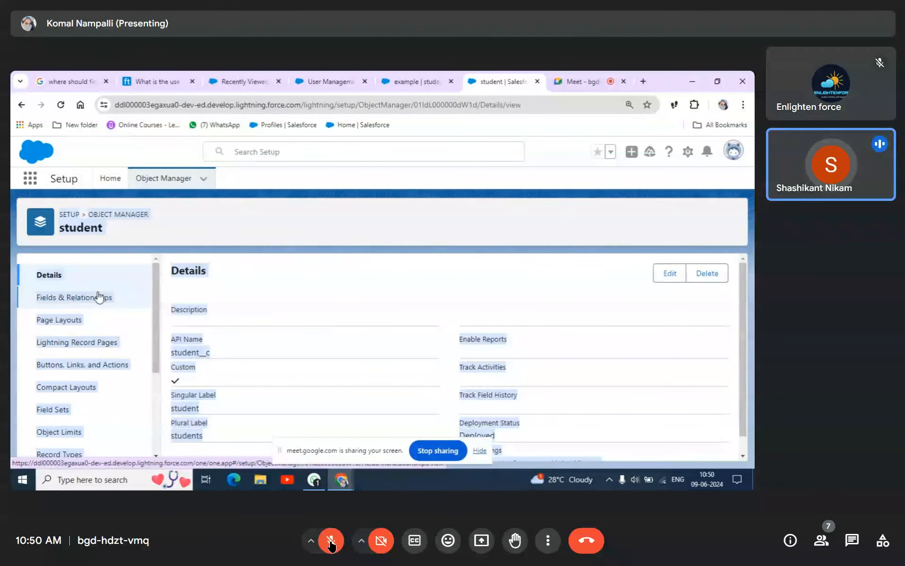
Step: Open the student object's Object Limits page and examine the usage and limit of each item
left_click(99, 297)
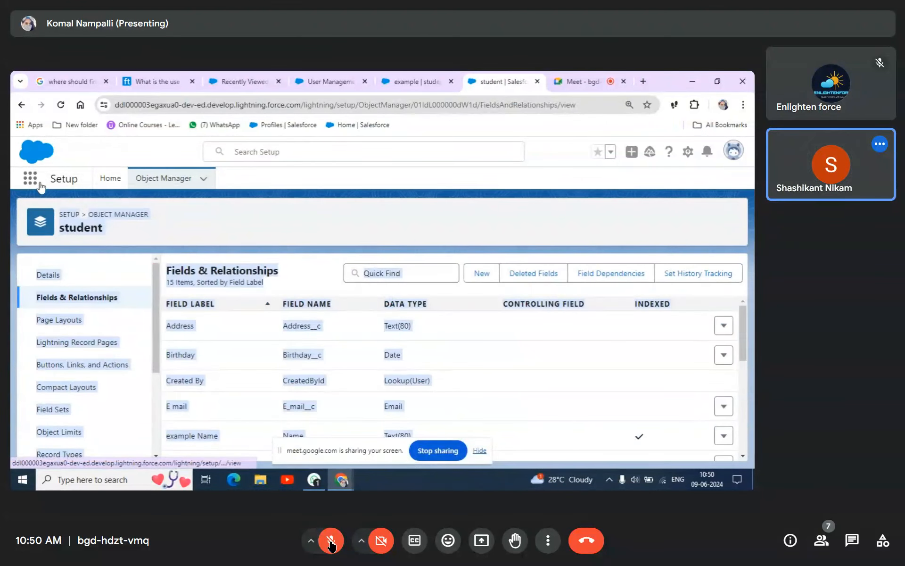
left_click(22, 105)
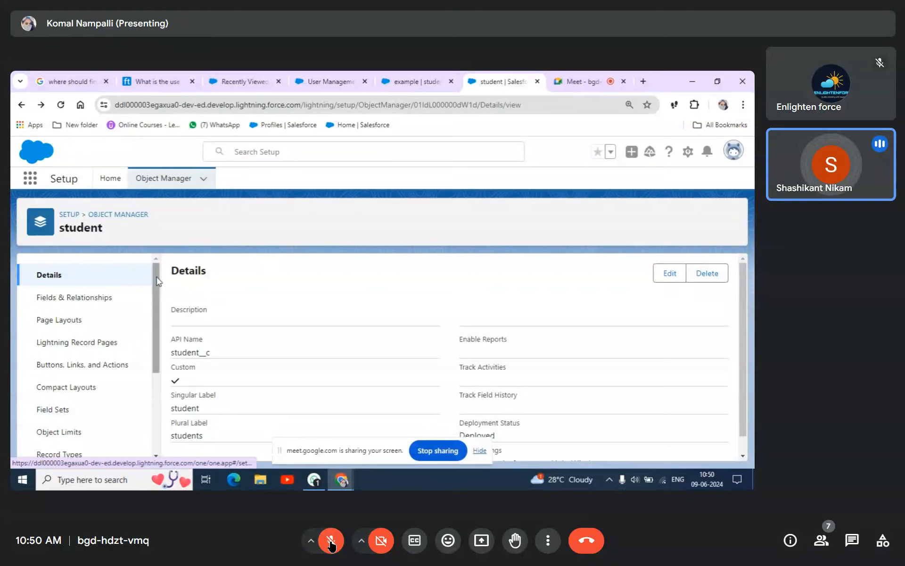
left_click_drag(157, 282, 166, 341)
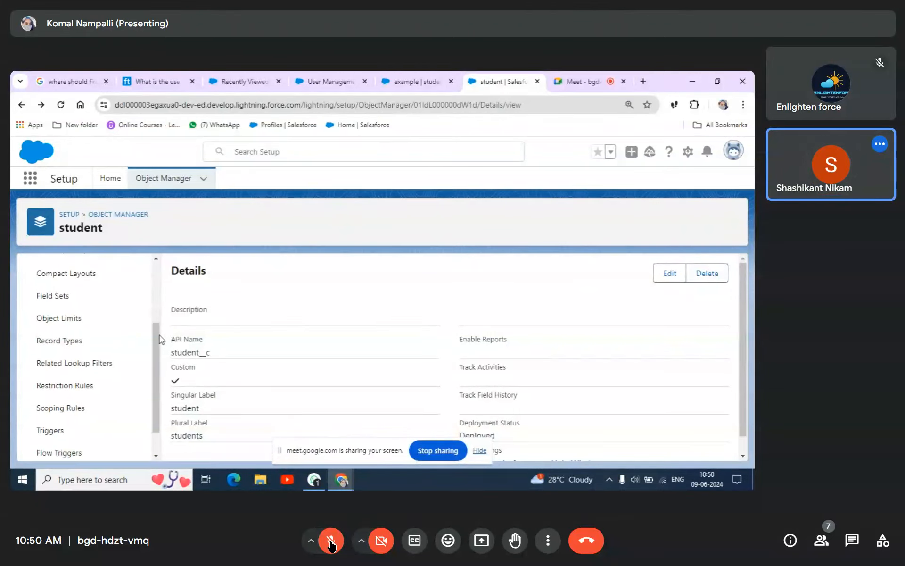
left_click(72, 325)
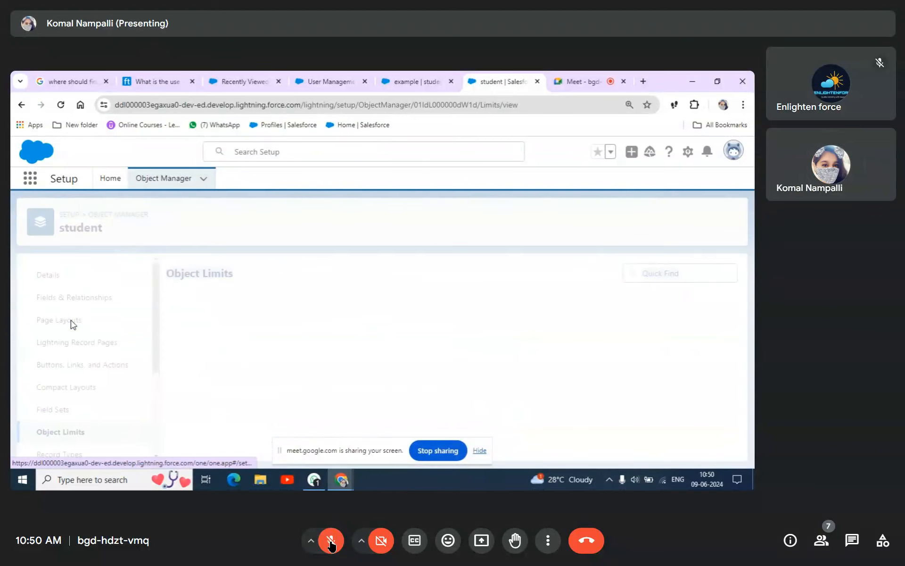
left_click(215, 266)
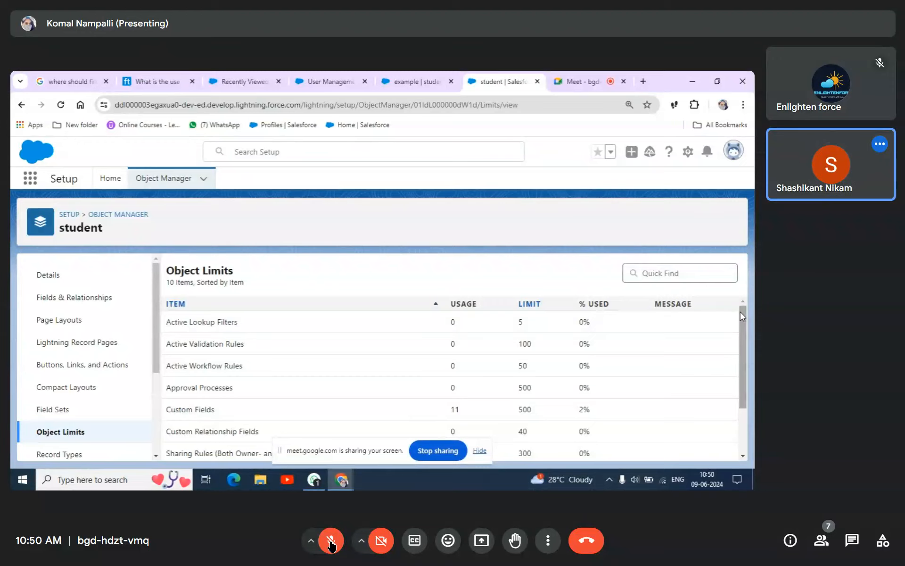
mouse_move(743, 316)
left_mouse_down()
mouse_move(747, 331)
mouse_move(745, 303)
left_mouse_up()
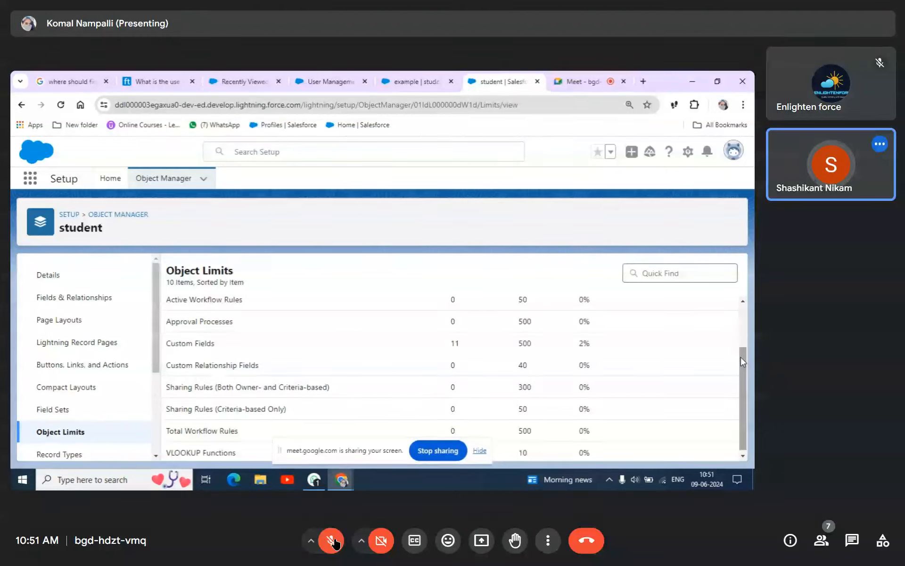
Step: Unmute the meeting microphone to speak and mute it again
left_click(332, 540)
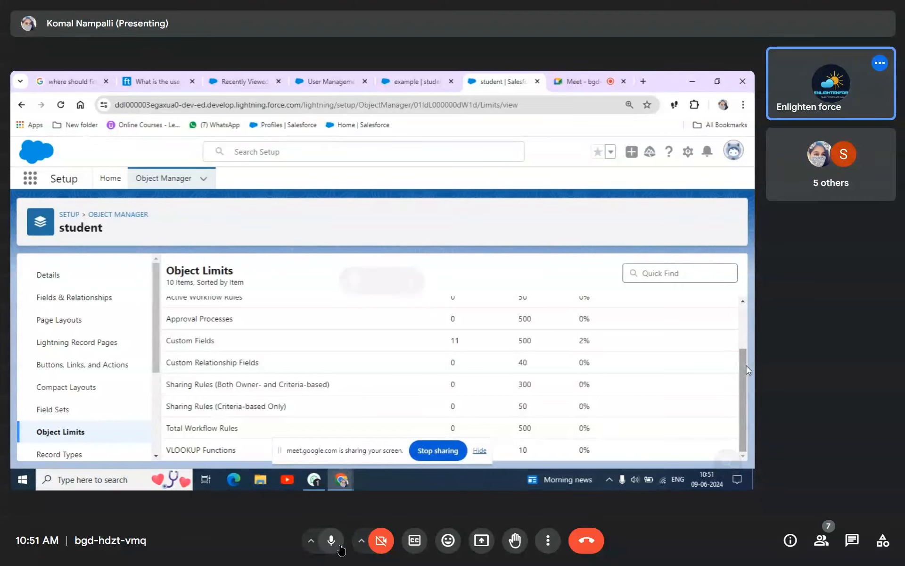
left_click(332, 541)
left_click(333, 541)
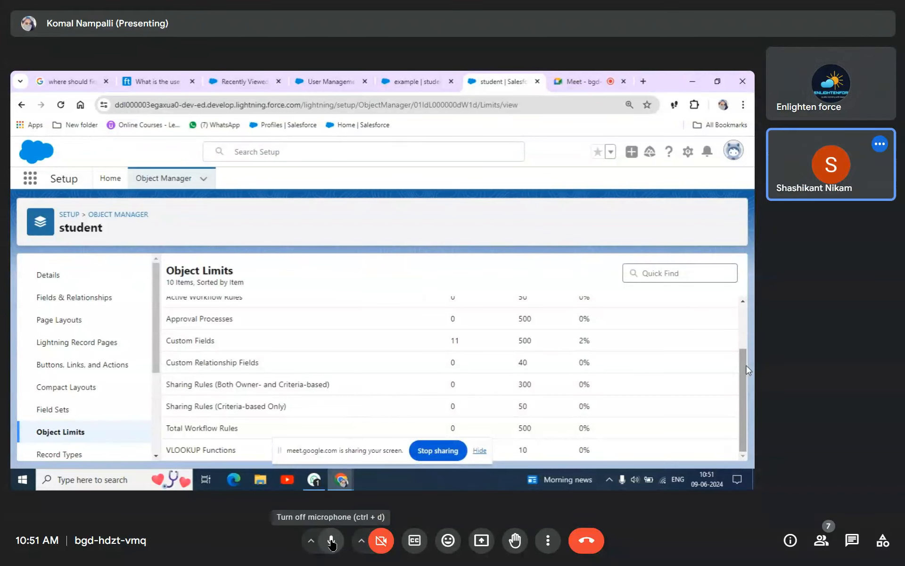
left_click(332, 541)
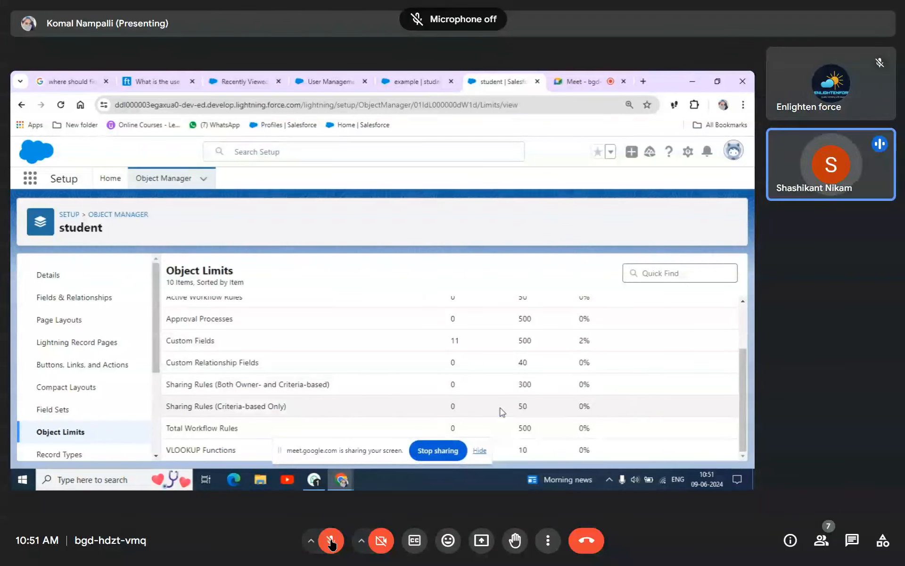
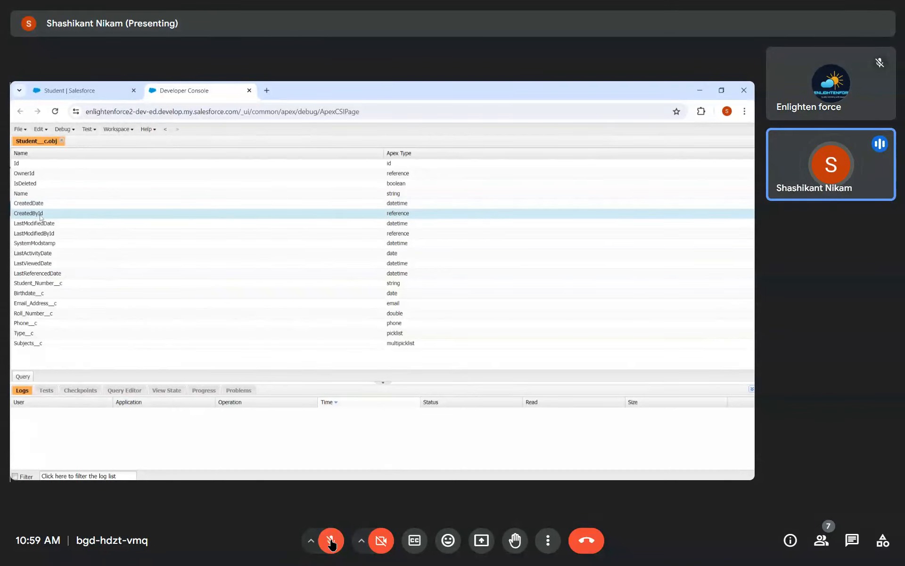
Step: Check the student record in Salesforce and add the Name field after Id in the Developer Console query
left_click(75, 92)
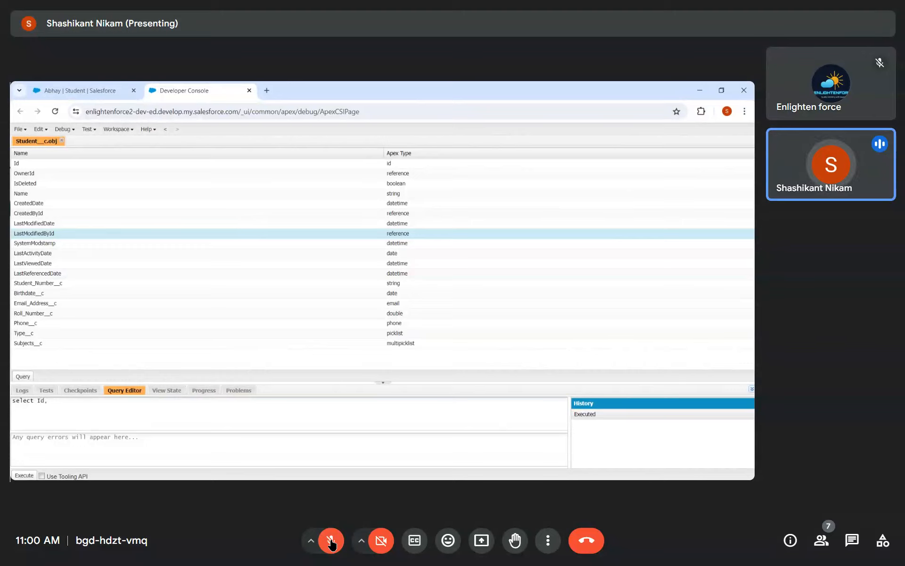
type("Name,")
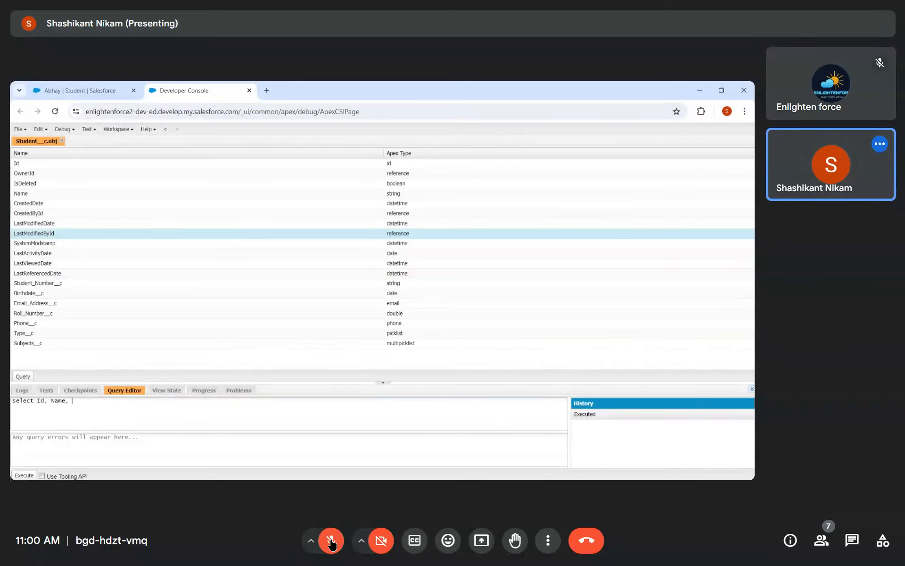
left_click(34, 195)
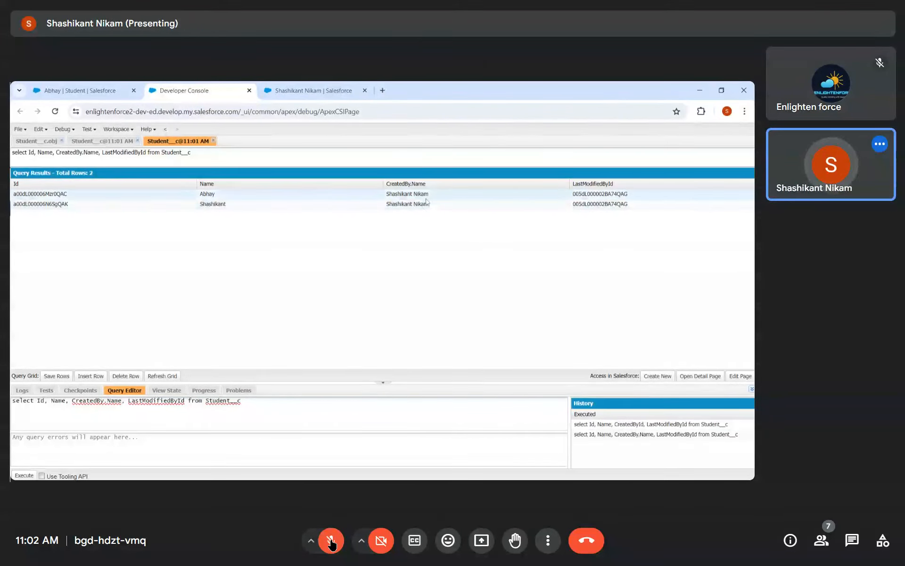
Step: Examine the Id value of the first student in the query results
left_click(21, 195)
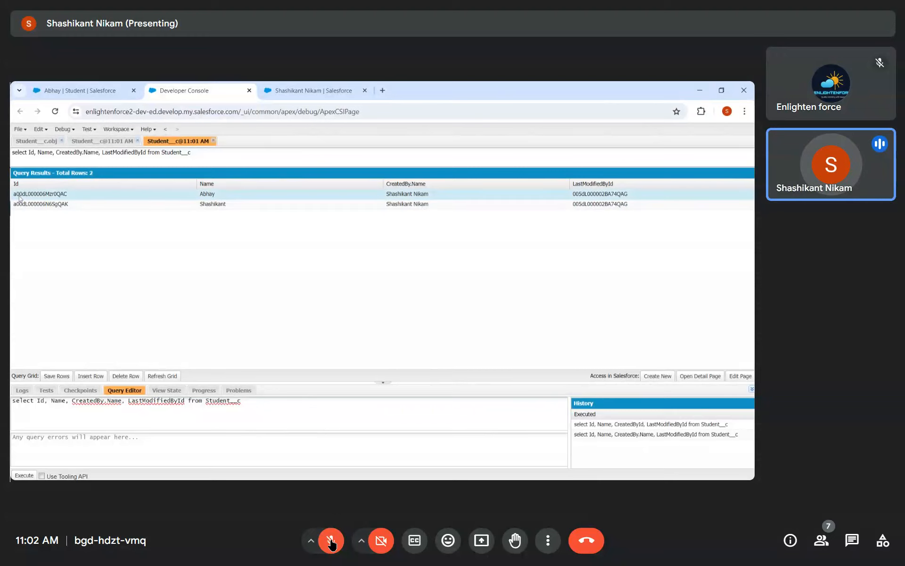
left_click(20, 195)
left_click(206, 280)
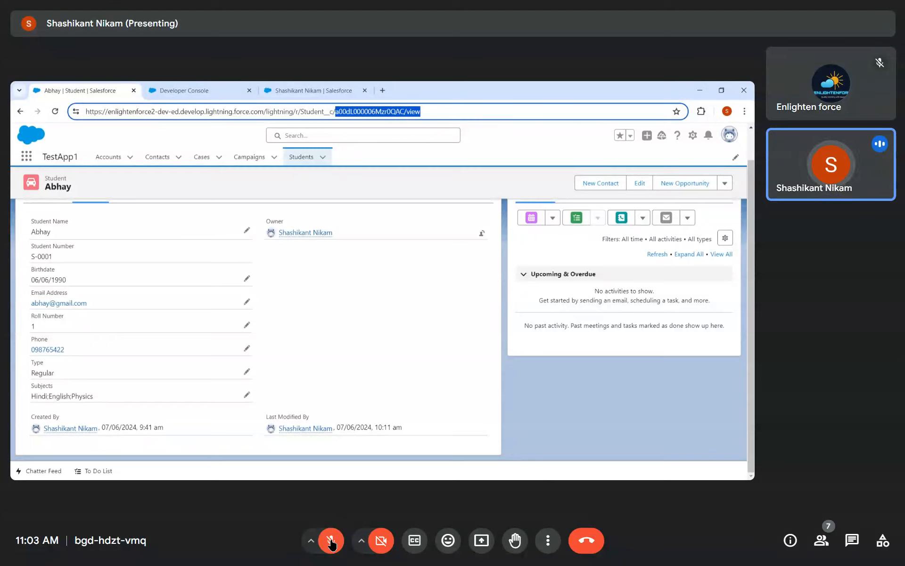
Step: Highlight the record Id in the student record page's URL and compare it with the Id in the query results
left_click(513, 157)
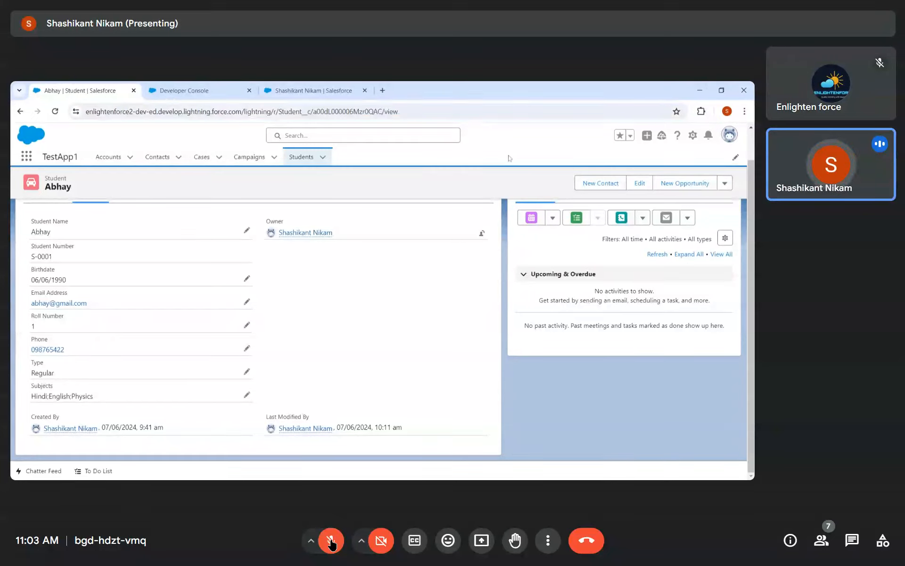
left_click_drag(313, 112, 383, 111)
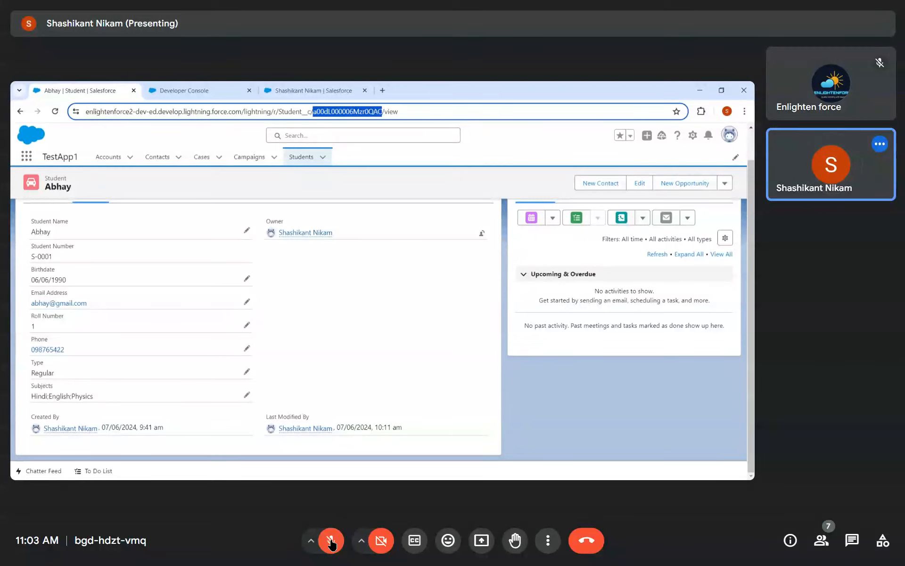
left_click(544, 159)
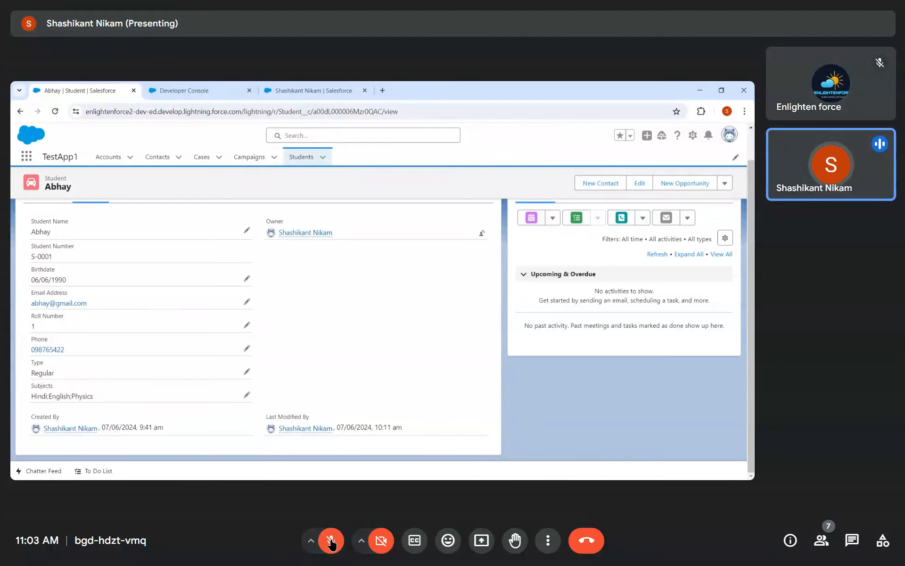
left_click_drag(313, 112, 382, 112)
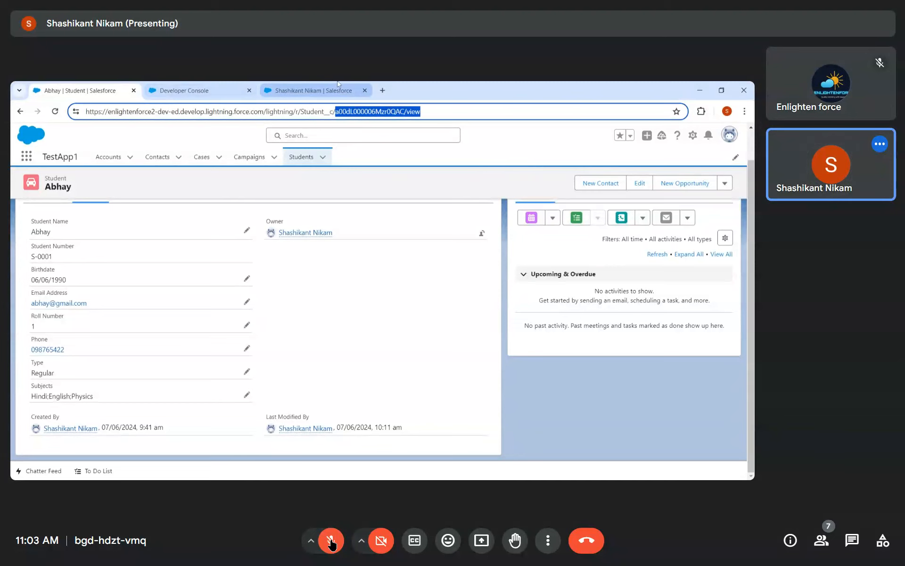
left_click(314, 91)
left_click(201, 87)
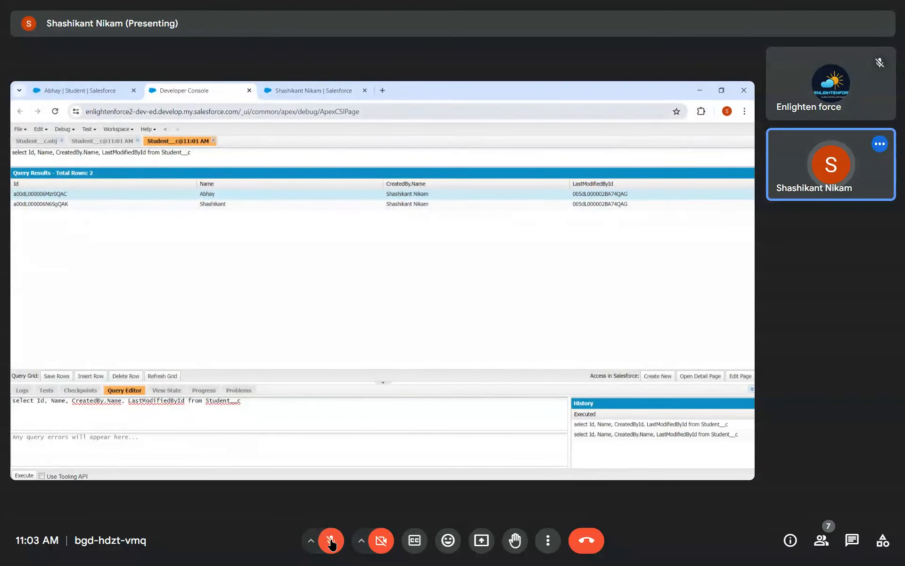
left_click(84, 90)
left_click(400, 111)
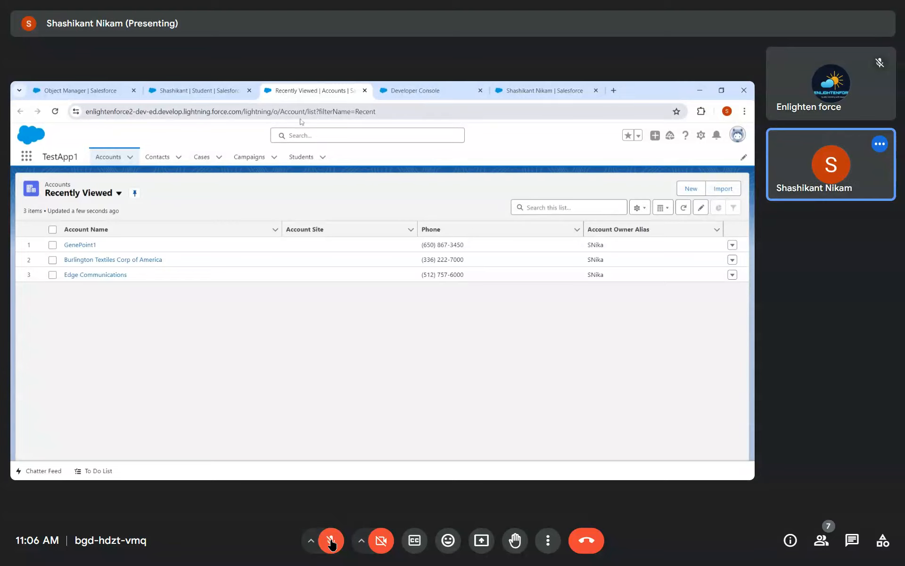
Step: Highlight the "list" and "filterName" parts of the Accounts list view URL to examine its structure
double_click(335, 113)
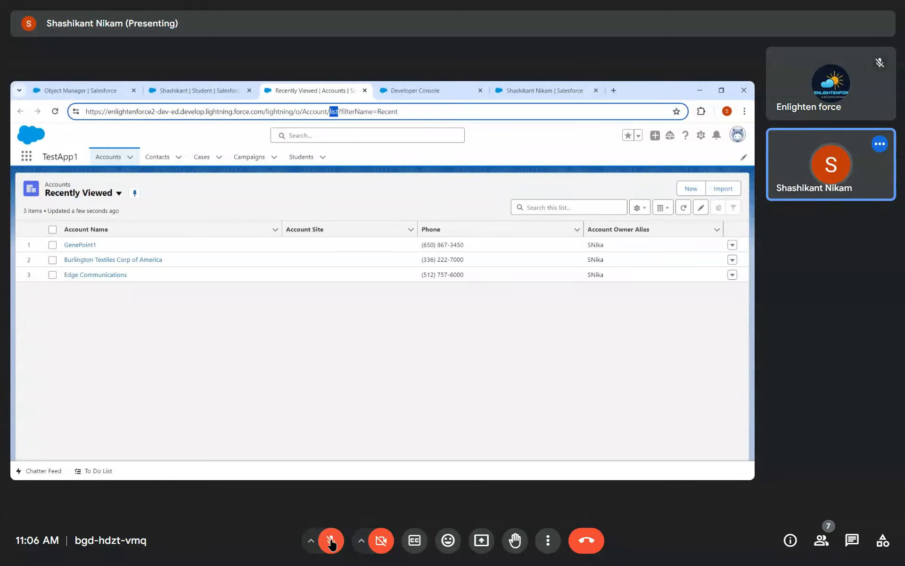
double_click(362, 112)
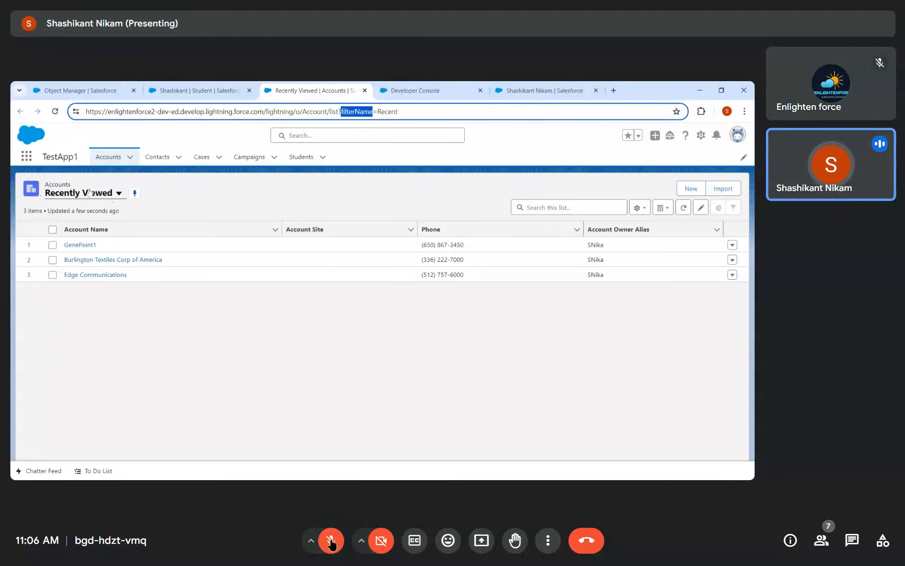
Step: Switch the Accounts list view to All Accounts1 and highlight the filterName Id in the page's URL
left_click(115, 196)
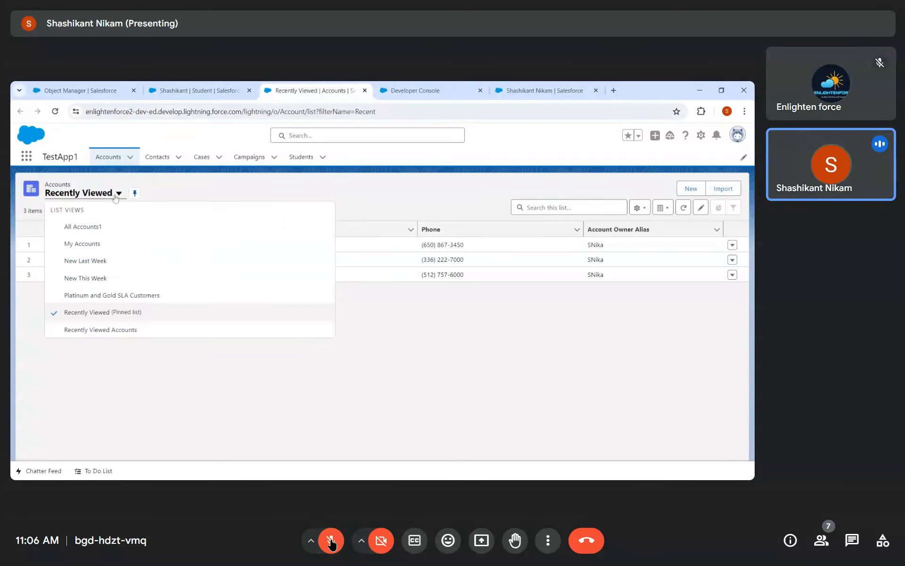
left_click(80, 228)
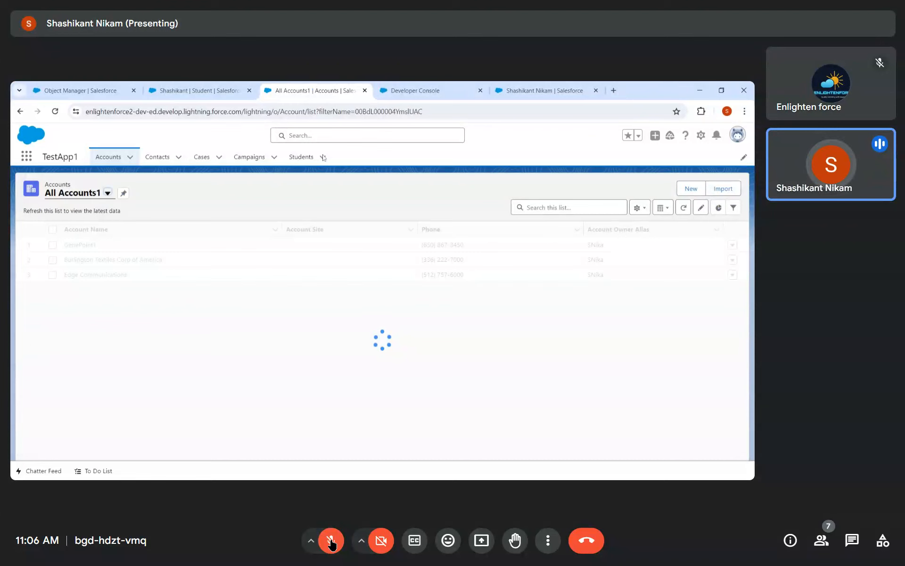
double_click(386, 112)
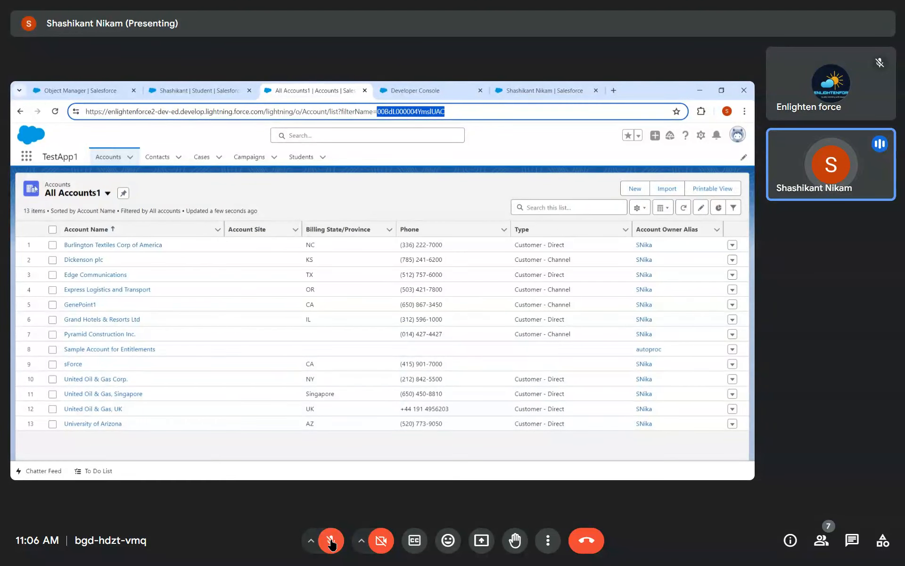
left_click(228, 190)
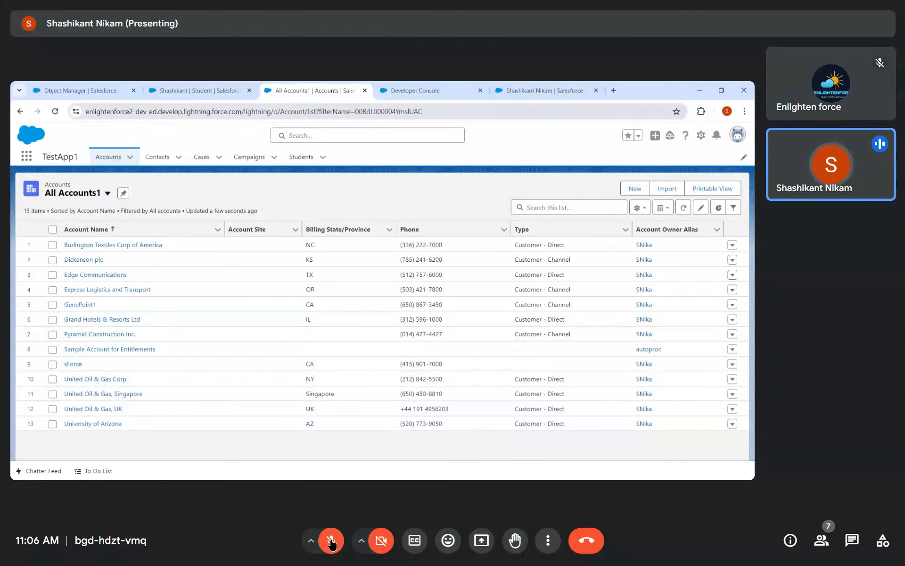
double_click(405, 111)
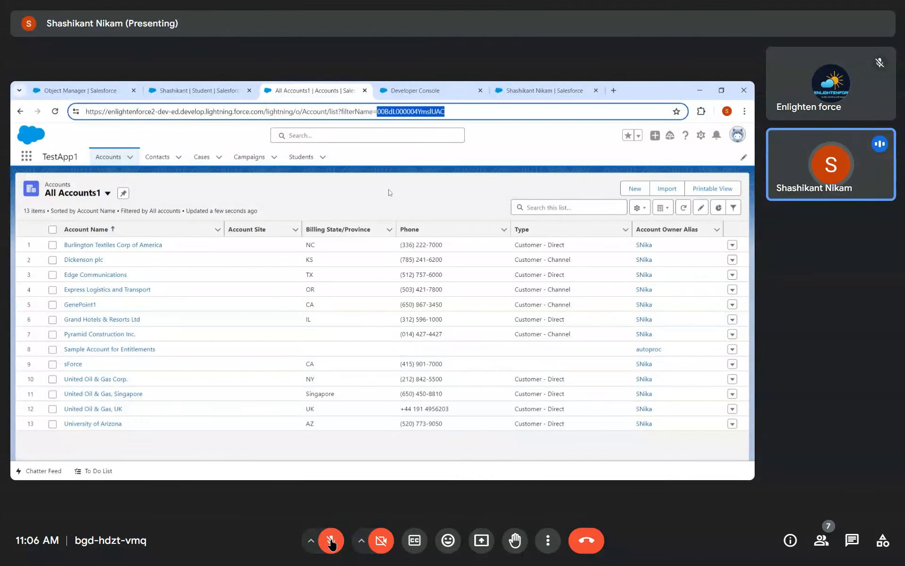
Step: Display the My Accounts and New Last Week list views of Accounts in turn to compare their filterName values
left_click(108, 193)
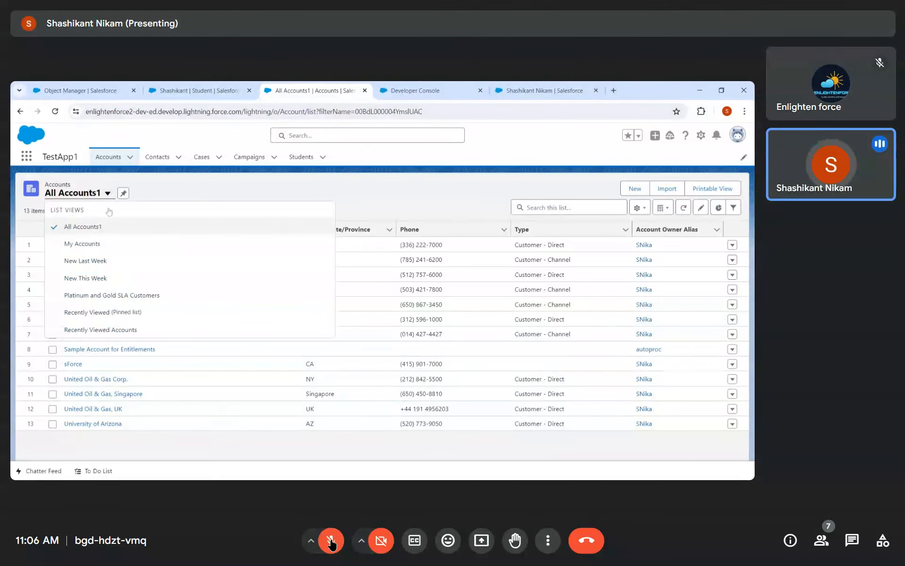
left_click(96, 245)
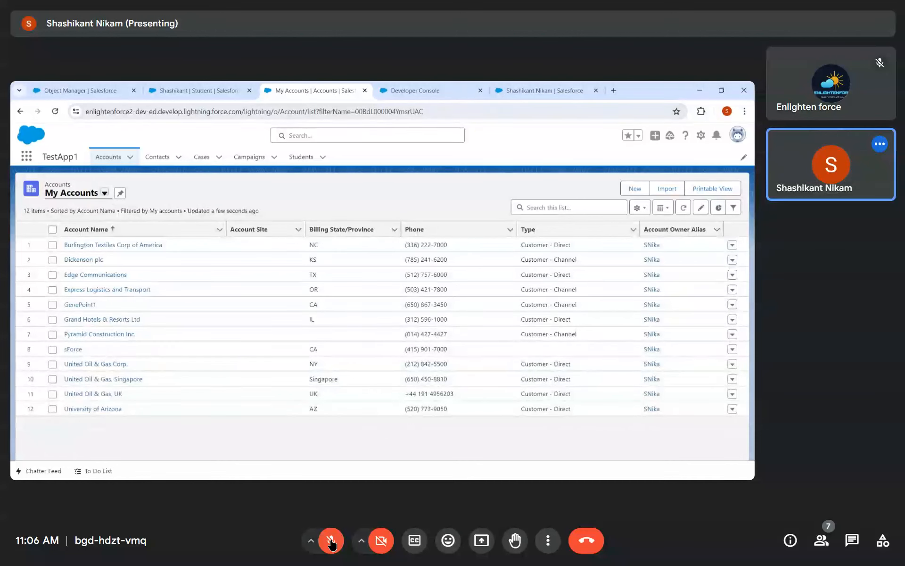
left_click(106, 193)
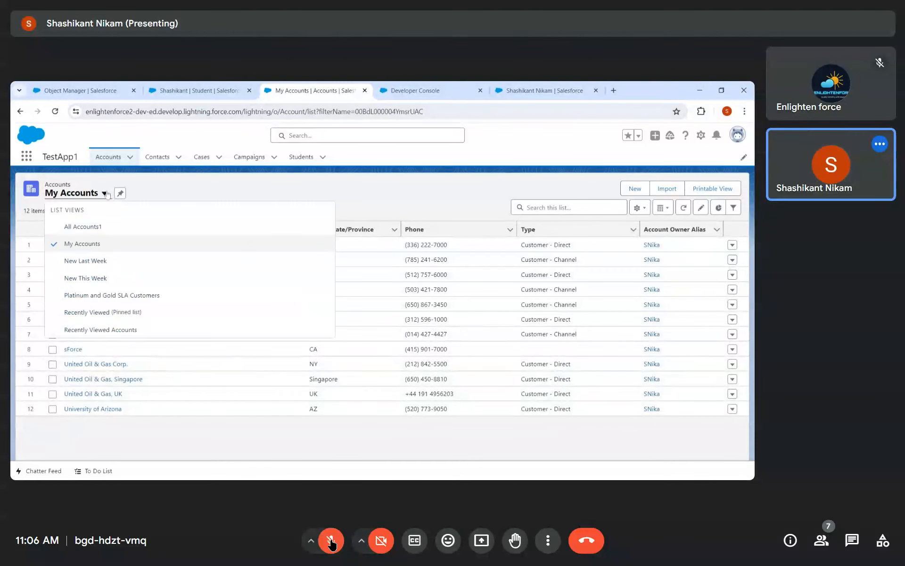
left_click(91, 264)
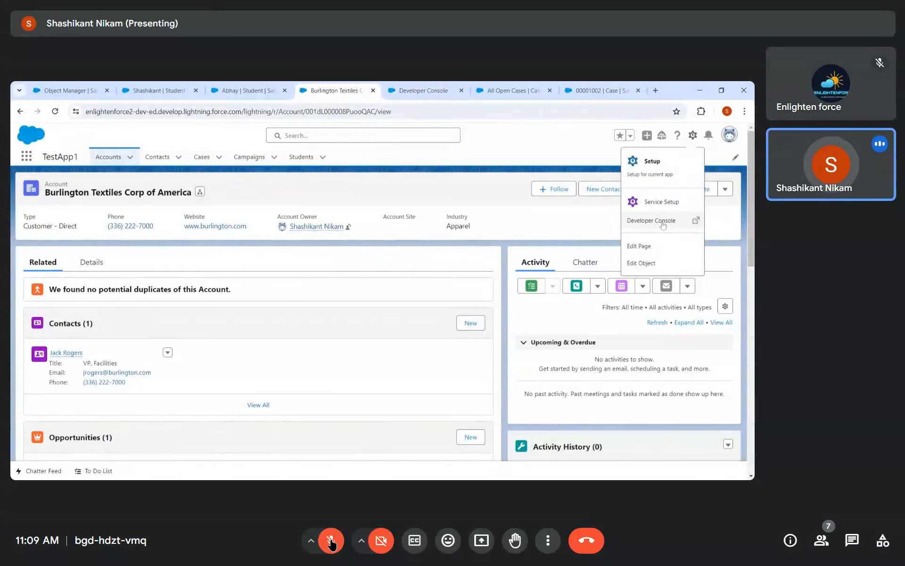
Step: Open the Account.obj resource in the Developer Console and look through its standard and custom fields
left_click(662, 223)
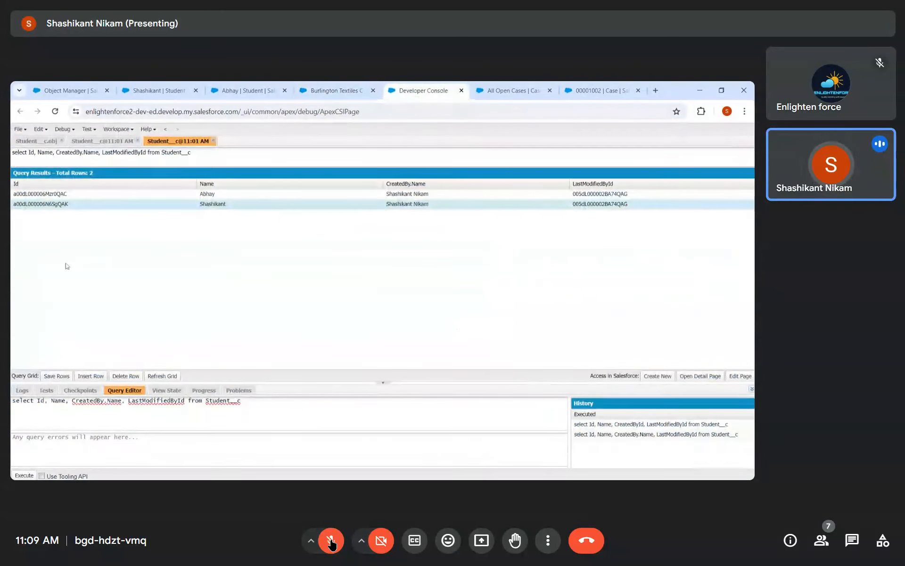
left_click(25, 131)
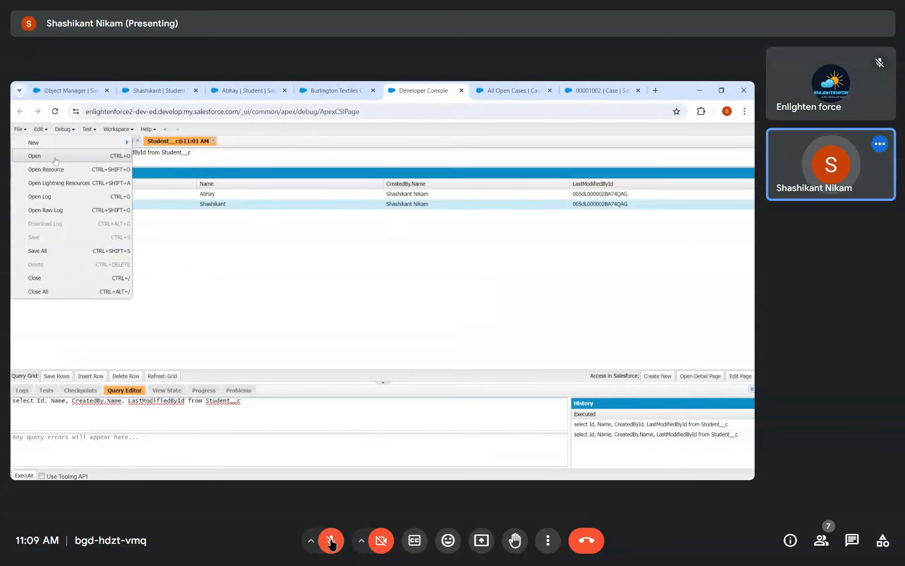
left_click(79, 171)
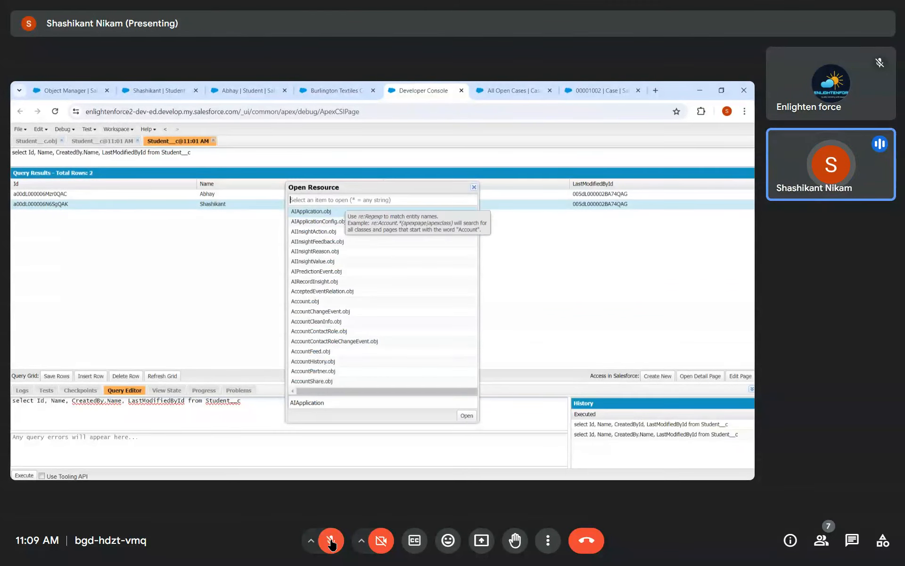
type("Acco")
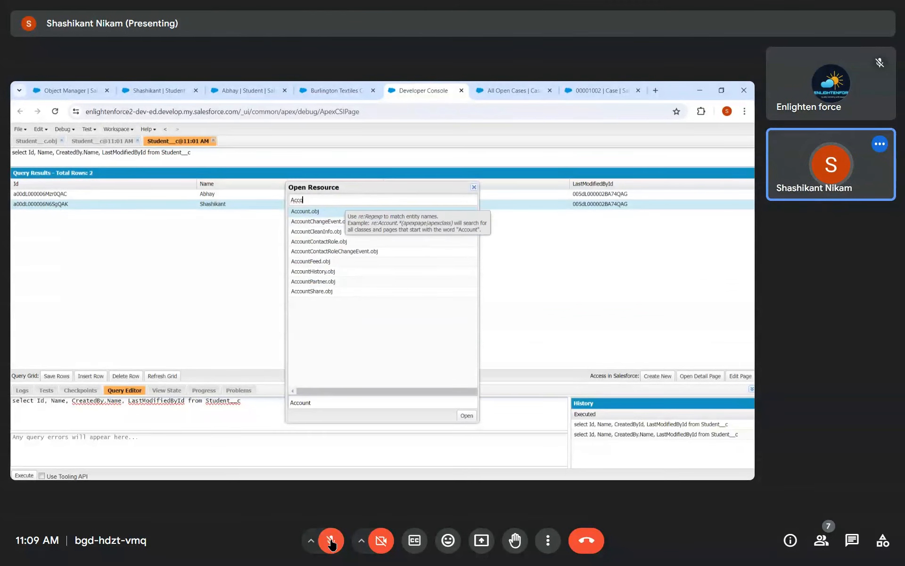
double_click(315, 214)
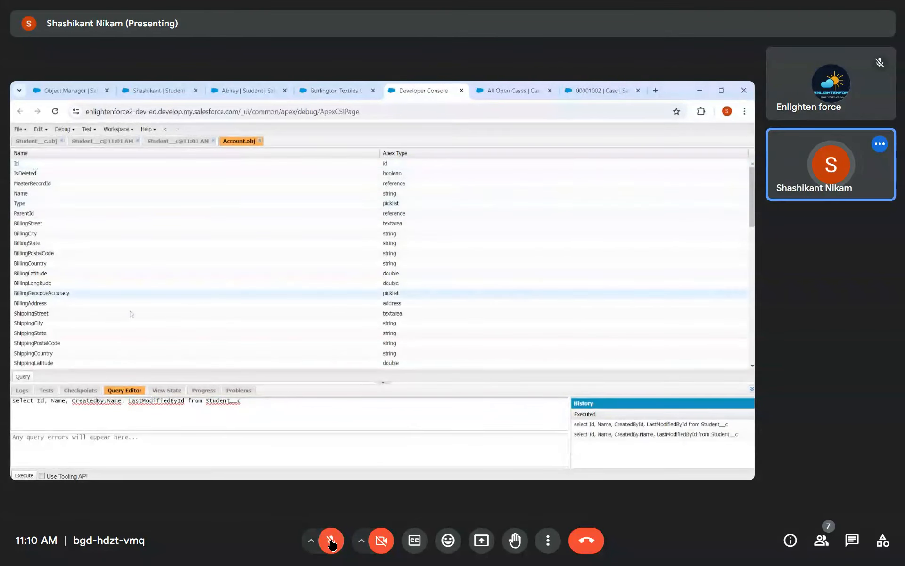
scroll(200, 344, "down", 5)
scroll(200, 344, "down", 4)
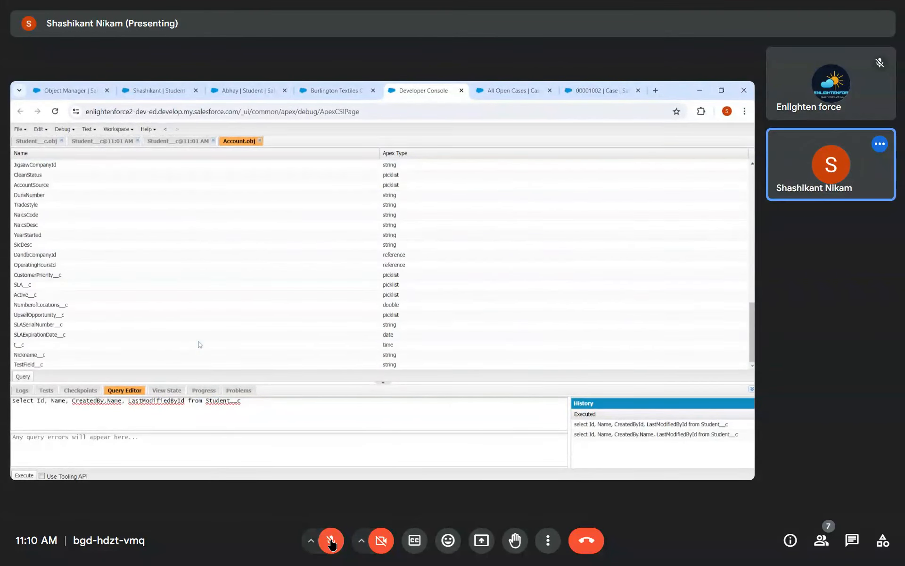
scroll(91, 344, "up", 2)
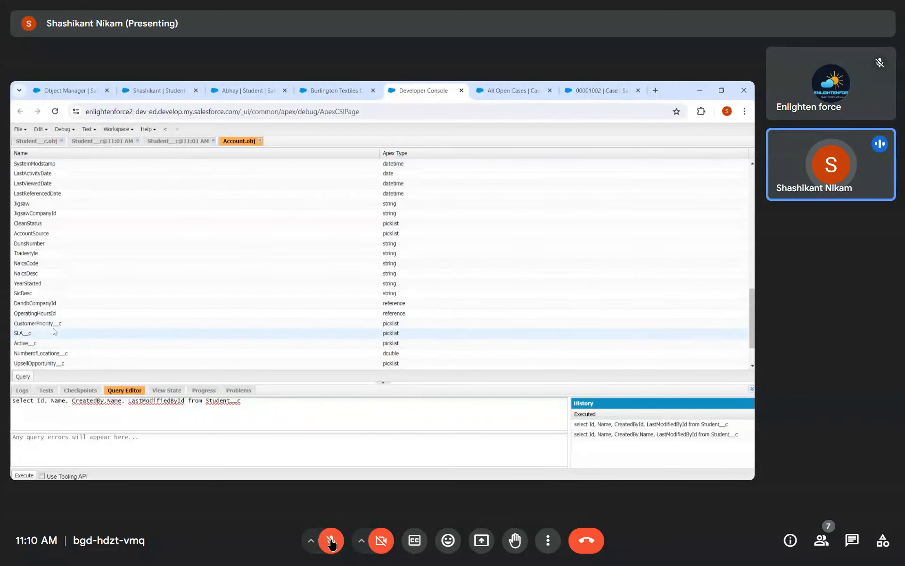
scroll(91, 347, "up", 2)
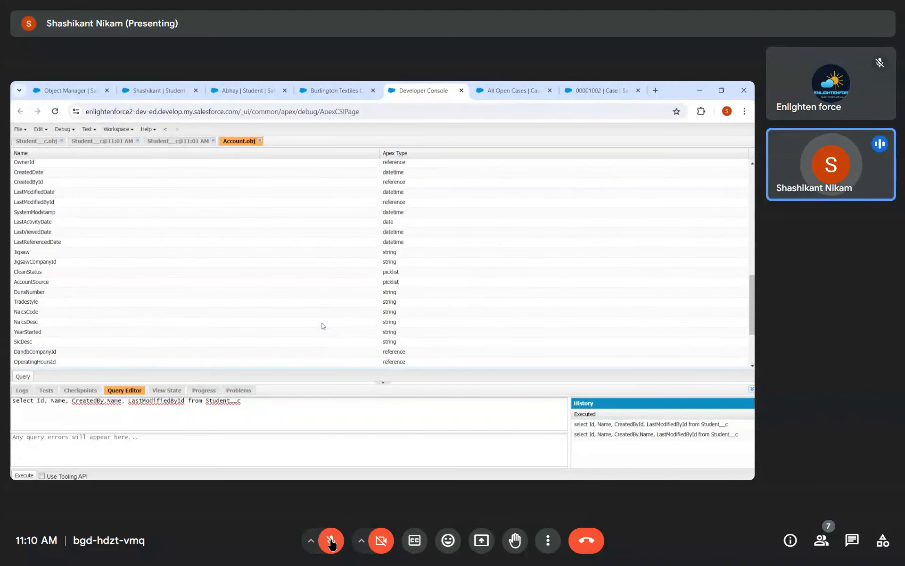
scroll(323, 326, "up", 10)
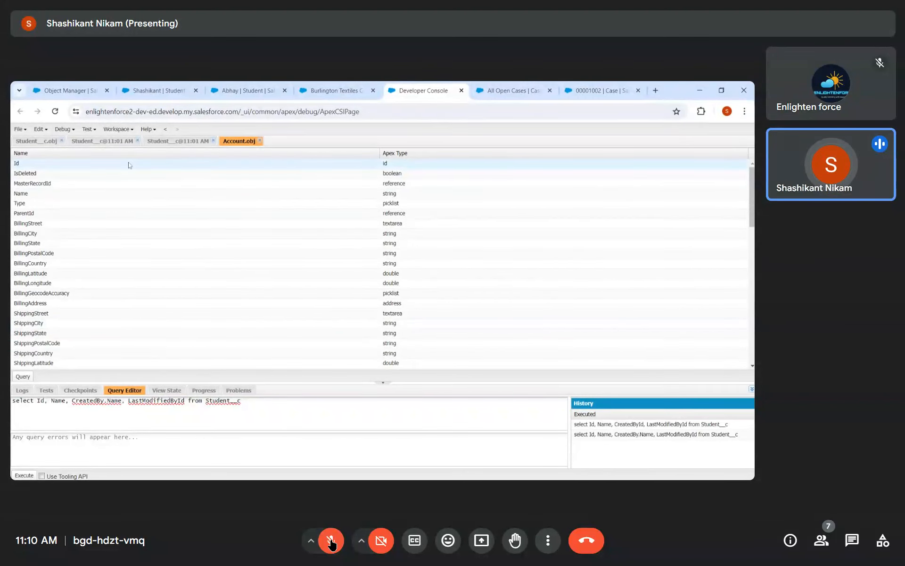
Step: Filter the Developer Console's list of openable objects by "Account"
left_click(19, 130)
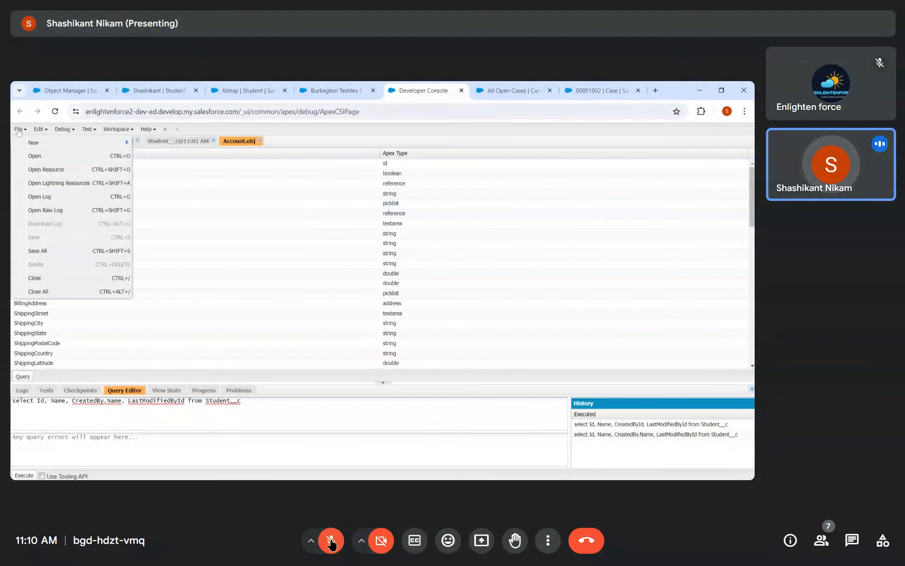
left_click(53, 158)
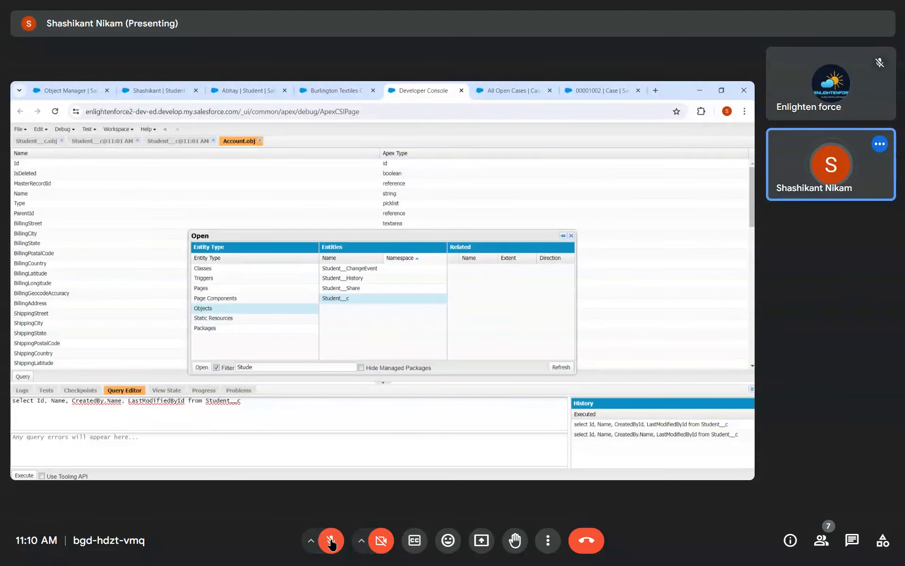
key("ctrl+a")
type("Account")
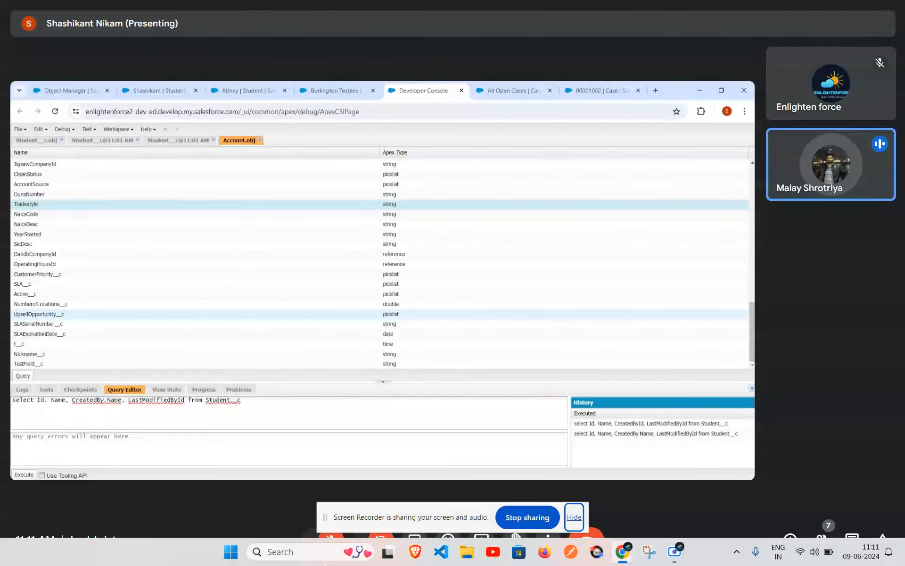
key("alt+Tab")
key("alt+Tab")
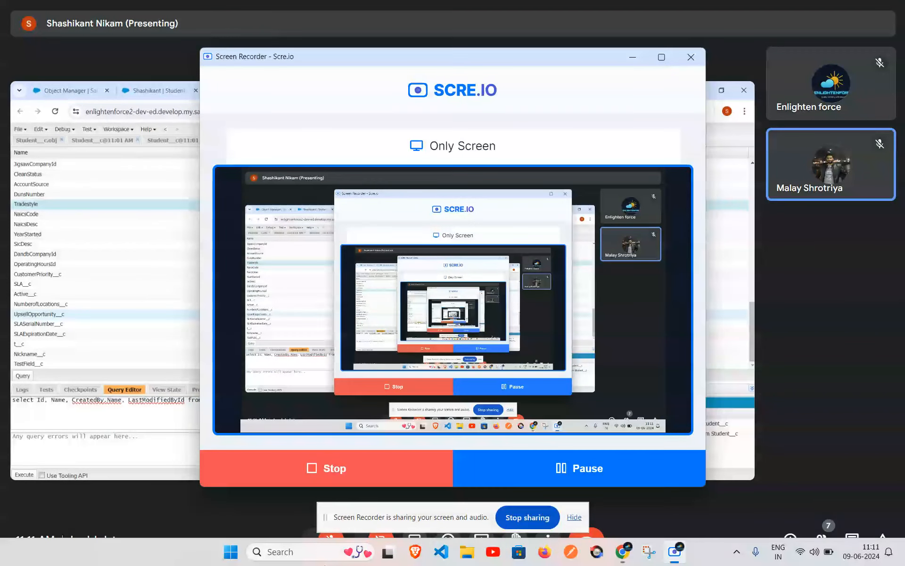
key("alt+Tab")
key("alt+Tab")
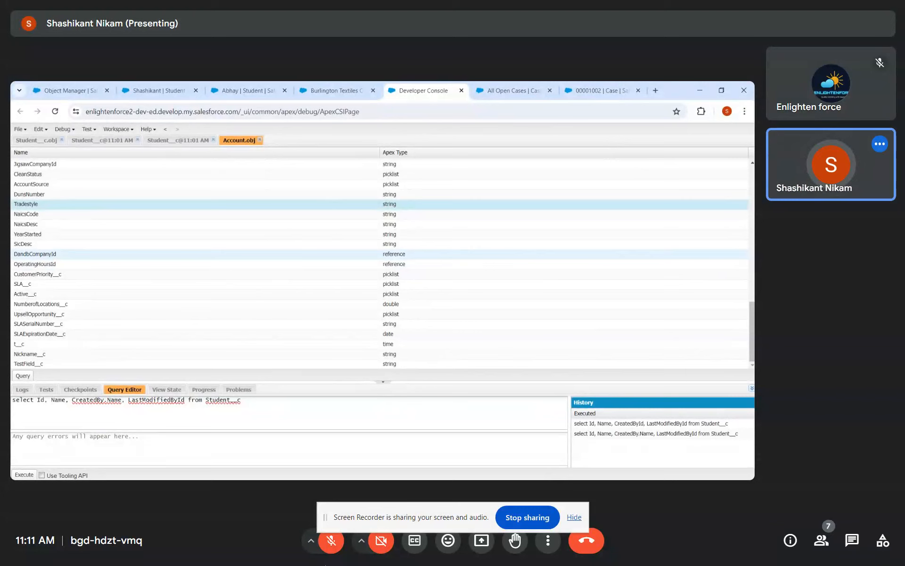
key("ctrl+a")
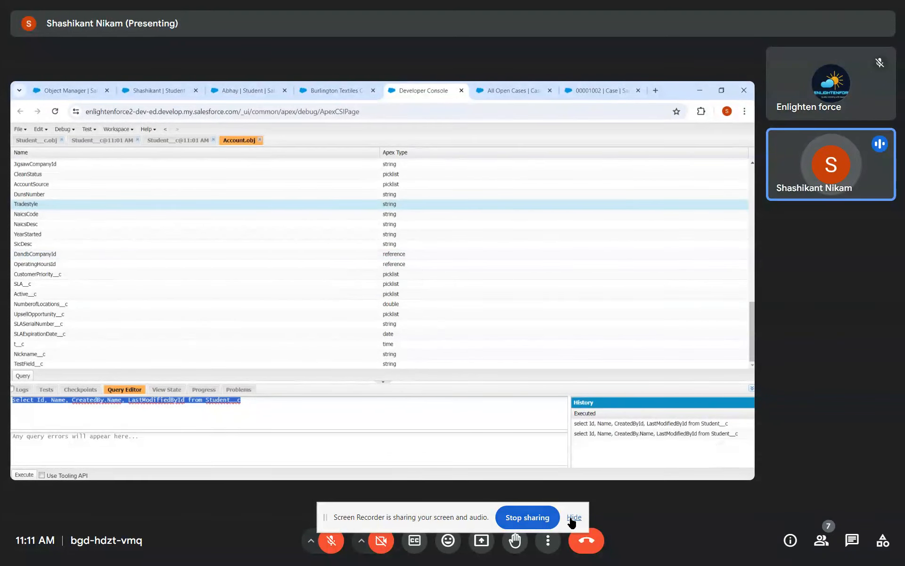
left_click(574, 518)
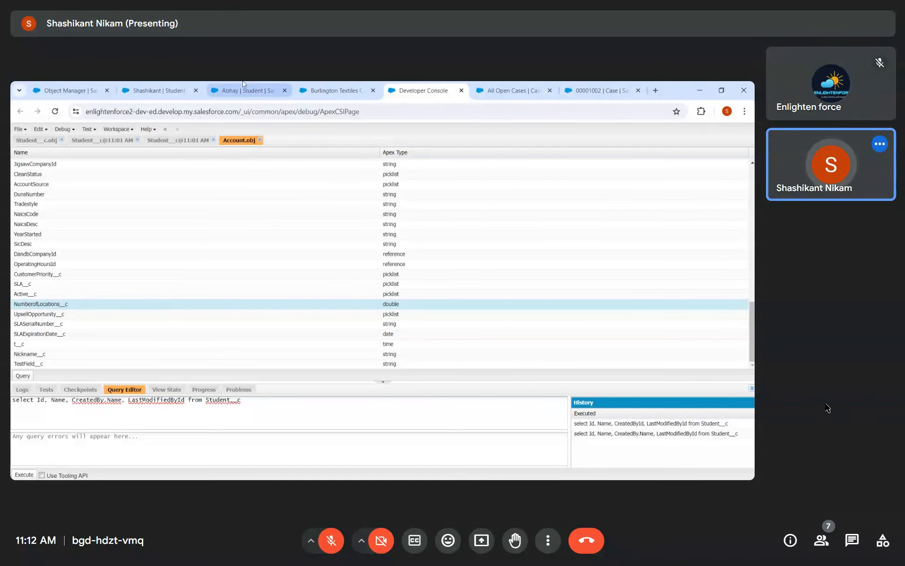
Step: Return to the student record, cancel the inline edit, and highlight the Email Address and Birthdate field labels
left_click(159, 90)
double_click(43, 303)
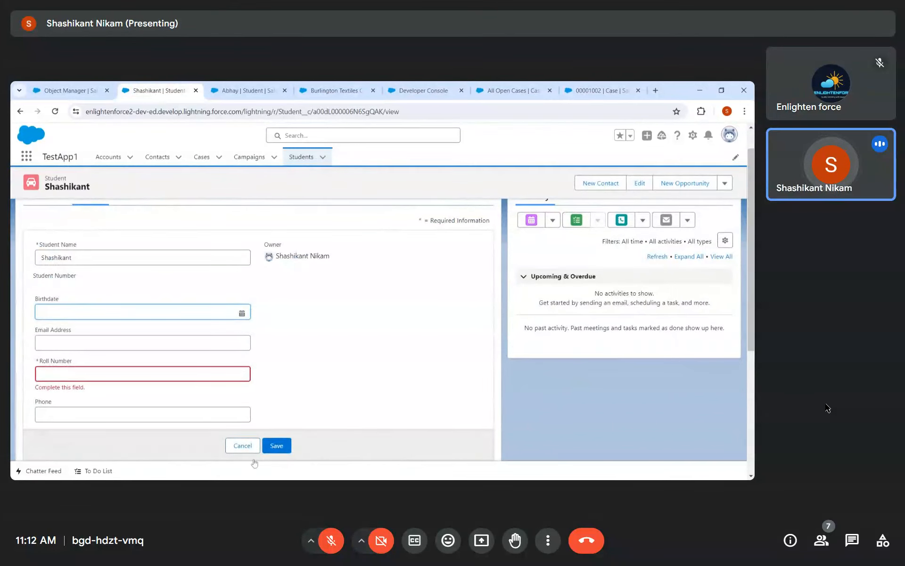
left_click(249, 449)
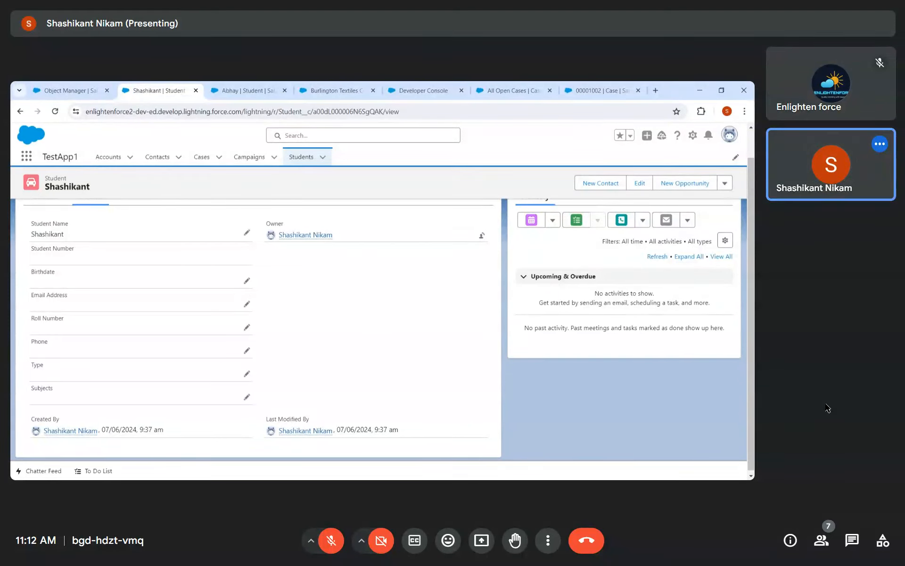
left_click_drag(33, 276, 68, 295)
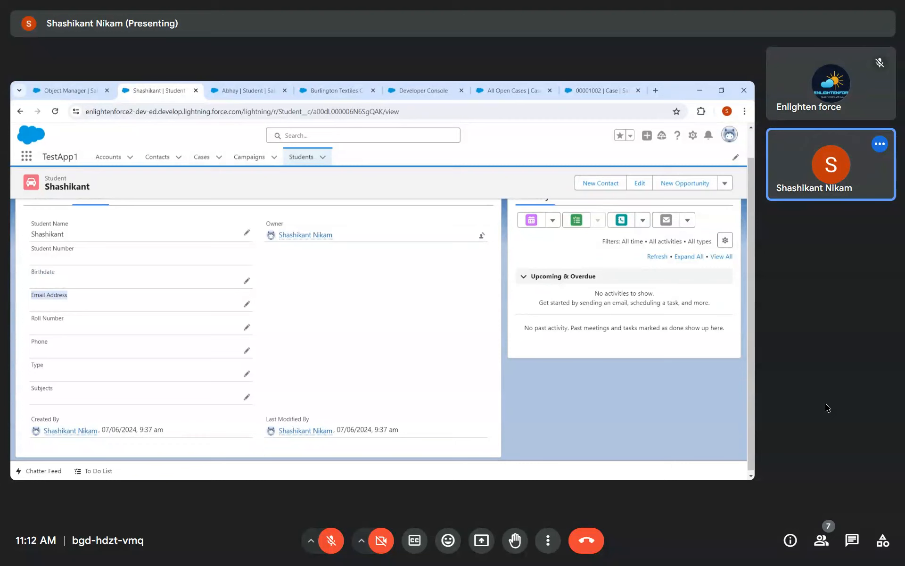
left_click(358, 317)
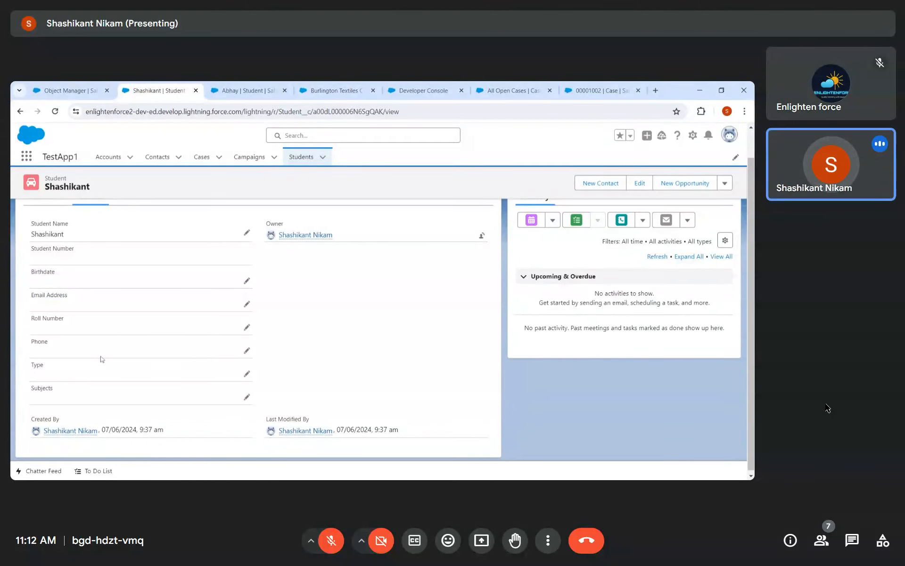
scroll(102, 359, "up", 2)
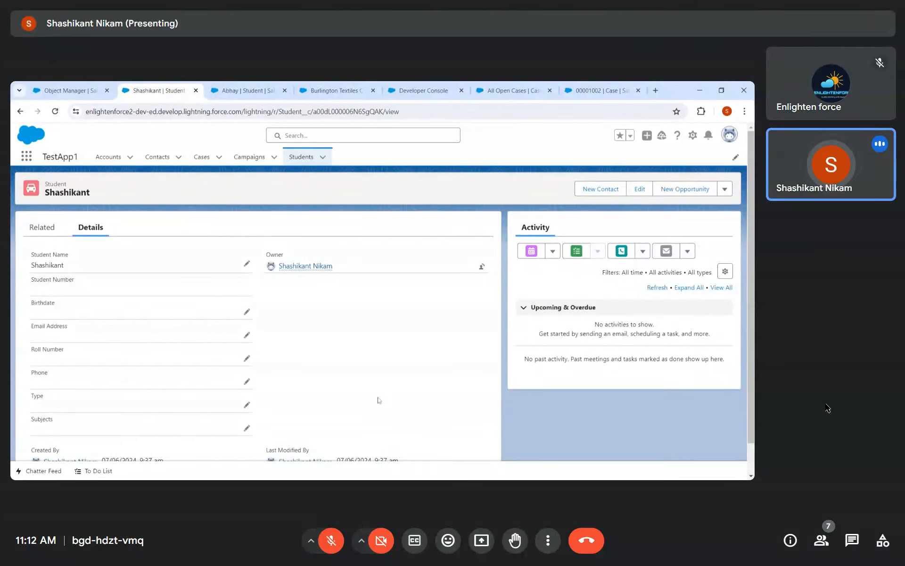
double_click(40, 306)
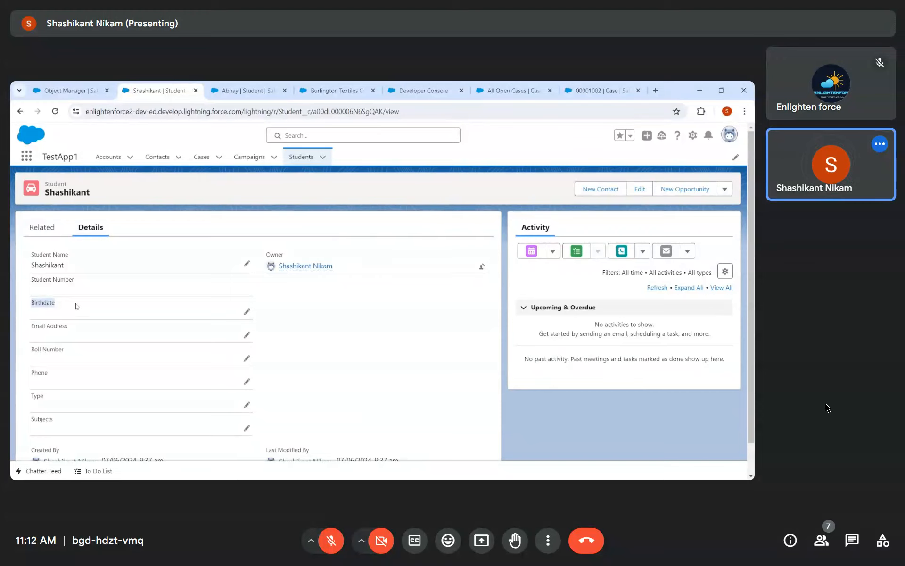
left_click(358, 352)
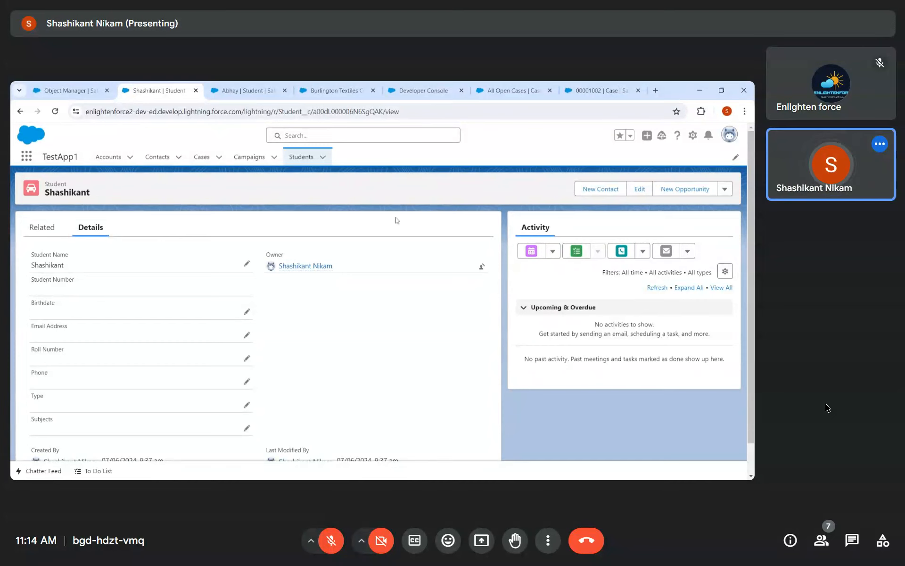
Step: Return to the Developer Console and highlight the whole Student__c query to review it
left_click(427, 90)
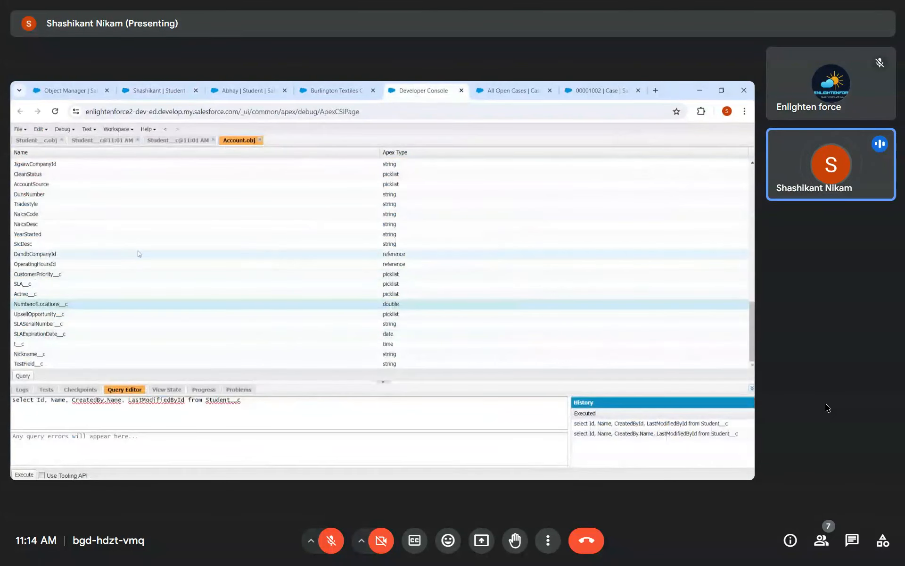
left_click_drag(241, 400, 12, 401)
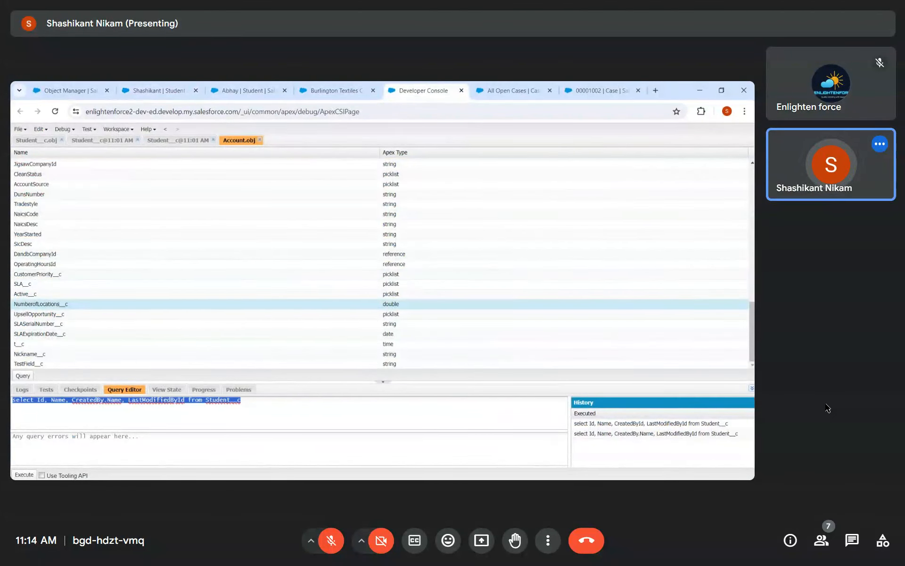
left_click(149, 400)
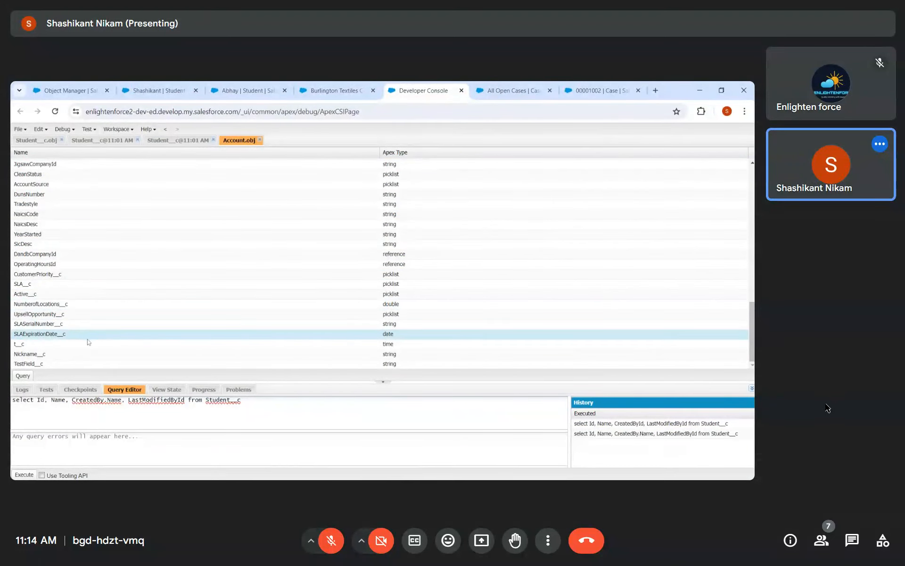
Step: Look back through the Account.obj field list up to its first standard fields
scroll(117, 346, "up", 7)
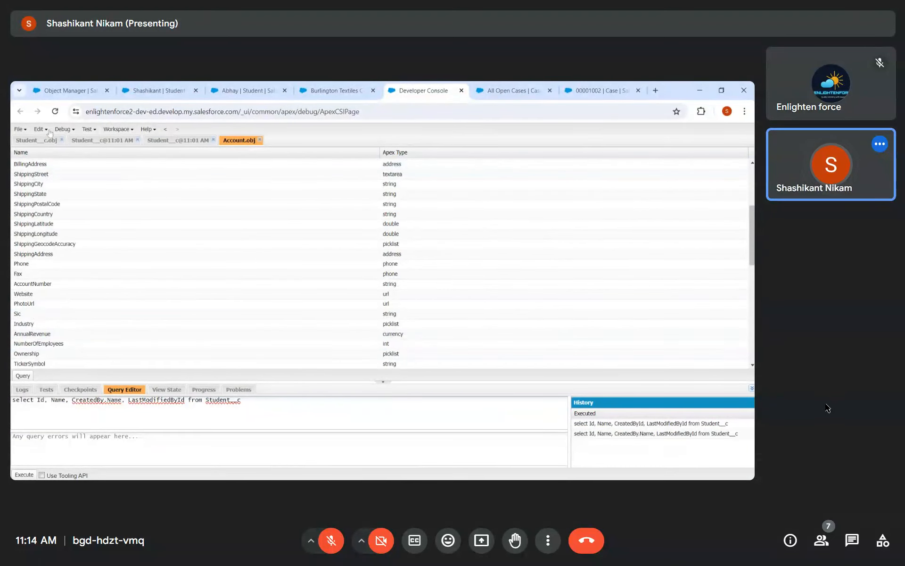
left_click(218, 244)
left_click(241, 285)
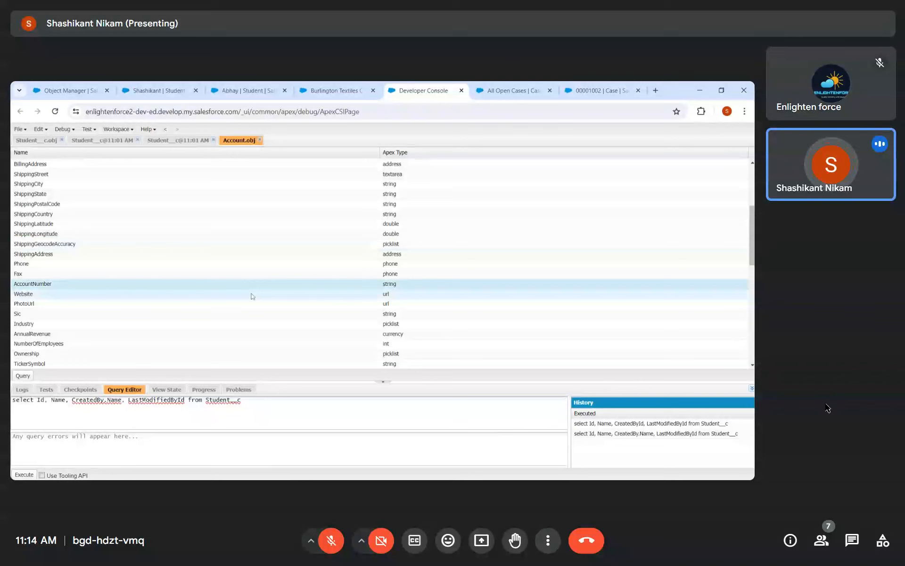
scroll(216, 314, "up", 5)
left_click(216, 314)
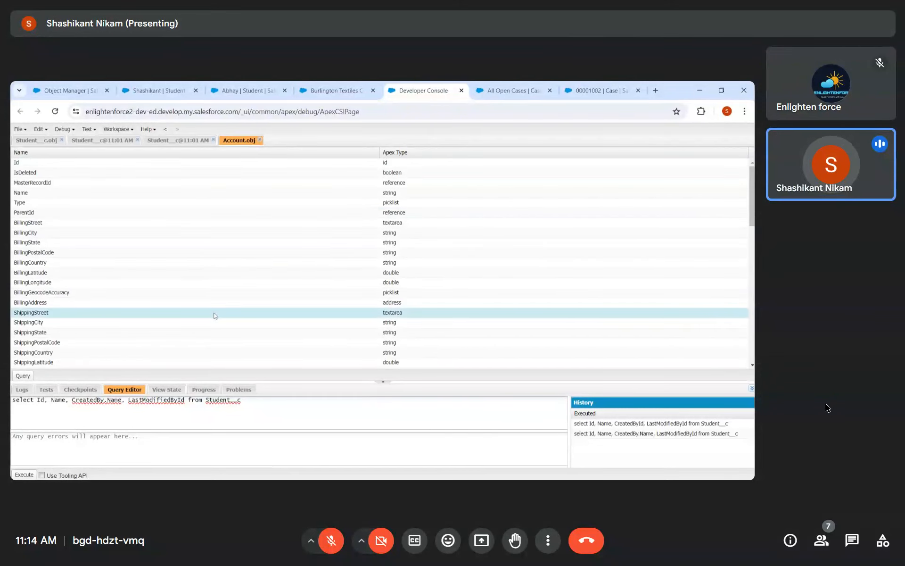
Step: Close the browser tabs for the Burlington Textiles account, the All Open Cases list and the case record
left_click(332, 90)
left_click(248, 90)
left_click(373, 90)
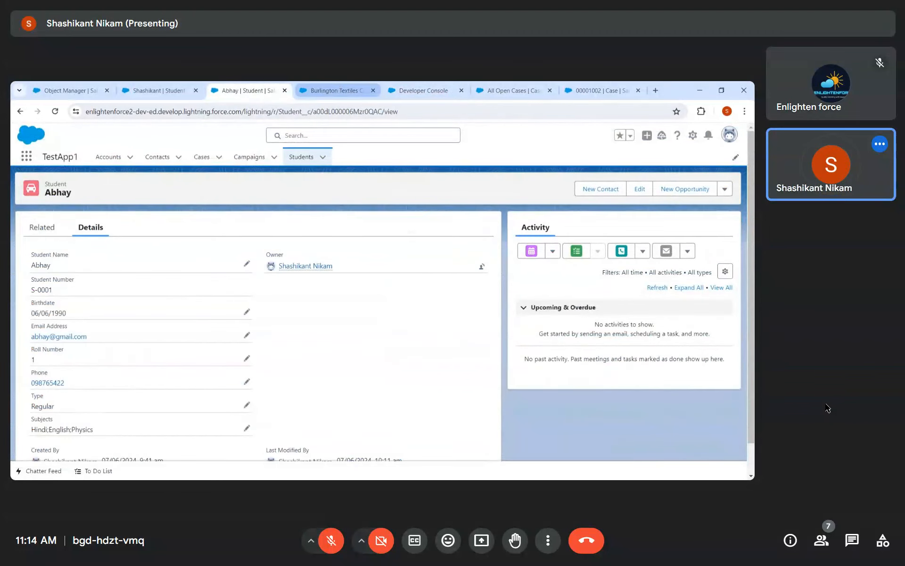
left_click(160, 90)
left_click(514, 88)
left_click(535, 90)
left_click(535, 90)
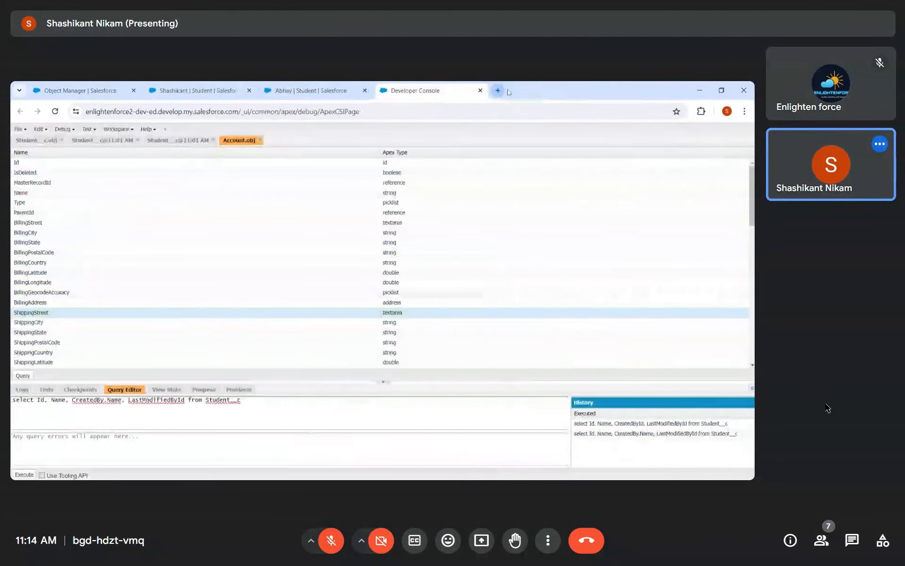
Step: Find the Student object in Object Manager by "Stude" and open Set History Tracking from its Fields & Relationships
left_click(170, 84)
left_click(80, 90)
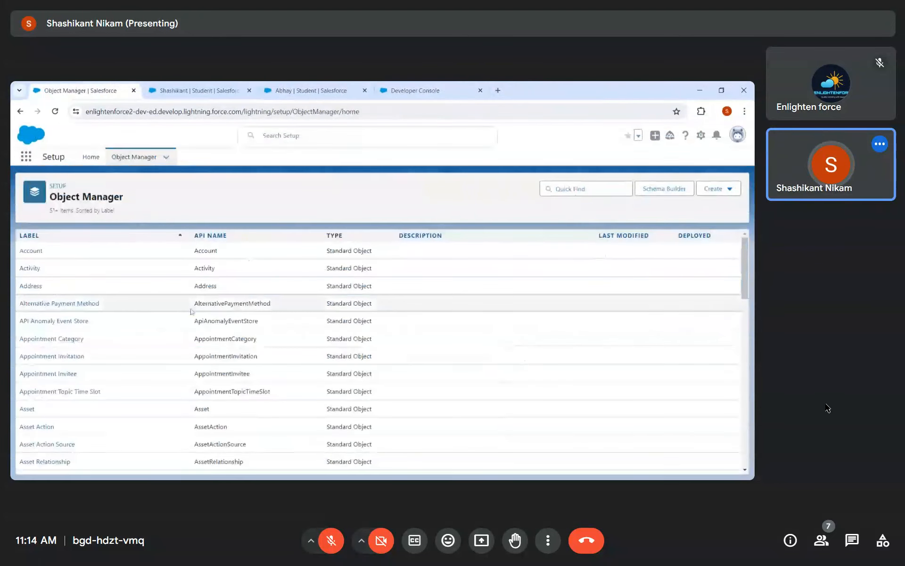
left_click(586, 190)
type("Stude")
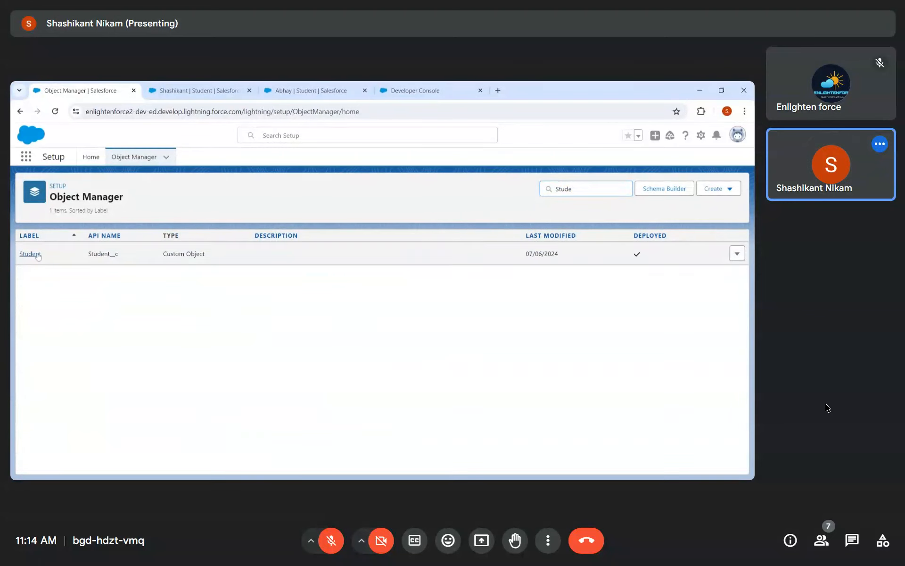
left_click(28, 251)
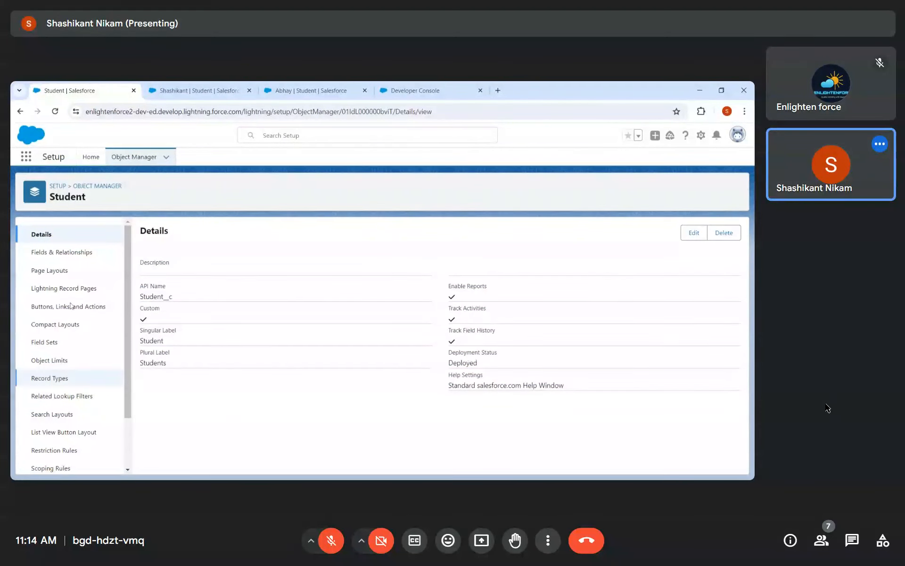
left_click(79, 252)
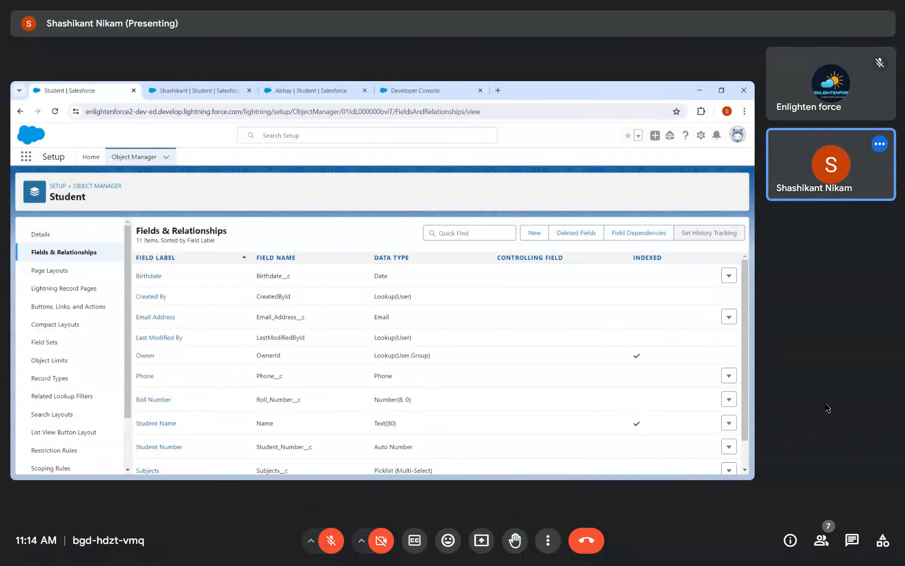
left_click(709, 233)
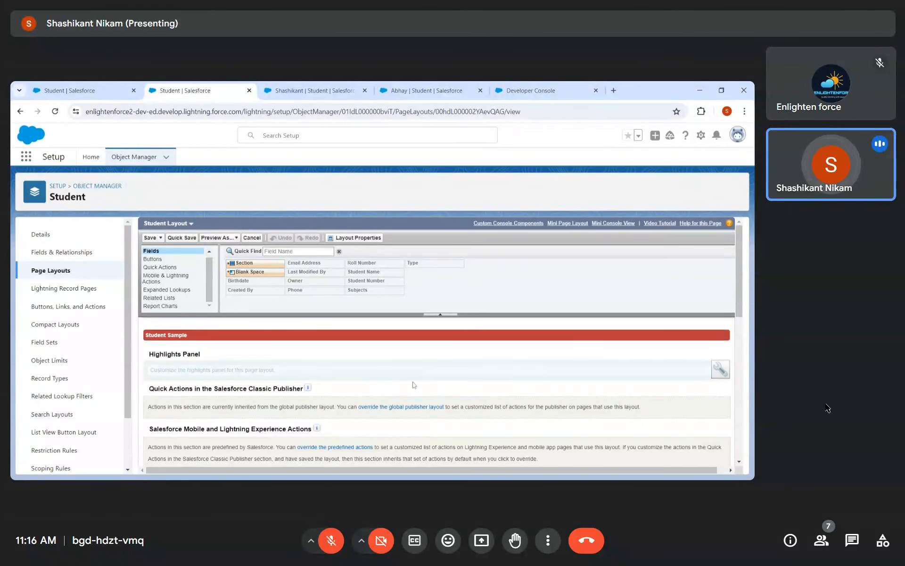
Step: Look through the Student Layout editor, from the Information section down to the related lists and back
scroll(401, 397, "down", 1)
scroll(401, 397, "down", 4)
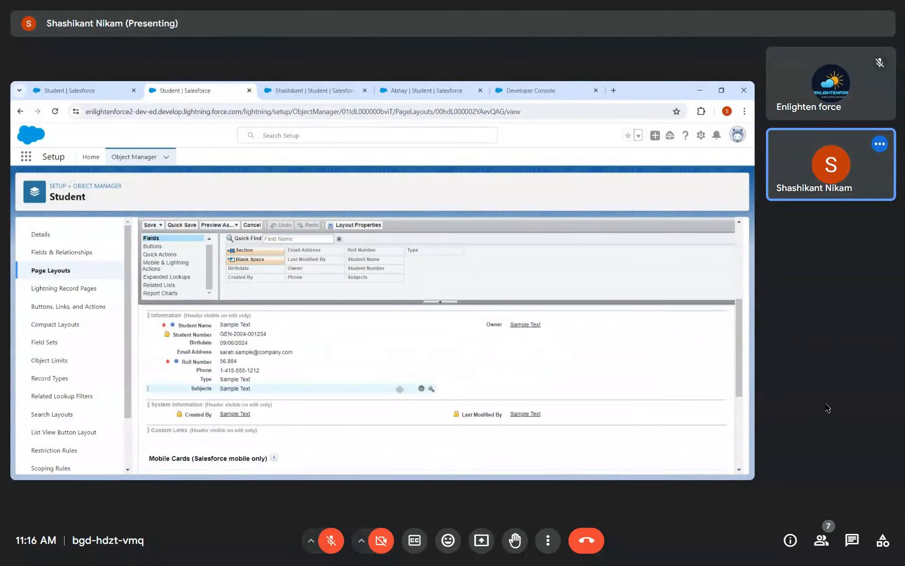
scroll(400, 389, "down", 5)
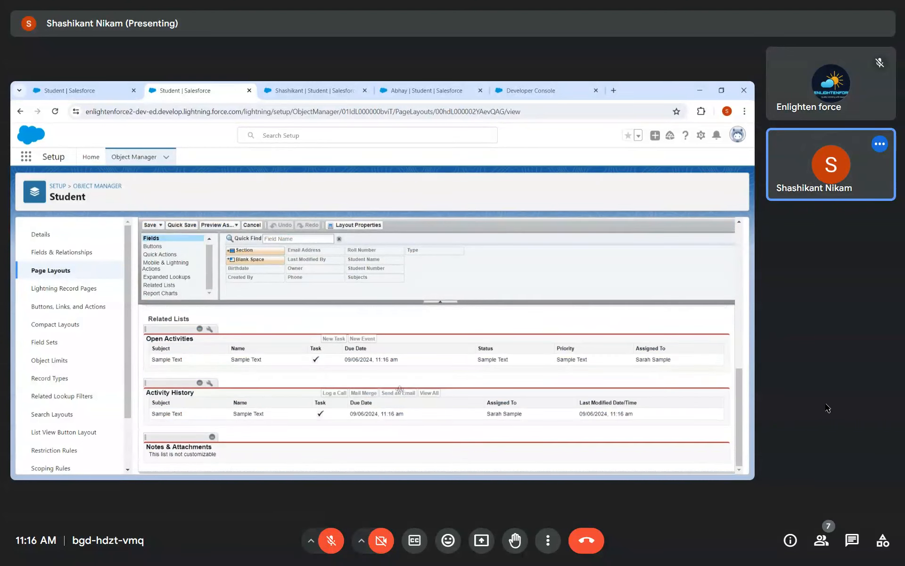
scroll(399, 389, "up", 10)
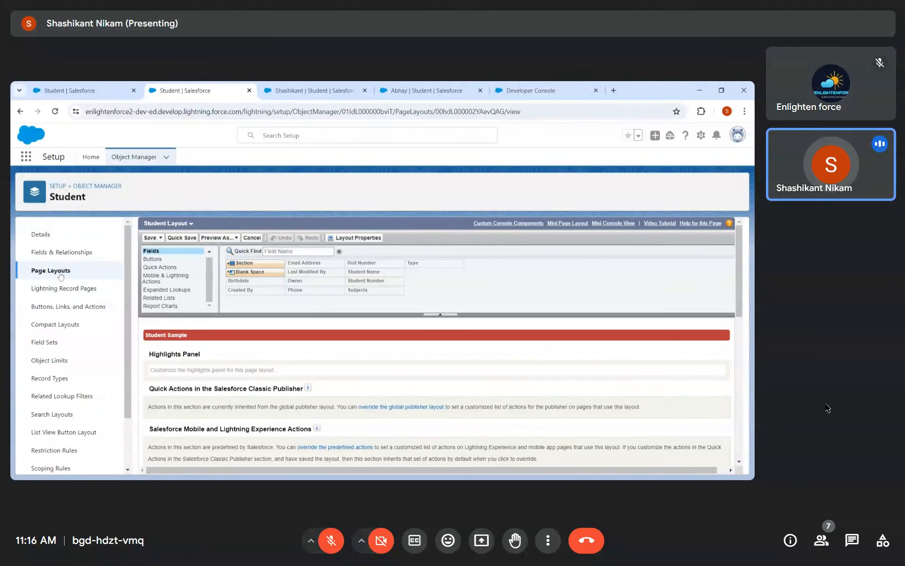
Step: Check the Student object's Page Layouts list and view the details of the student record
left_click(74, 87)
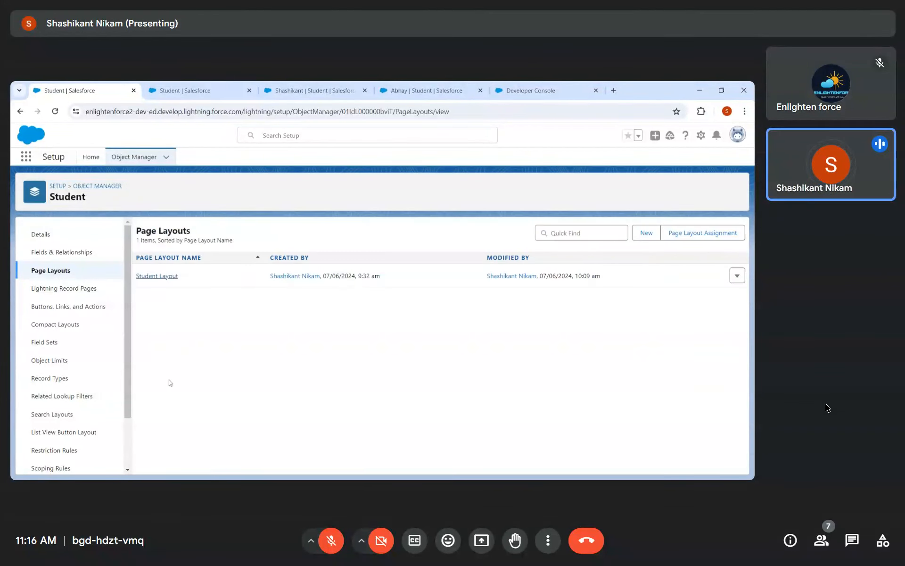
left_click(330, 87)
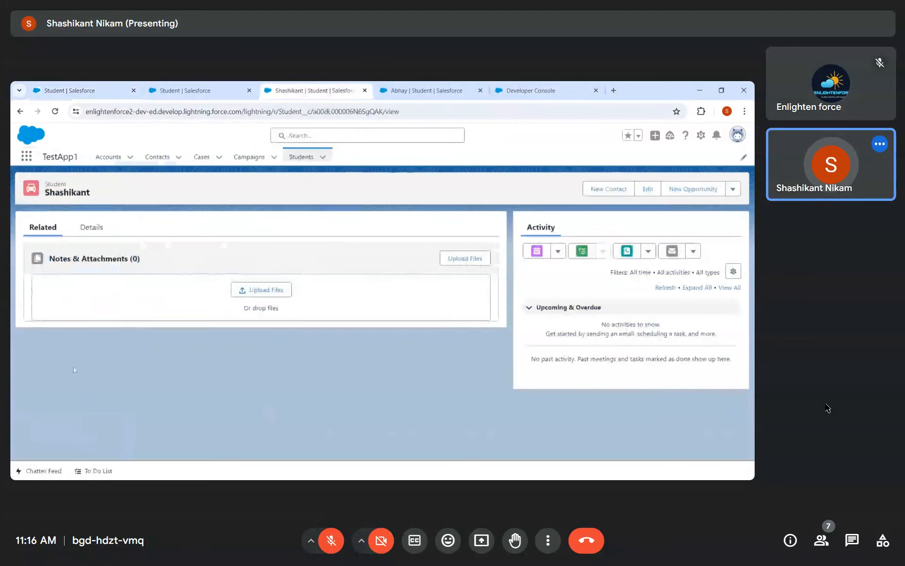
left_click(92, 228)
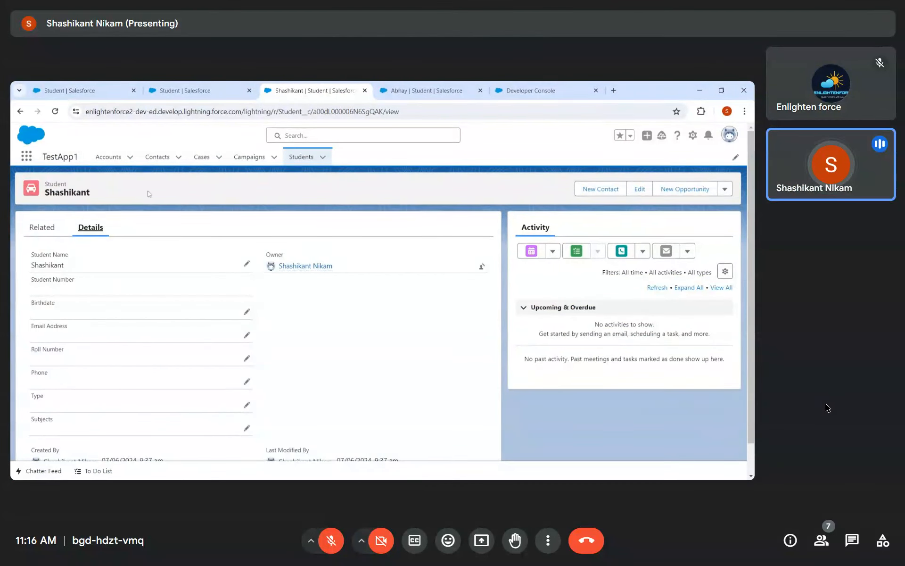
Step: Compare the Student Layout's available buttons with the student record's additional actions, and return to examine the layout's lower sections
left_click(184, 85)
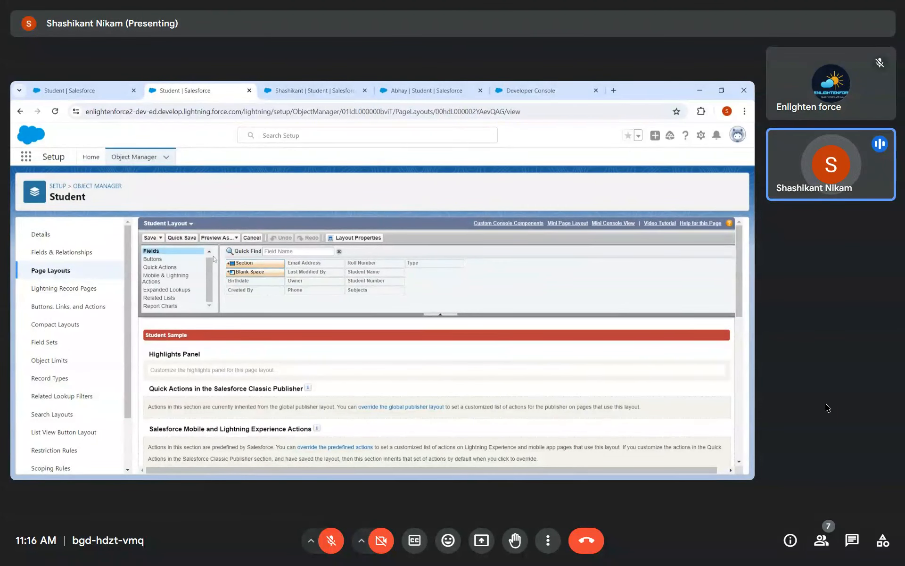
left_click(154, 259)
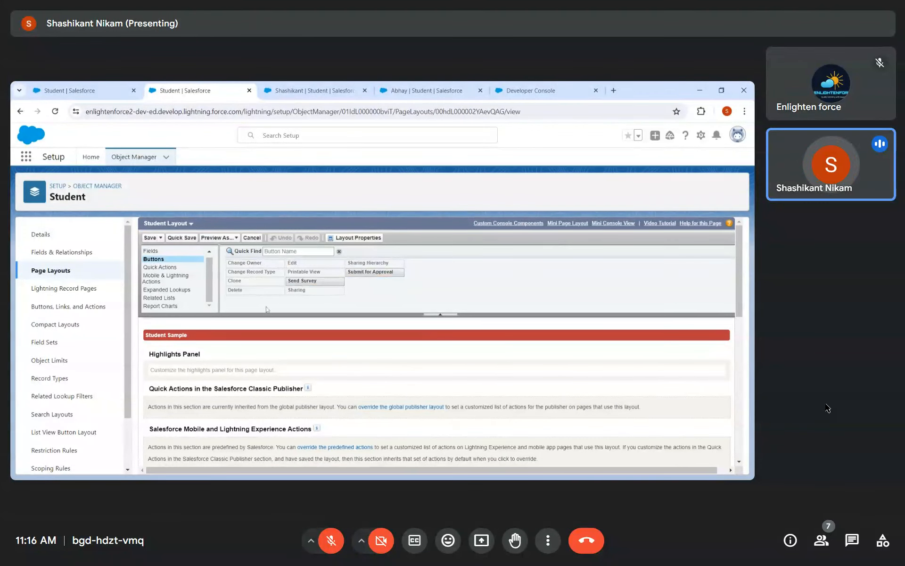
left_click(306, 90)
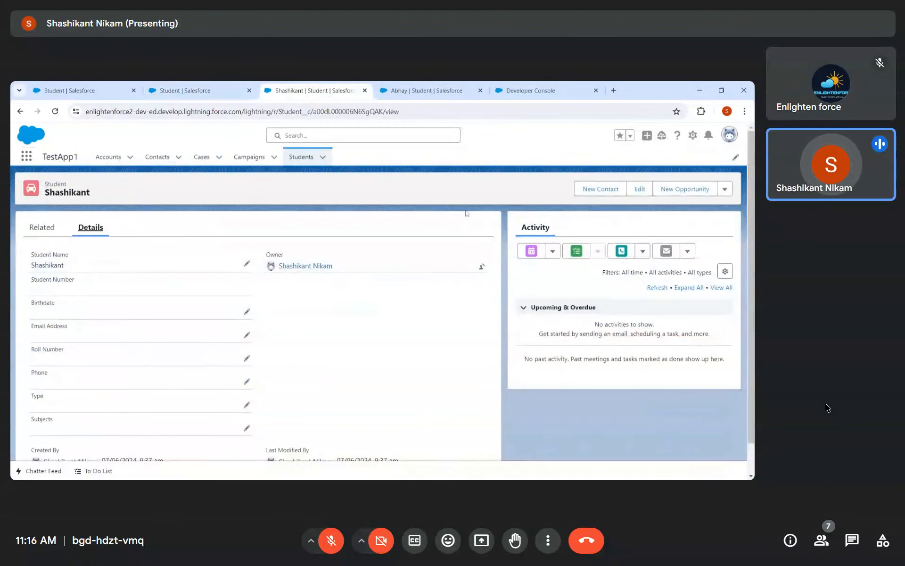
left_click(725, 189)
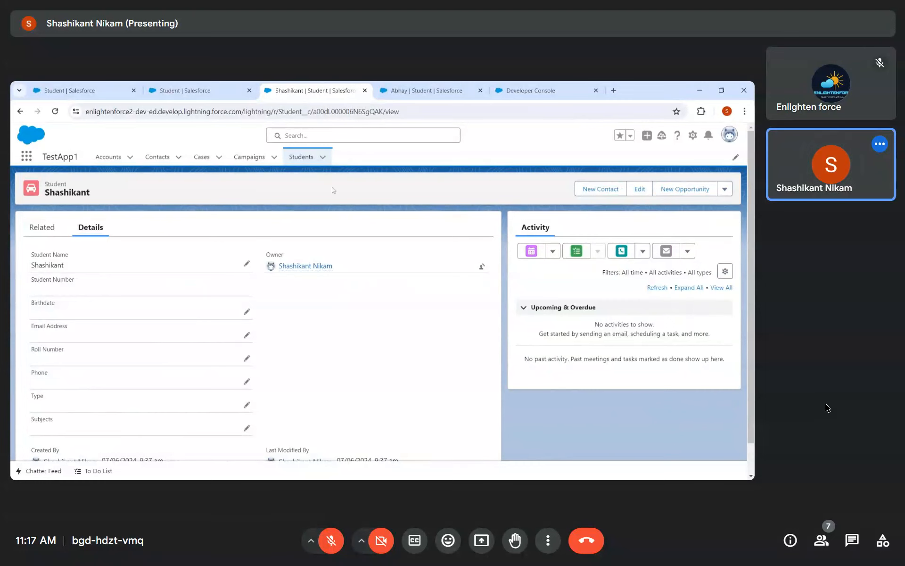
left_click(184, 90)
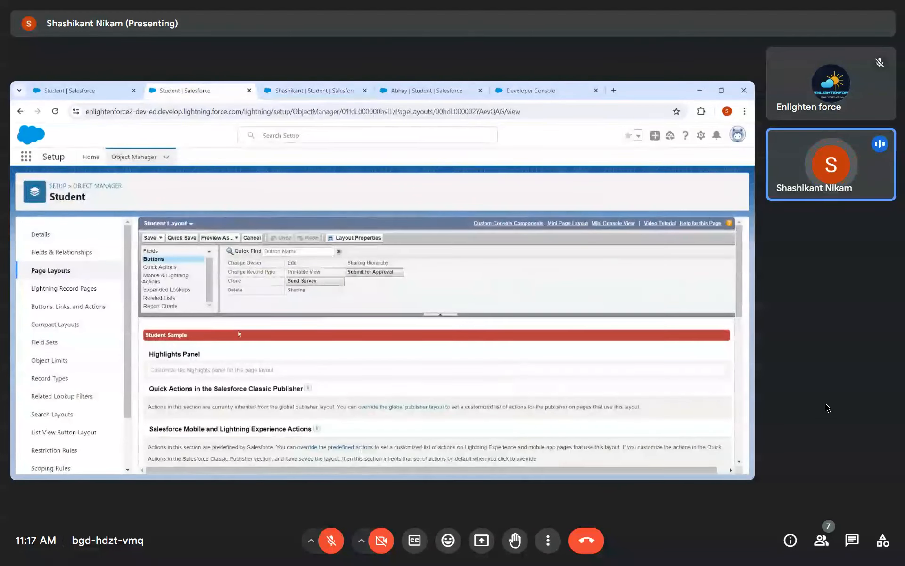
scroll(239, 334, "down", 5)
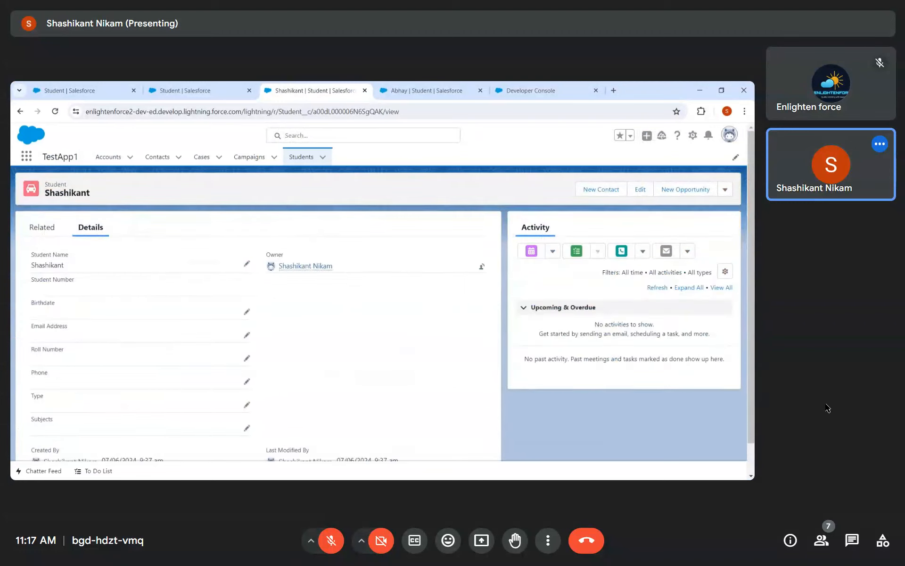
Step: View the full Student History related list of the student record and return to the record
left_click(49, 231)
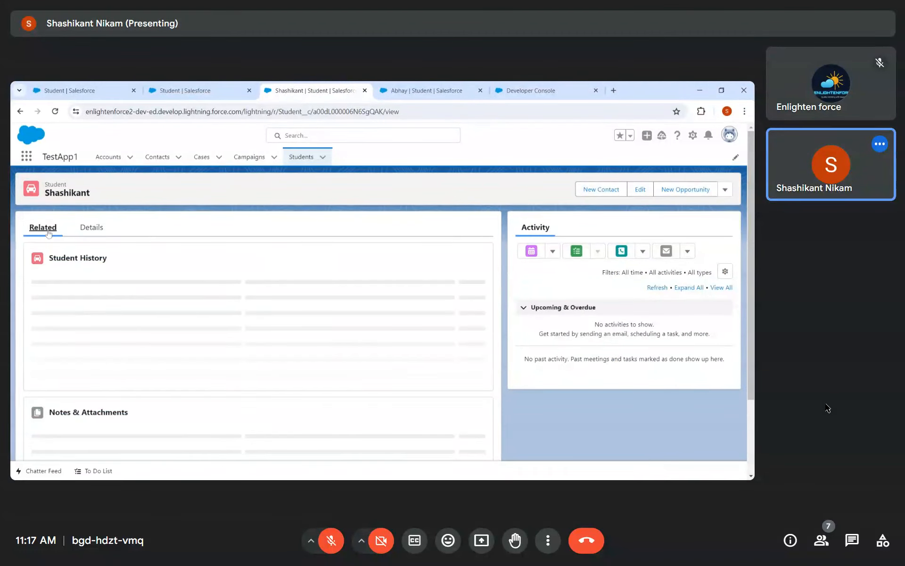
left_click(66, 258)
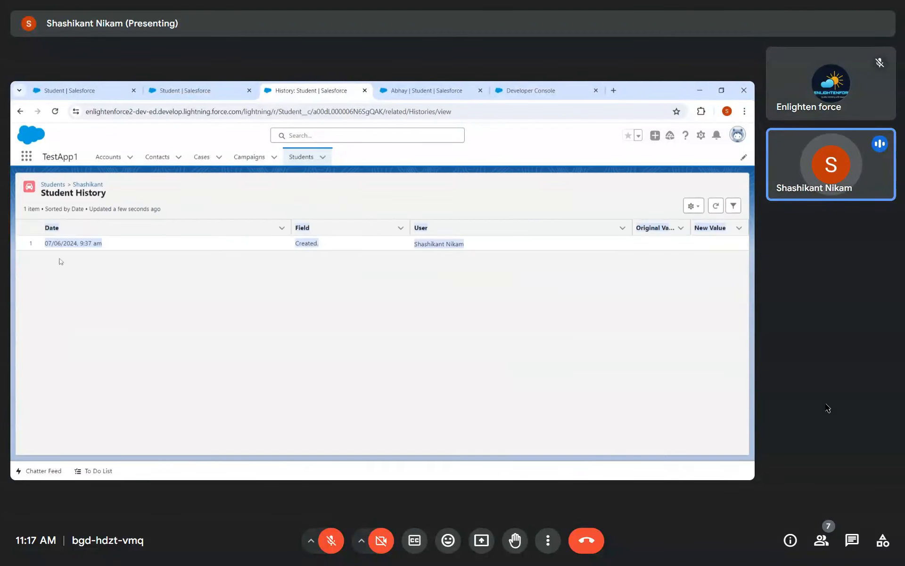
left_click(20, 111)
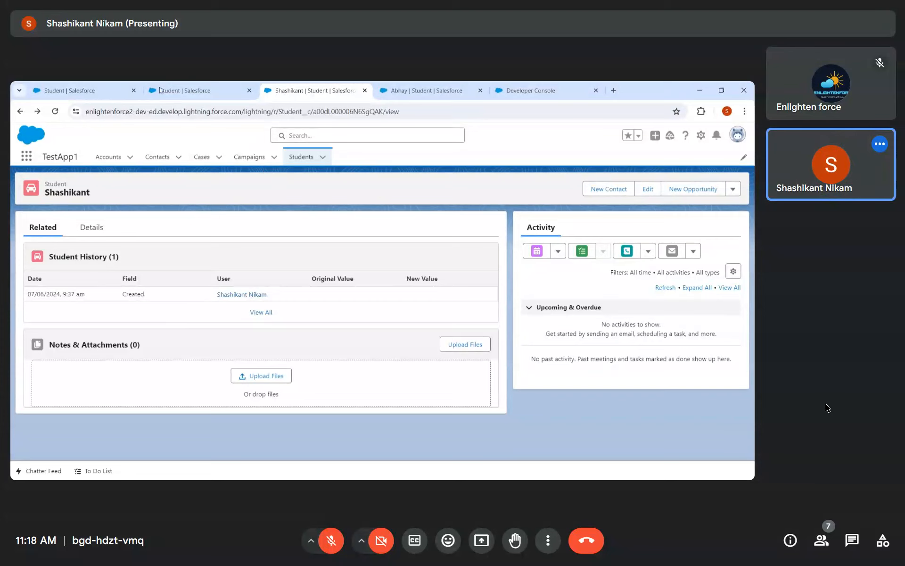
Step: Open the Student object's field history tracking settings to check which fields are tracked
left_click(104, 85)
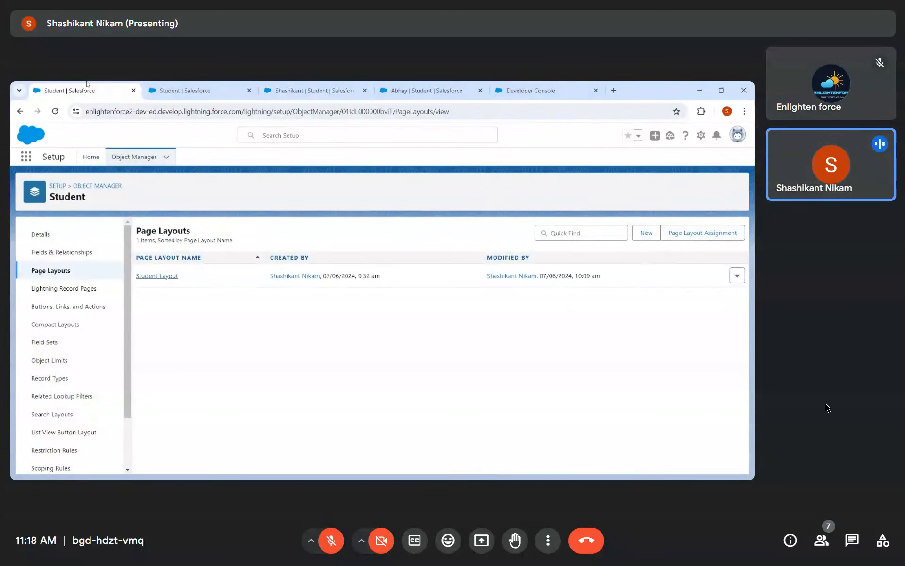
left_click(62, 253)
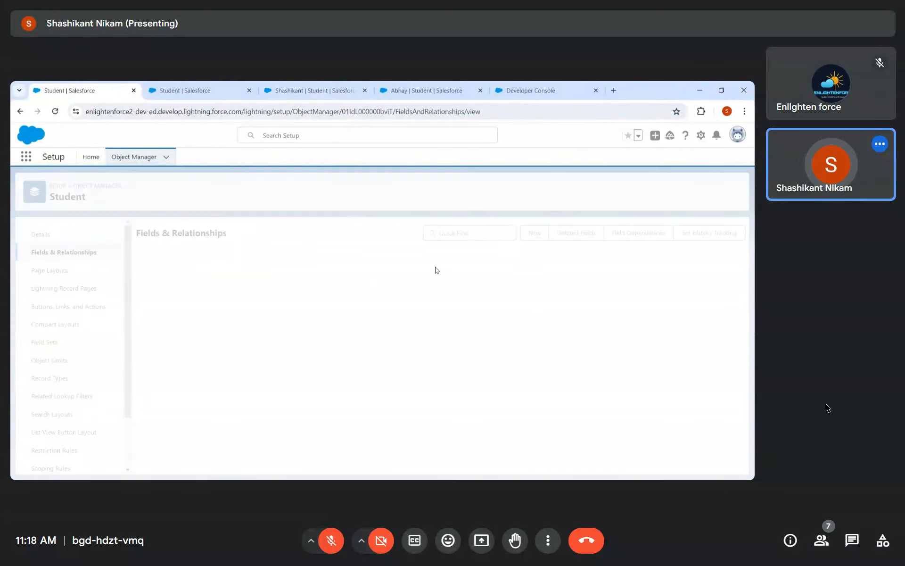
left_click(710, 233)
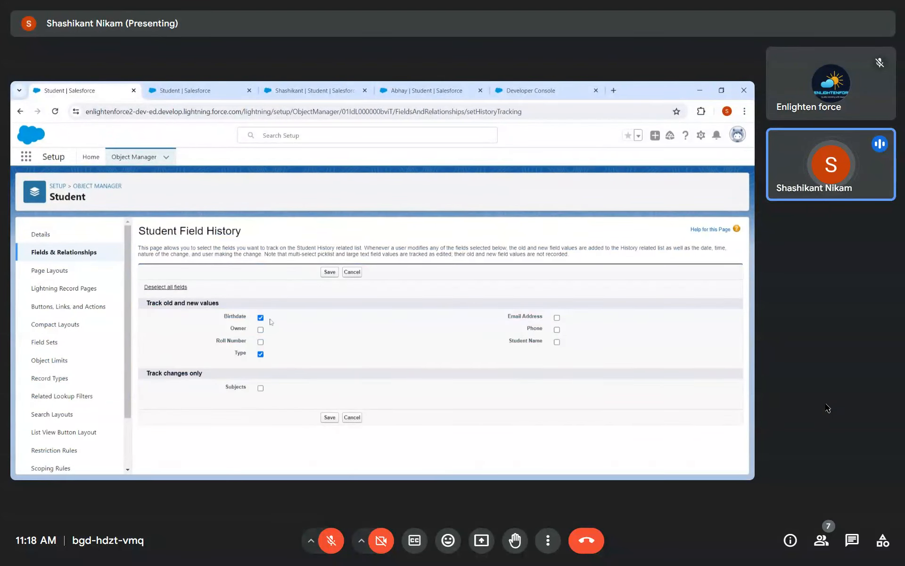
Step: Enter a birthdate in the student record's details and try to save the change
left_click(223, 85)
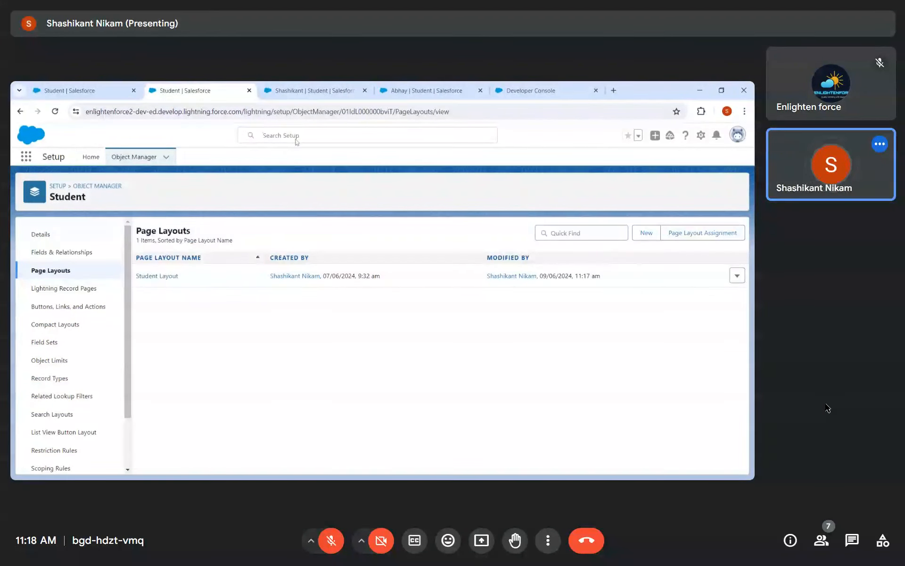
left_click(342, 91)
left_click(85, 227)
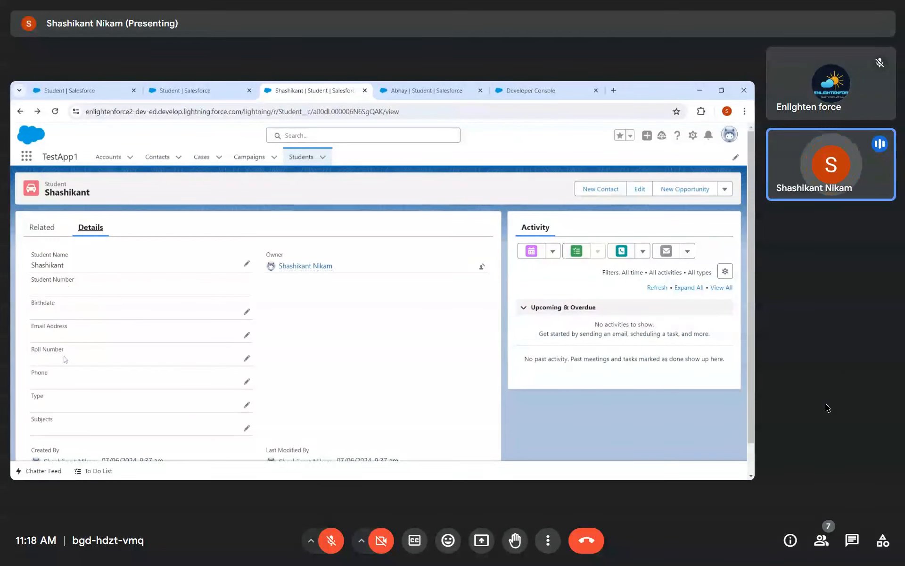
left_click(247, 312)
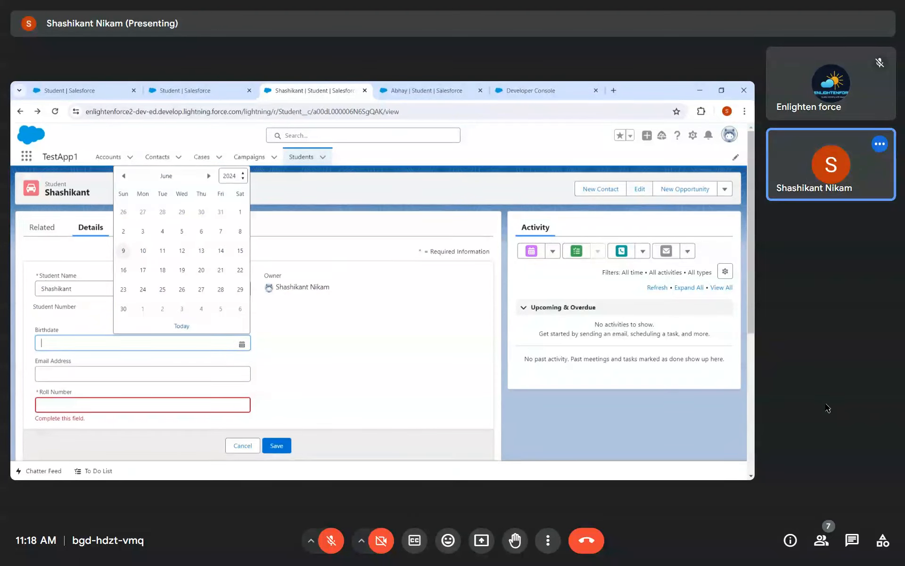
left_click(182, 269)
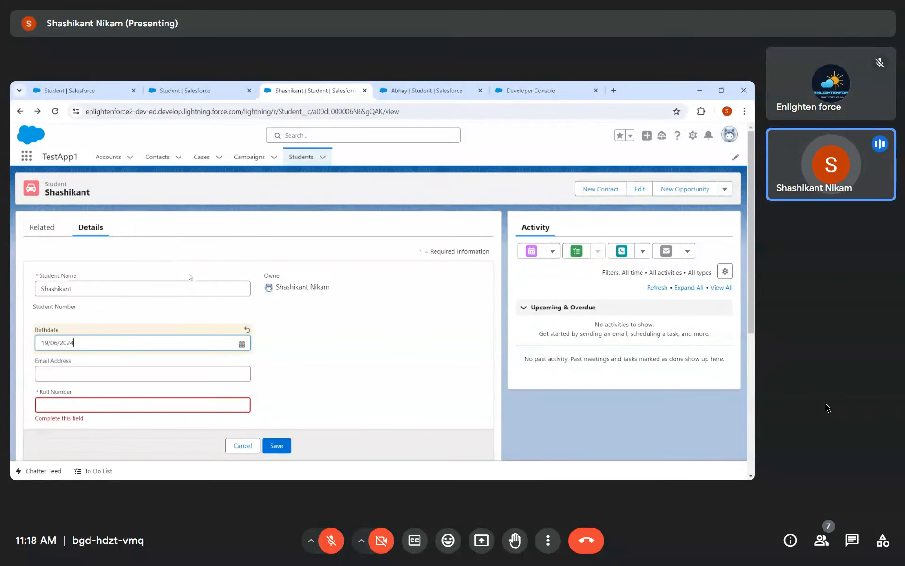
left_click(278, 446)
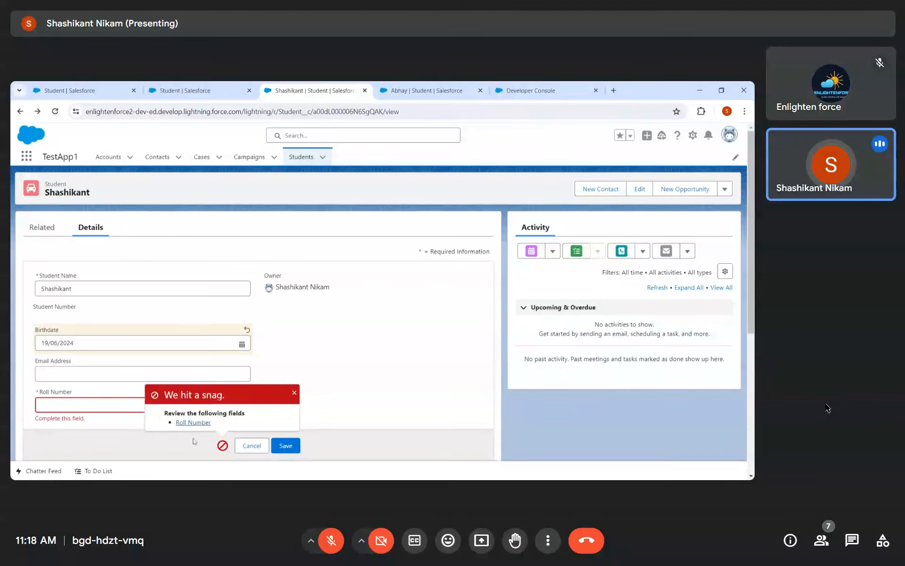
Step: Fill in the student's required roll number, dismiss the error notice and save the record
left_click(89, 405)
type("008")
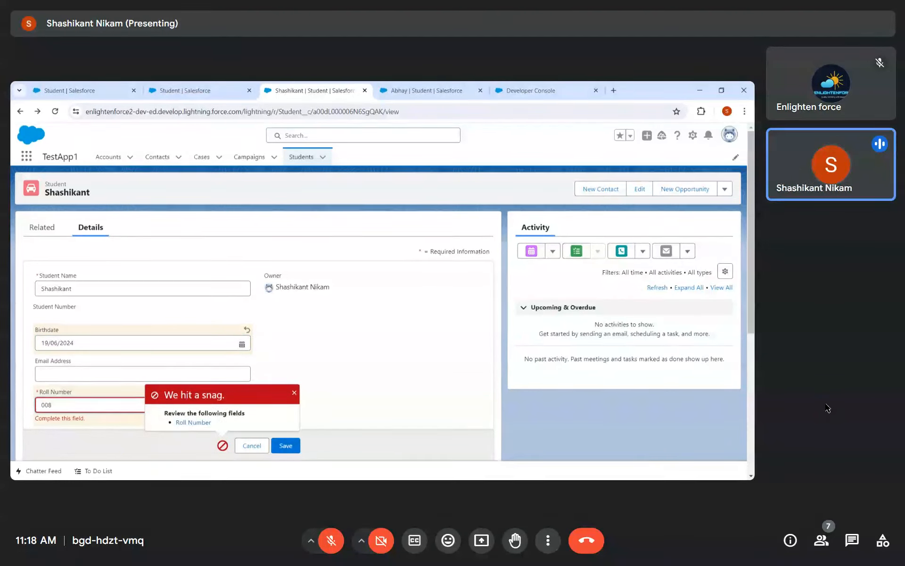
left_click(294, 393)
left_click(295, 448)
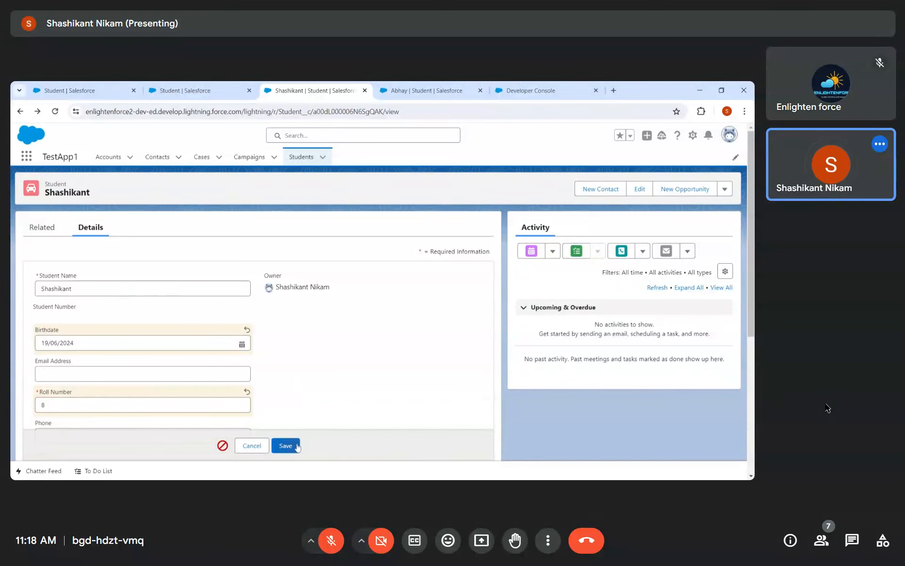
Step: Check the student's Student History related list for the Birthdate entry and its original value
scroll(299, 377, "down", 1)
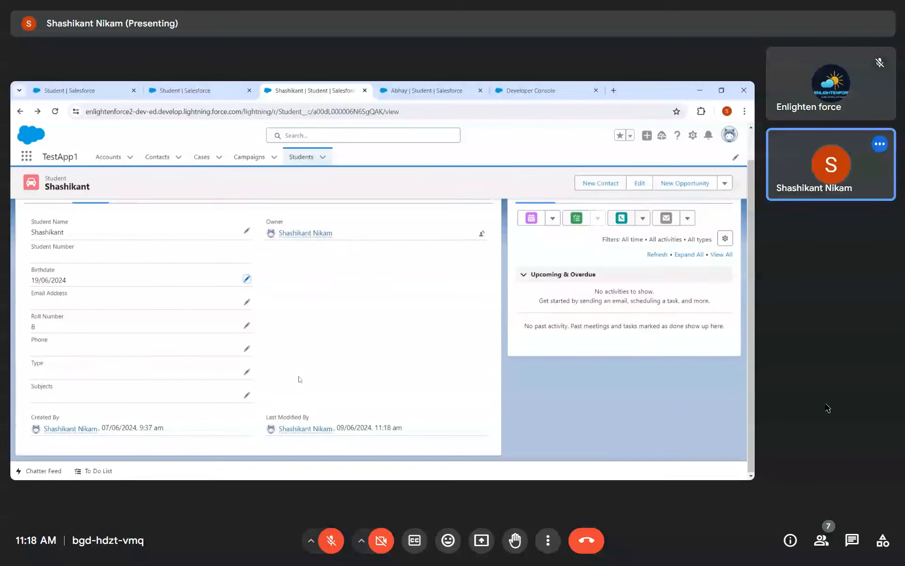
scroll(103, 321, "up", 1)
left_click(43, 228)
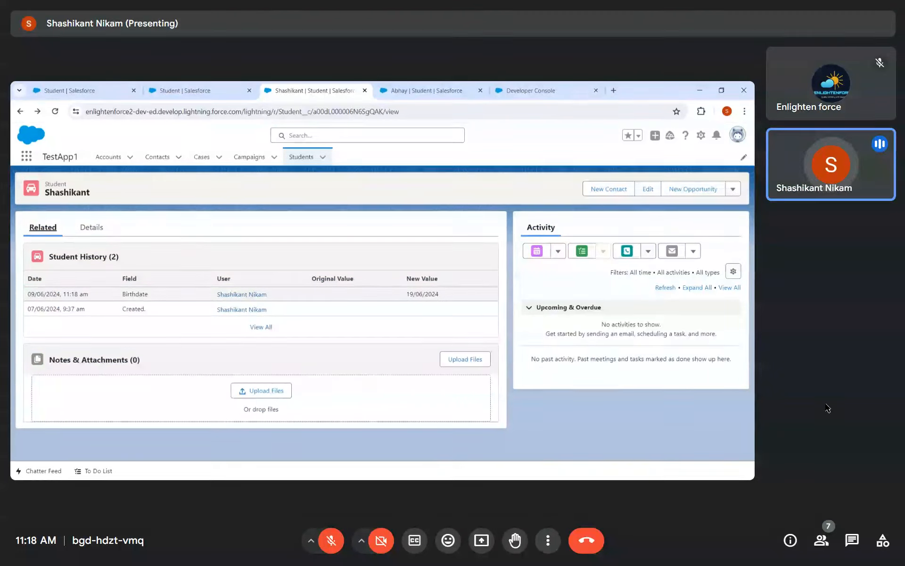
double_click(135, 293)
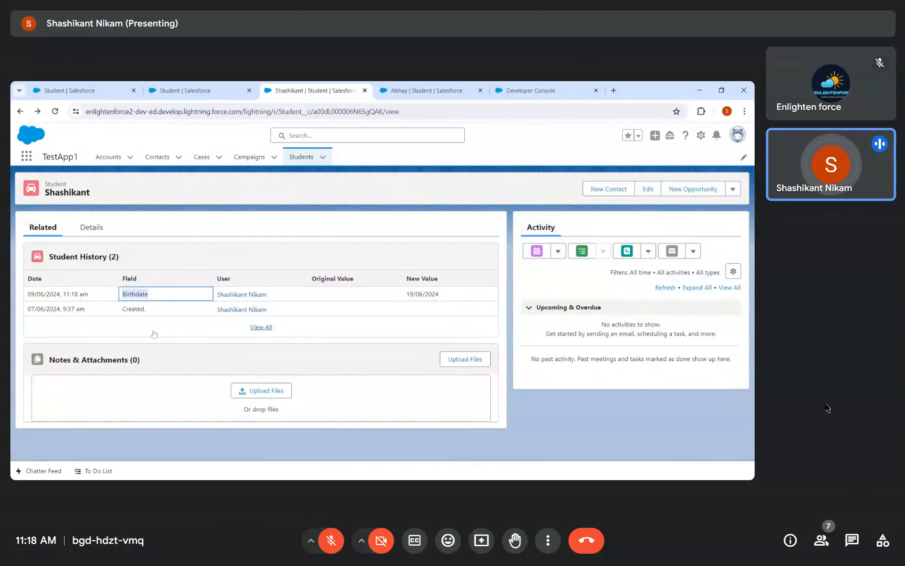
left_click(154, 344)
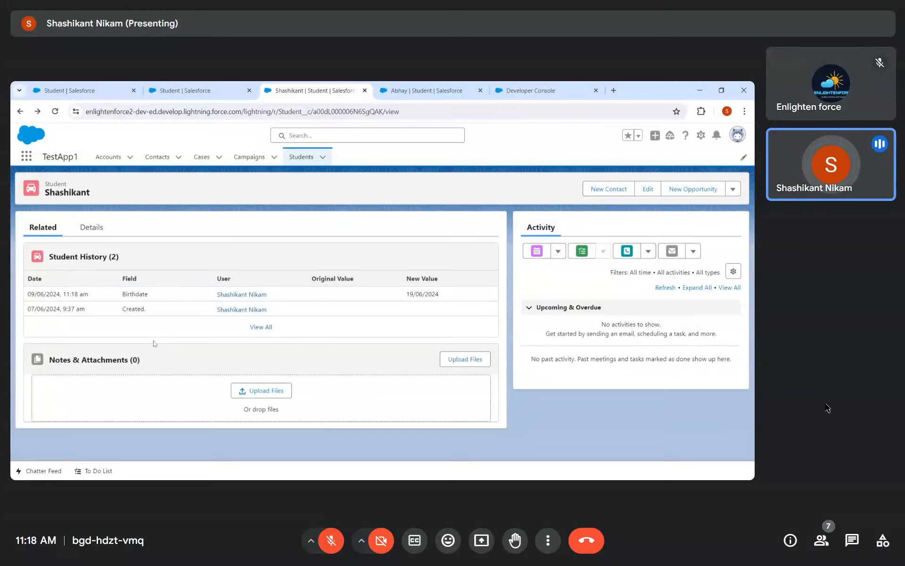
left_click_drag(122, 294, 158, 298)
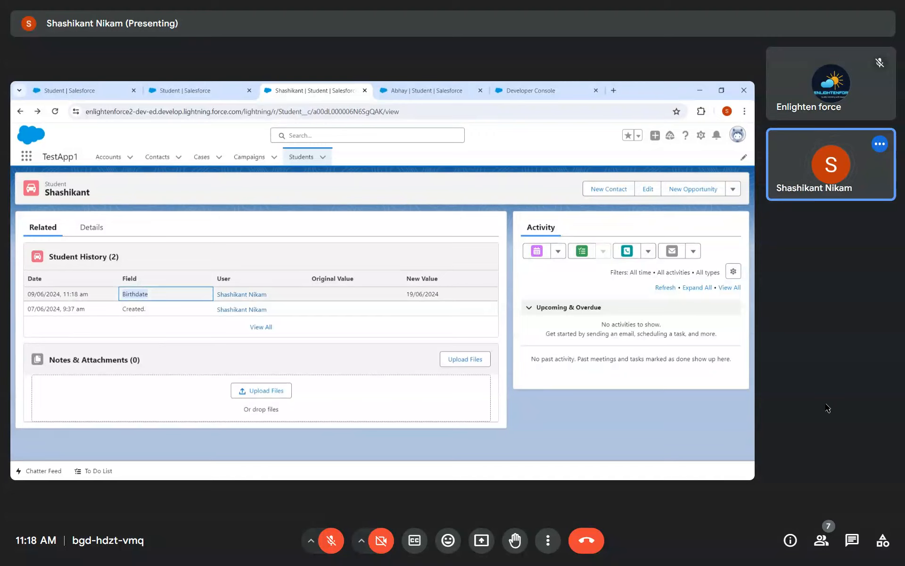
left_click(331, 297)
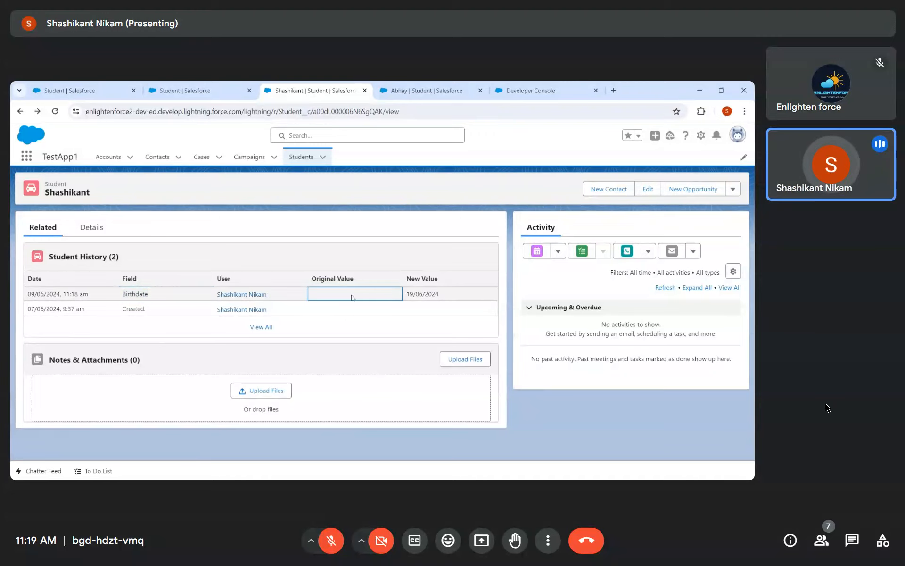
Step: Change the student's birthdate to another date in the record details and save the record
left_click(91, 228)
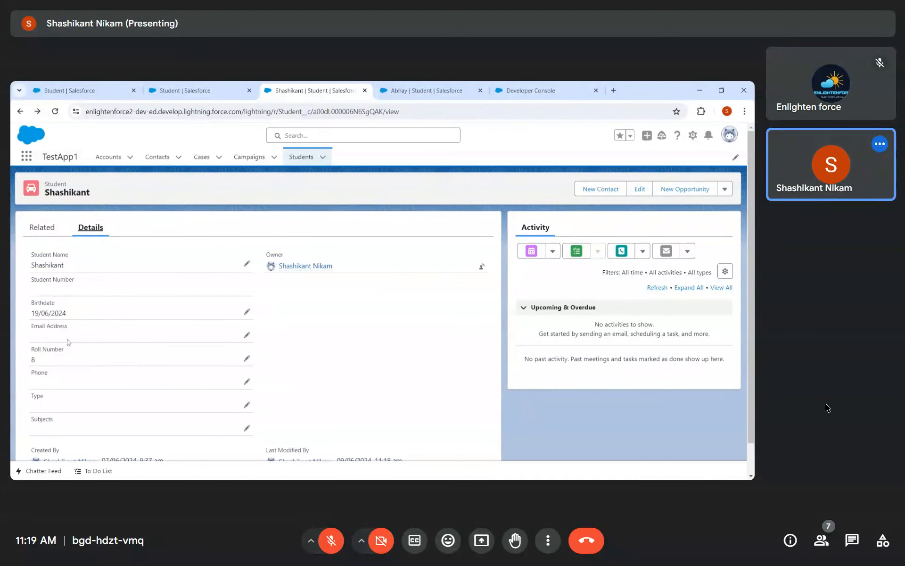
left_click(247, 311)
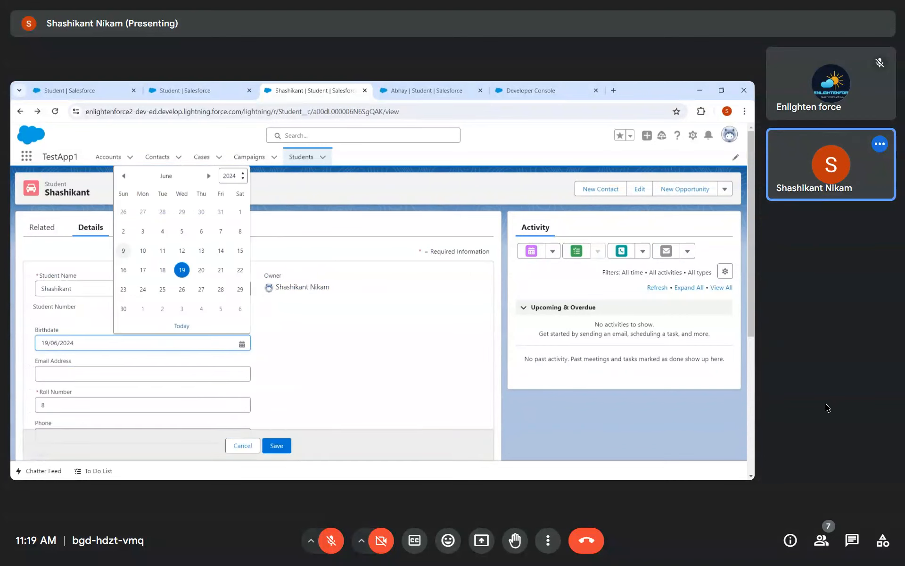
left_click(163, 231)
left_click(265, 447)
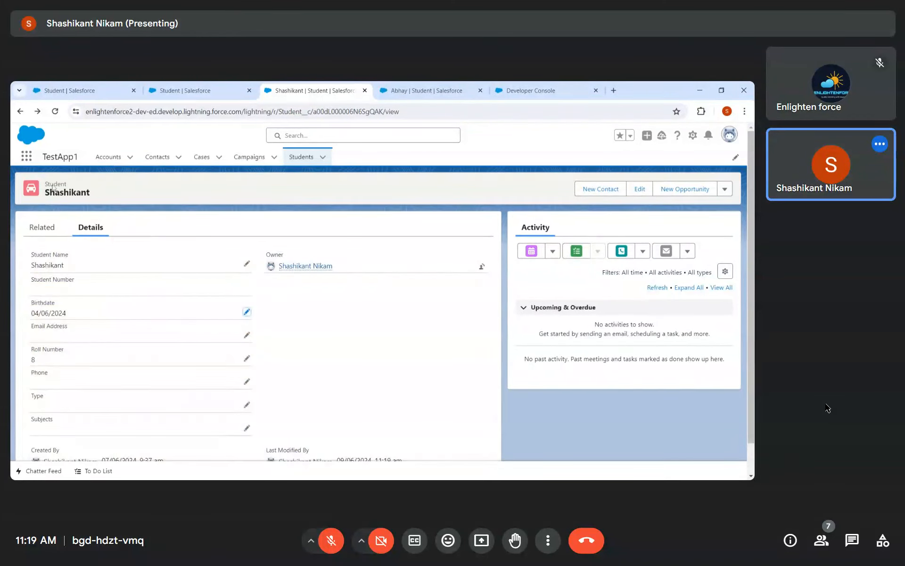
Step: Review the latest Birthdate entry in the Student History list, comparing its original and new values
left_click(42, 227)
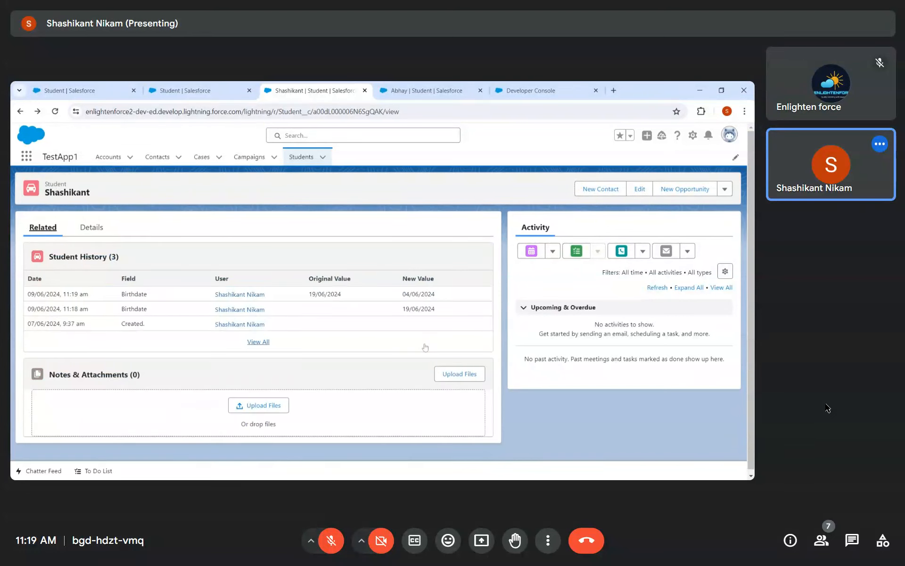
double_click(428, 309)
triple_click(330, 294)
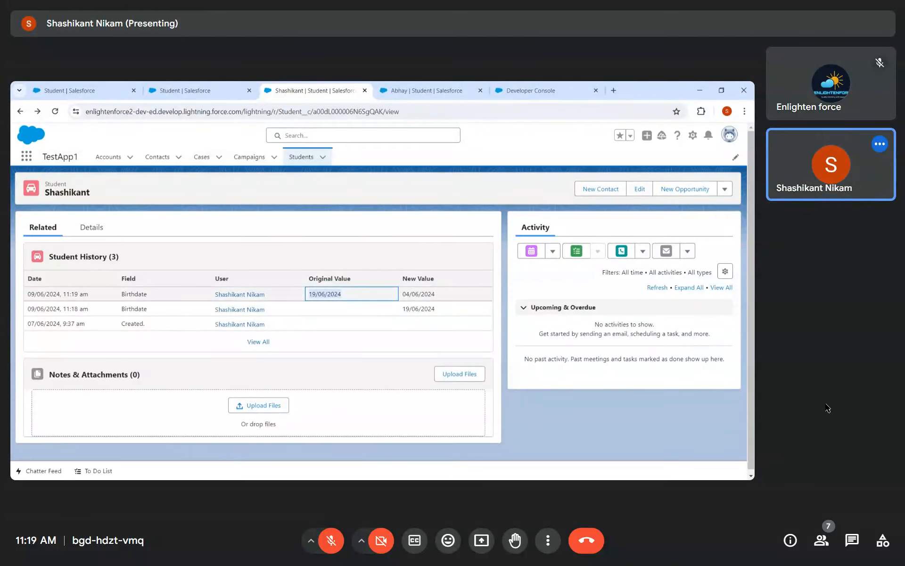
triple_click(419, 293)
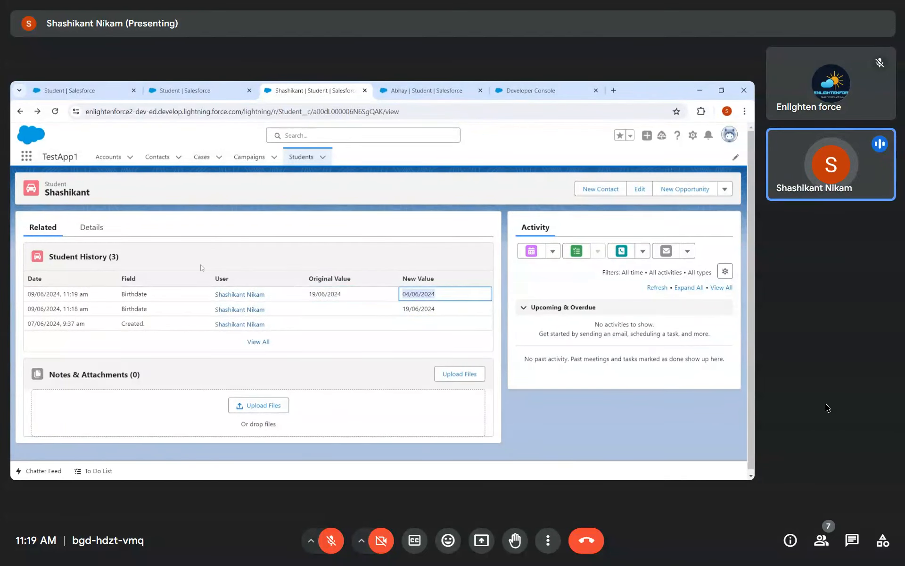
left_click(323, 235)
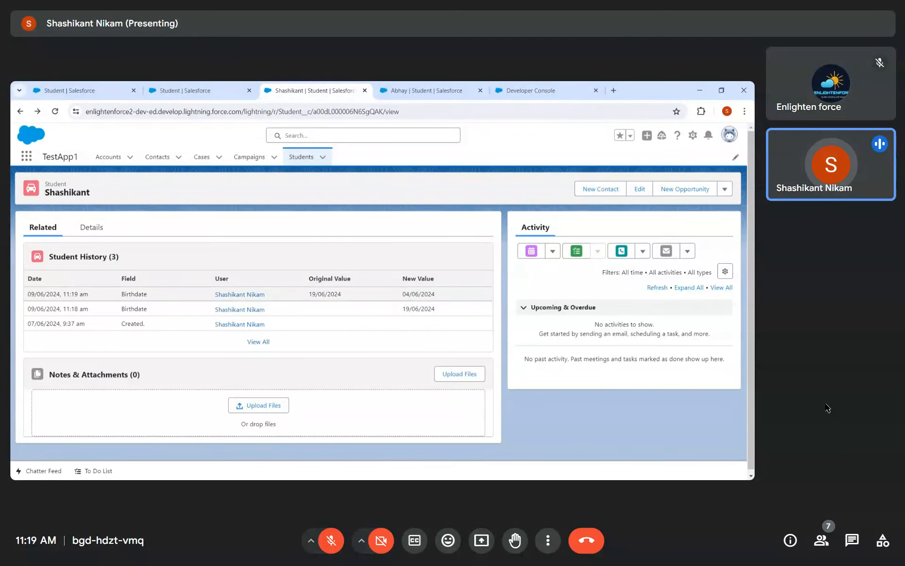
left_click(423, 296)
left_click_drag(122, 295, 151, 297)
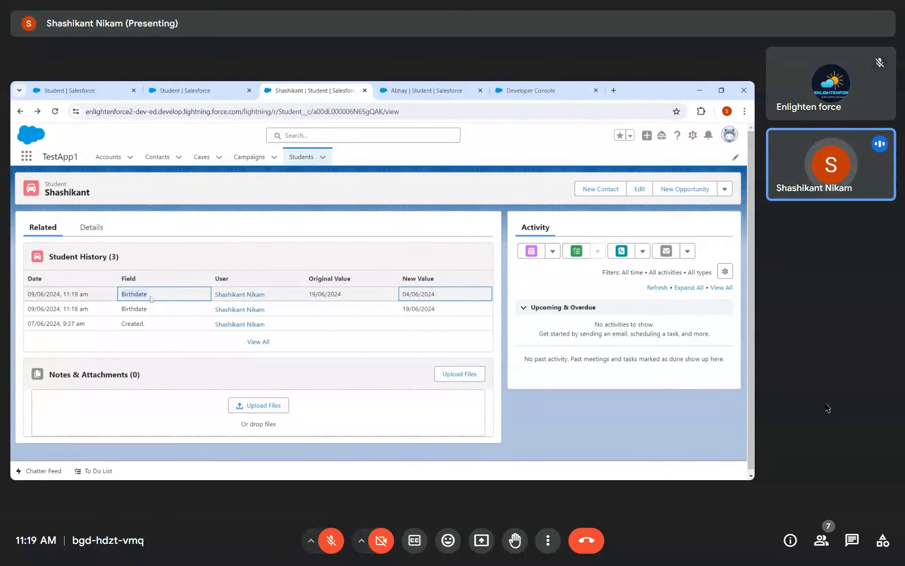
left_click(375, 228)
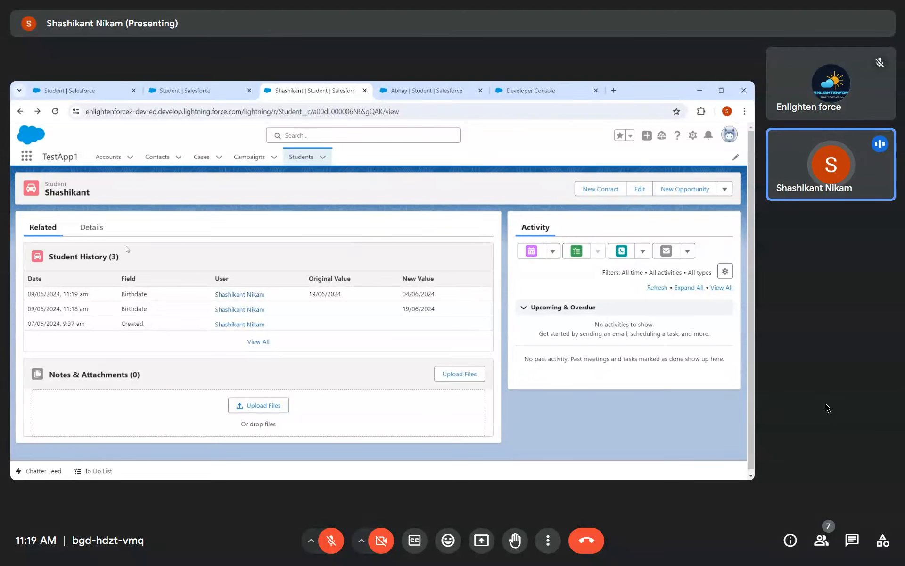
Step: Examine the student record's details, including the Created By and Last Modified By fields
left_click(91, 227)
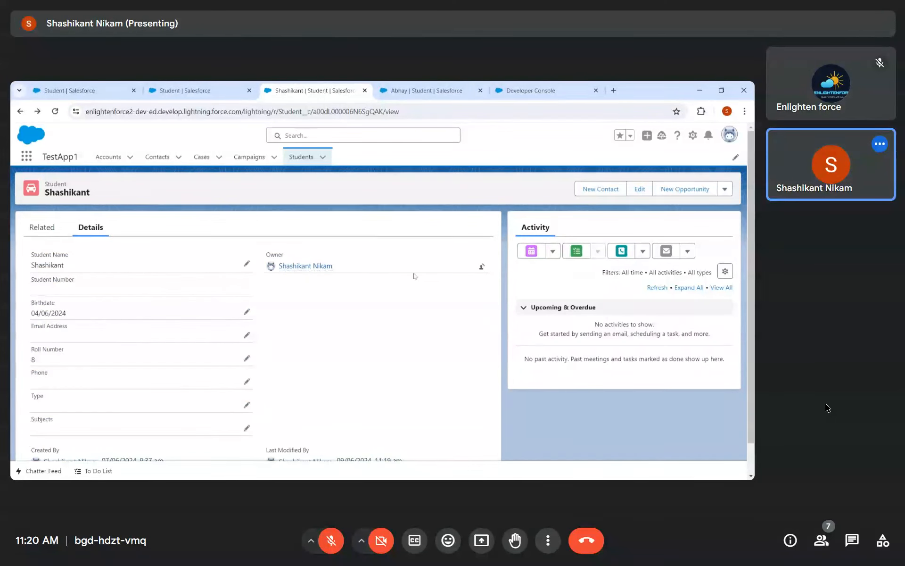
scroll(401, 380, "down", 1)
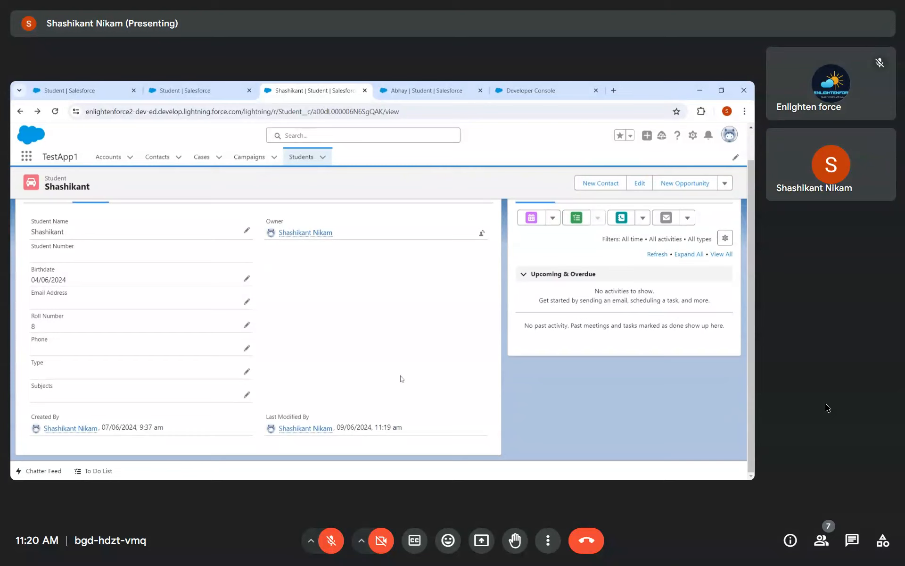
scroll(401, 379, "up", 1)
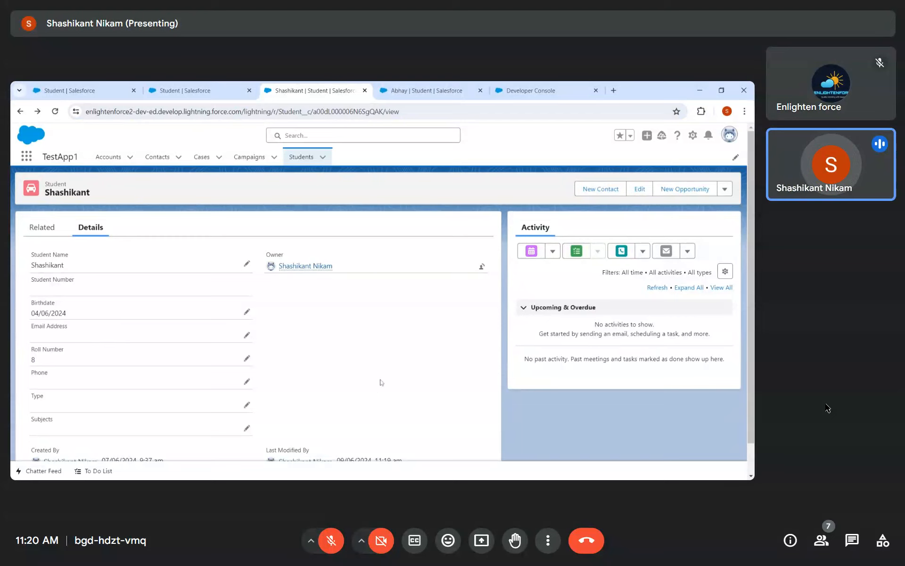
Step: Review the Student object's field history tracking settings and leave them without saving to view its Fields & Relationships list
key("ctrl+shift+Tab")
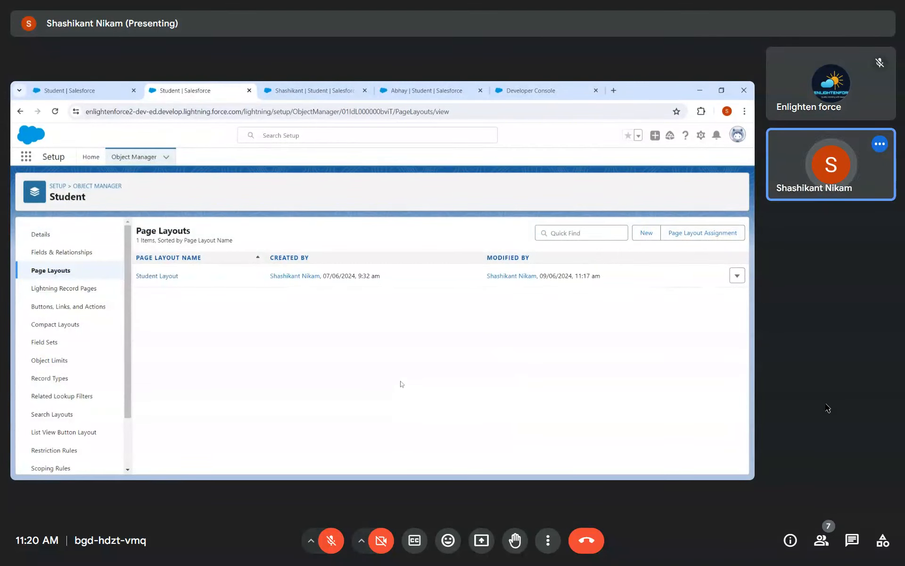
left_click(99, 85)
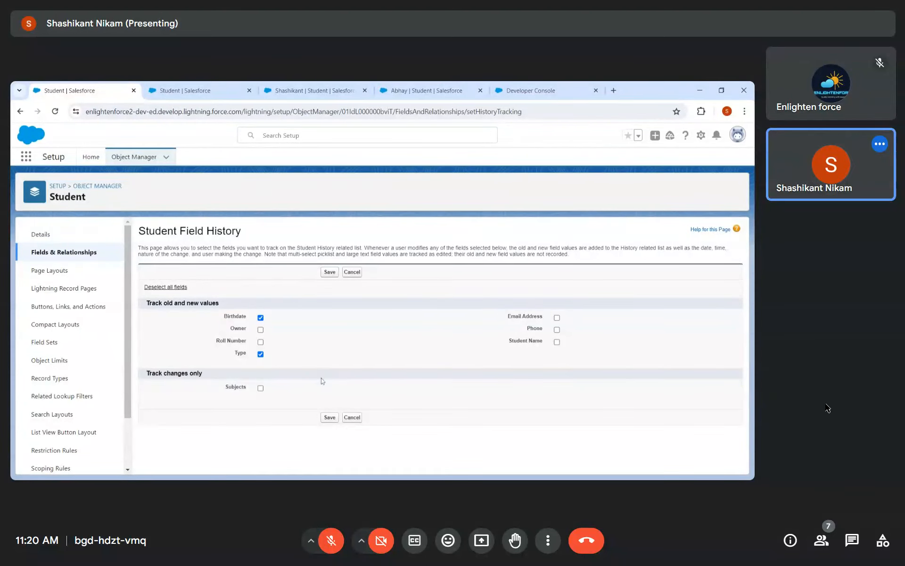
left_click(352, 272)
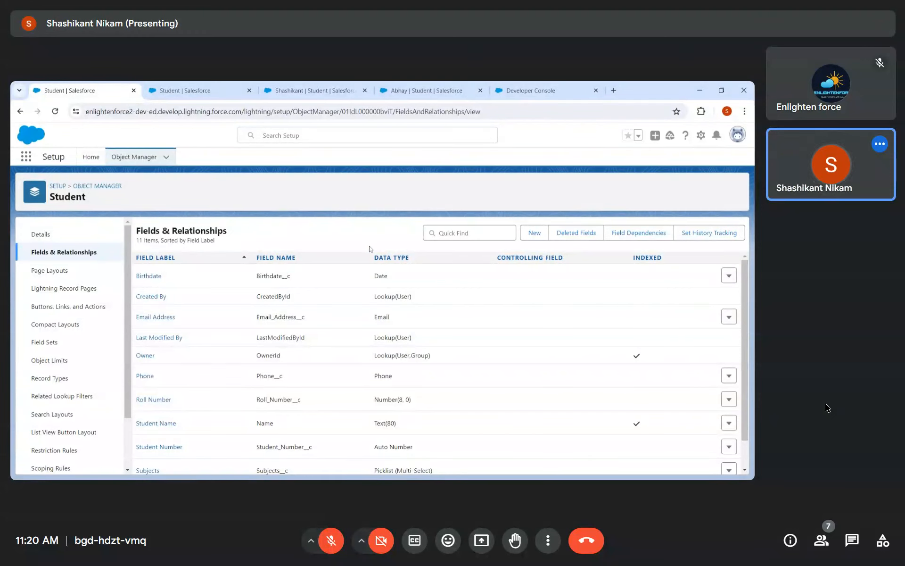
scroll(400, 404, "down", 1)
scroll(400, 404, "up", 1)
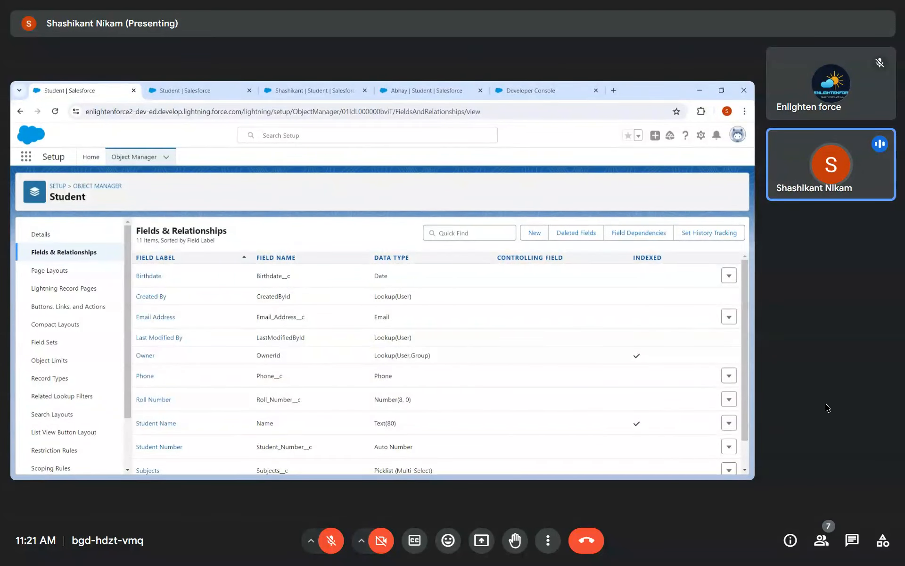
Step: Browse the Account object's field list in the Developer Console and switch to the Student__c field list
left_click(529, 90)
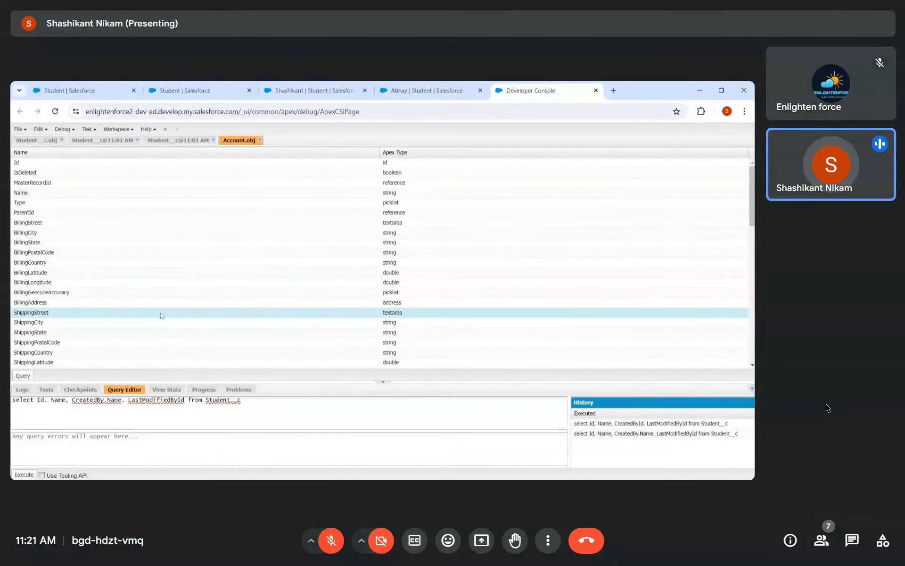
left_click(148, 333)
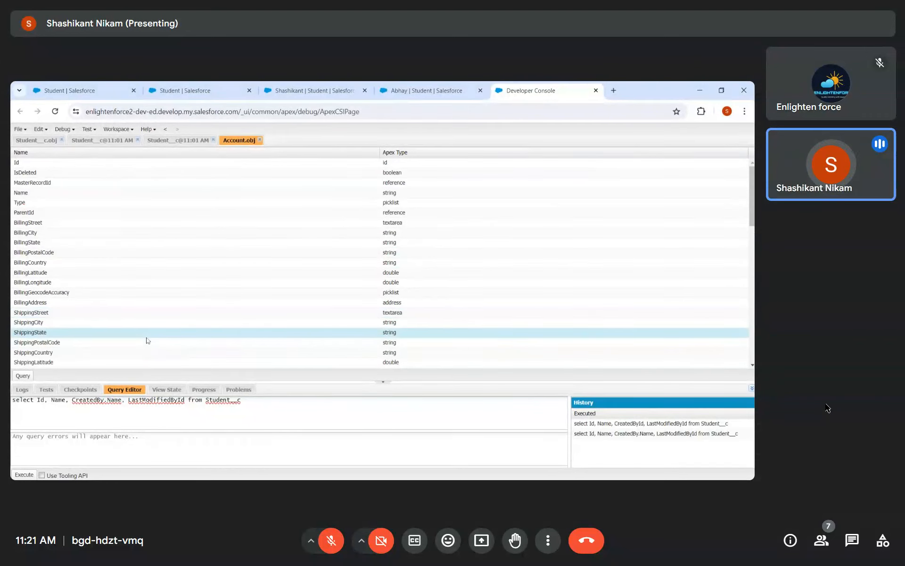
scroll(147, 353, "down", 15)
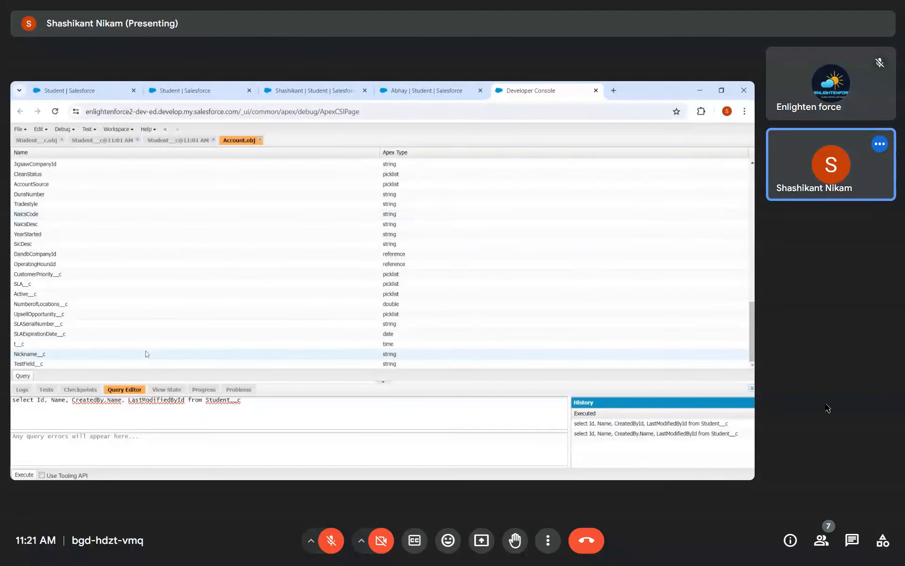
left_click(274, 405)
key("ctrl+a")
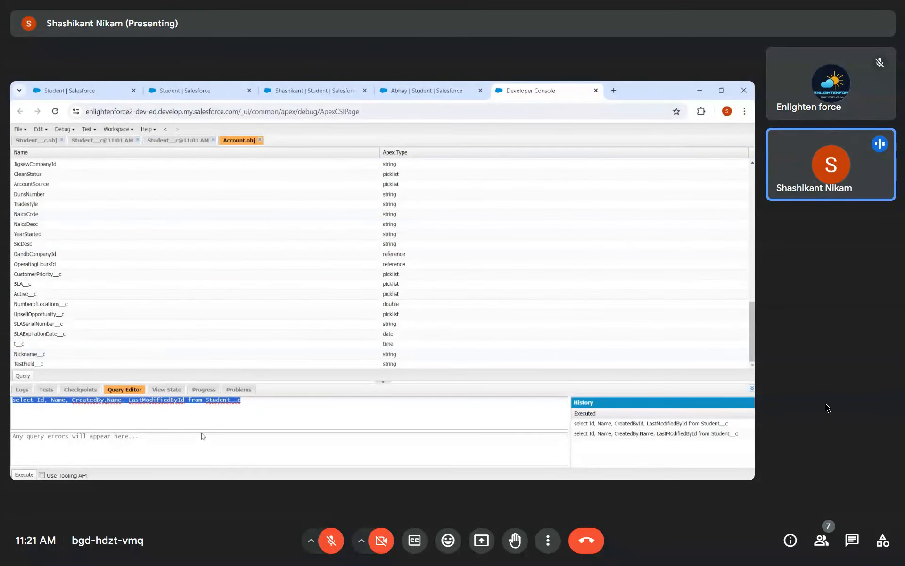
left_click(328, 286)
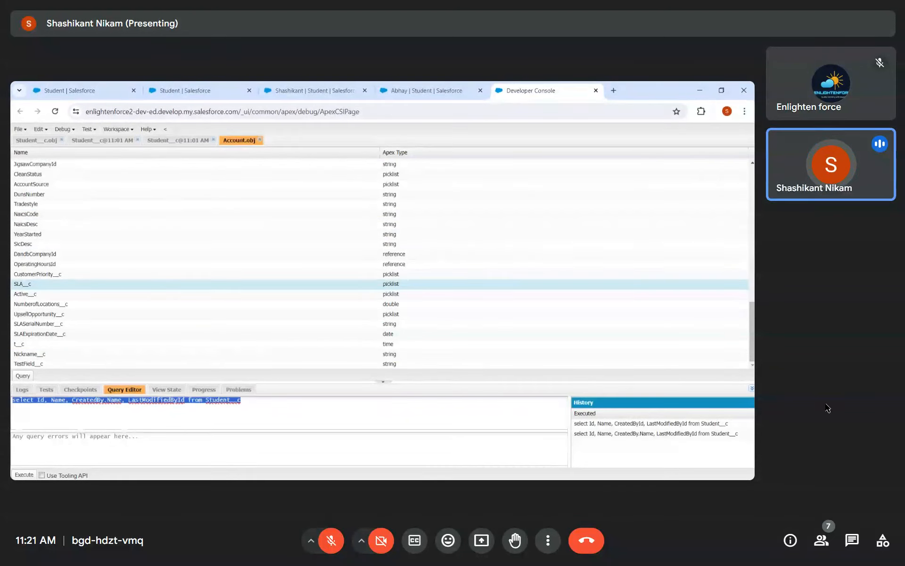
left_click(290, 265)
scroll(297, 303, "up", 10)
scroll(297, 304, "up", 5)
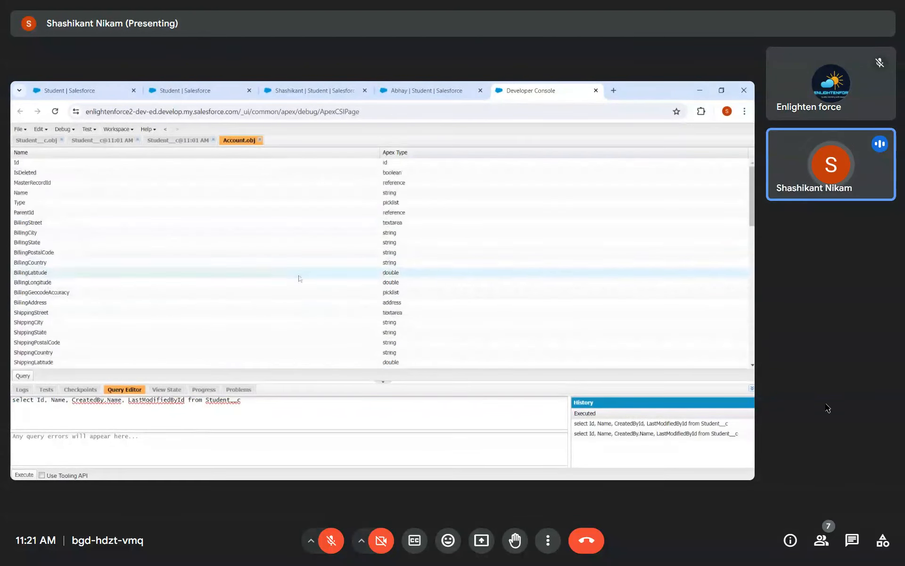
left_click(188, 141)
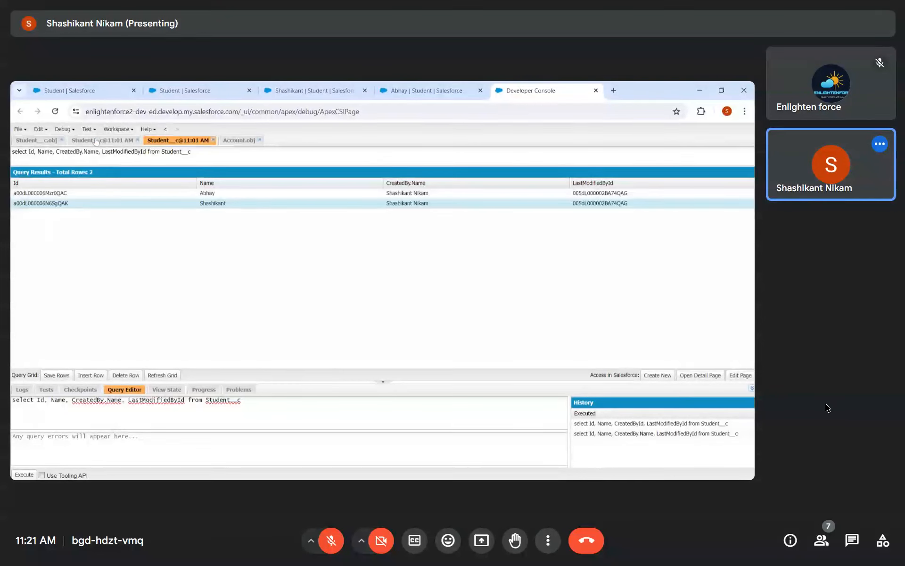
left_click(36, 140)
left_click(19, 129)
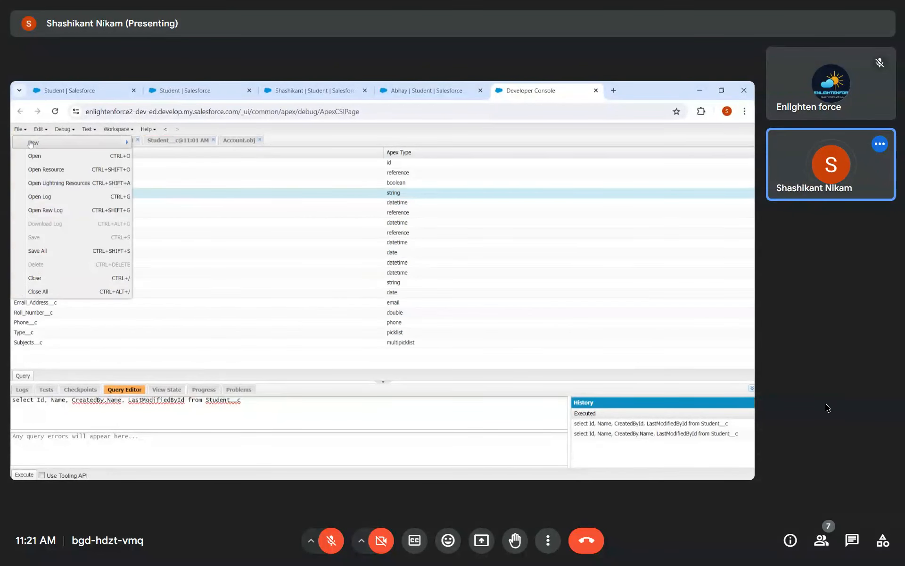
left_click(32, 170)
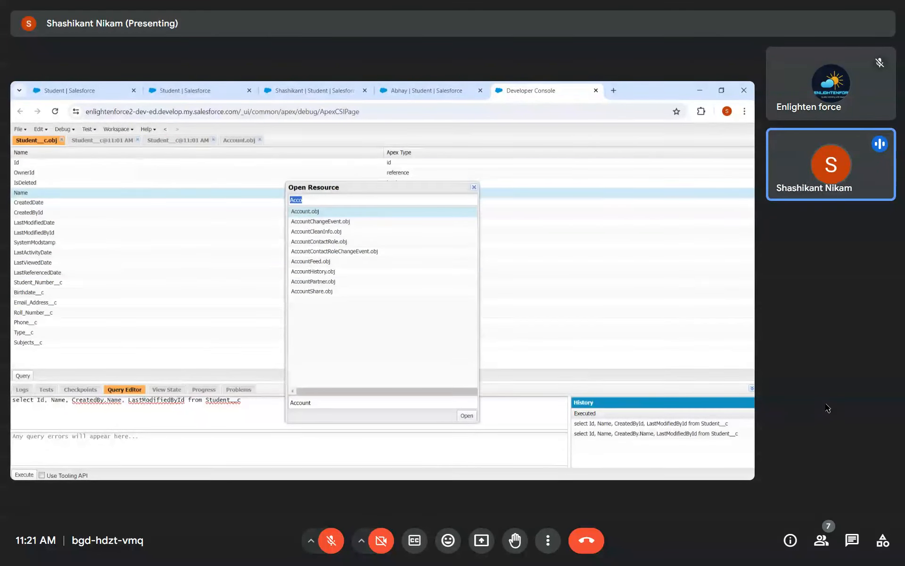
left_click(474, 188)
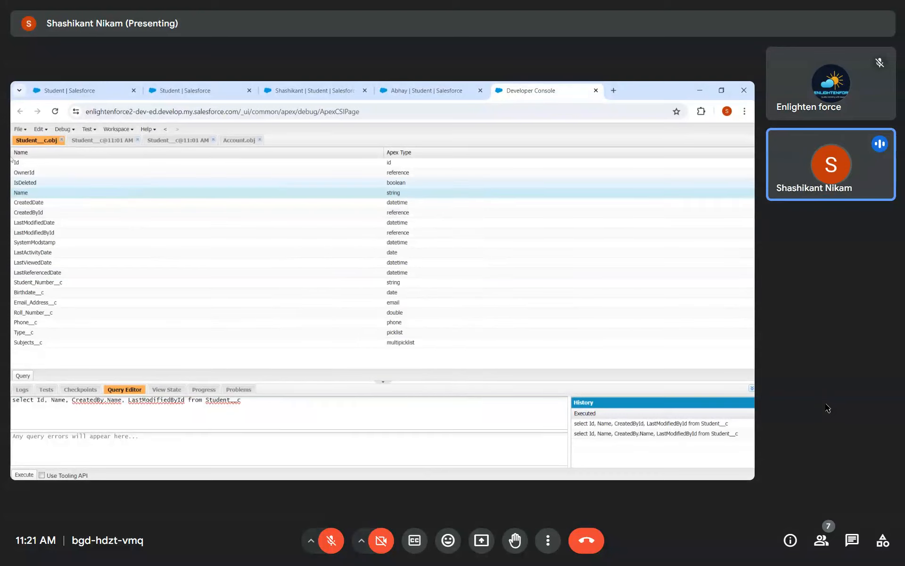
Step: Bring up the Open window for browsing entities by type and move it clear of the Student__c custom fields
left_click(19, 129)
left_click(34, 156)
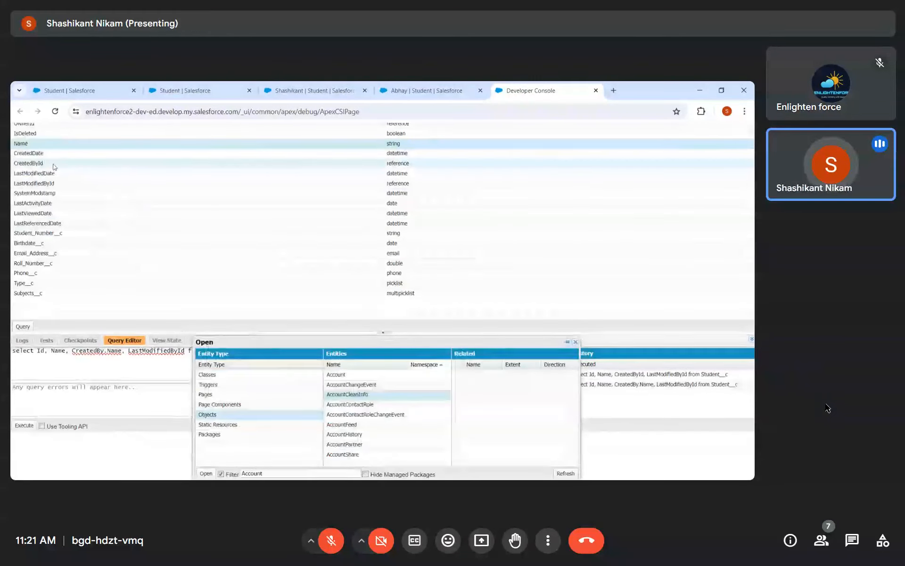
left_click_drag(433, 340, 405, 234)
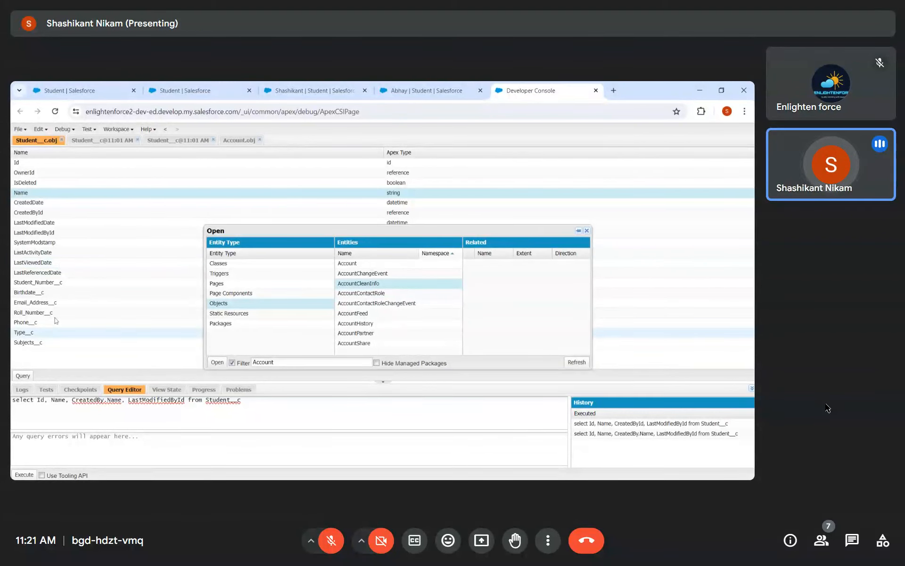
left_click_drag(323, 232, 338, 325)
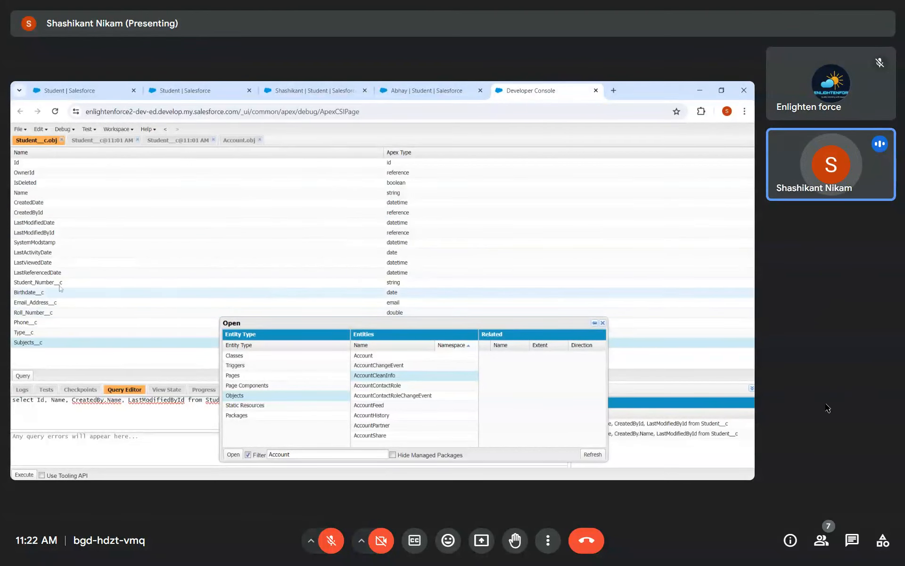
Step: Examine the standard and custom fields of Student__c and move the Open window clear of the query editor
left_click(41, 235)
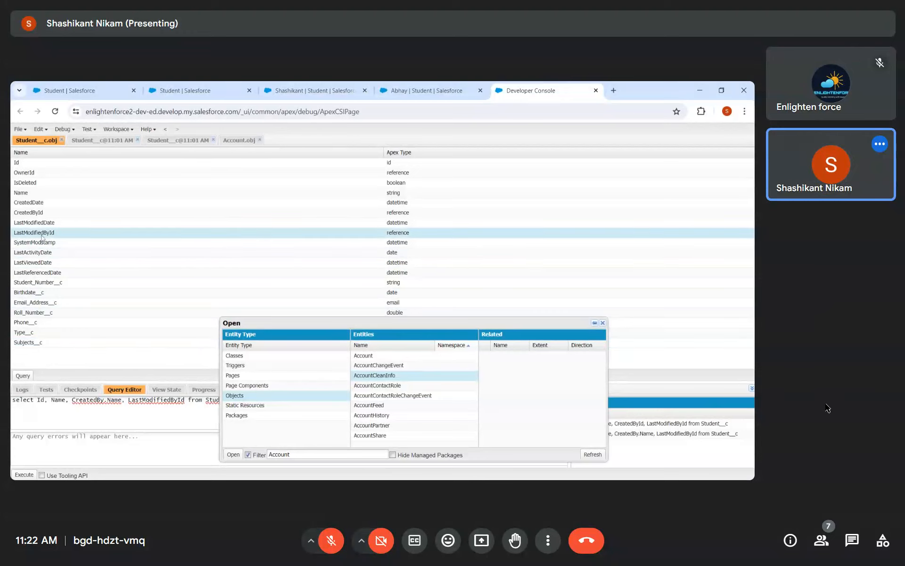
left_click(55, 203)
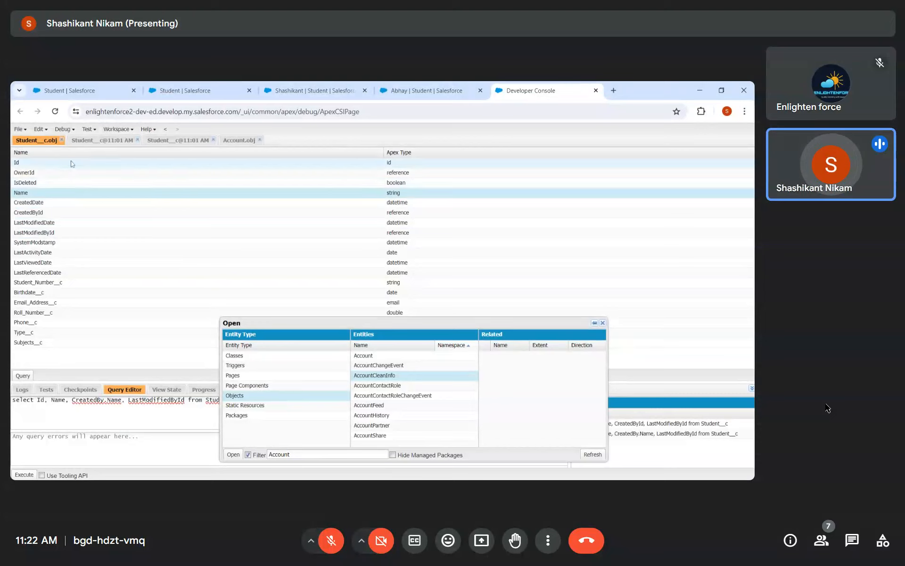
left_click(59, 163)
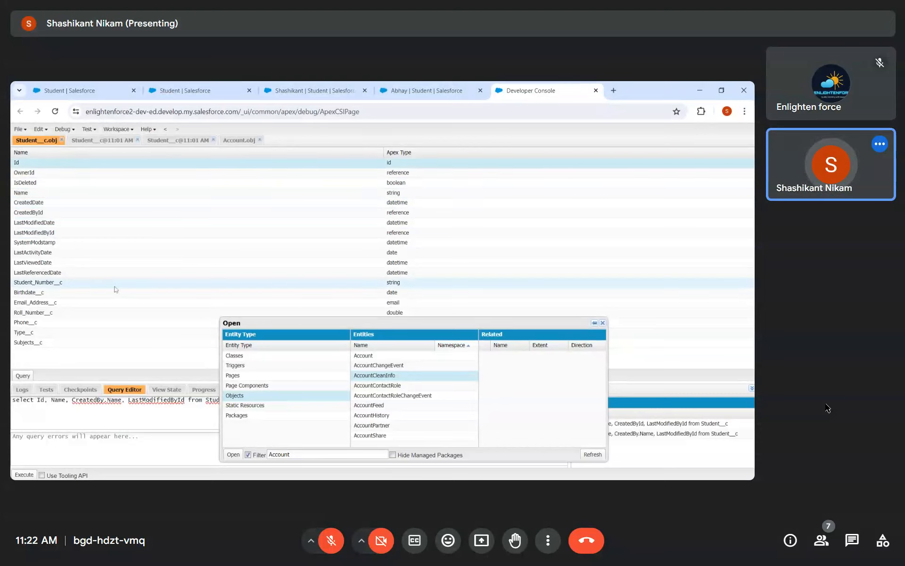
left_click(100, 344)
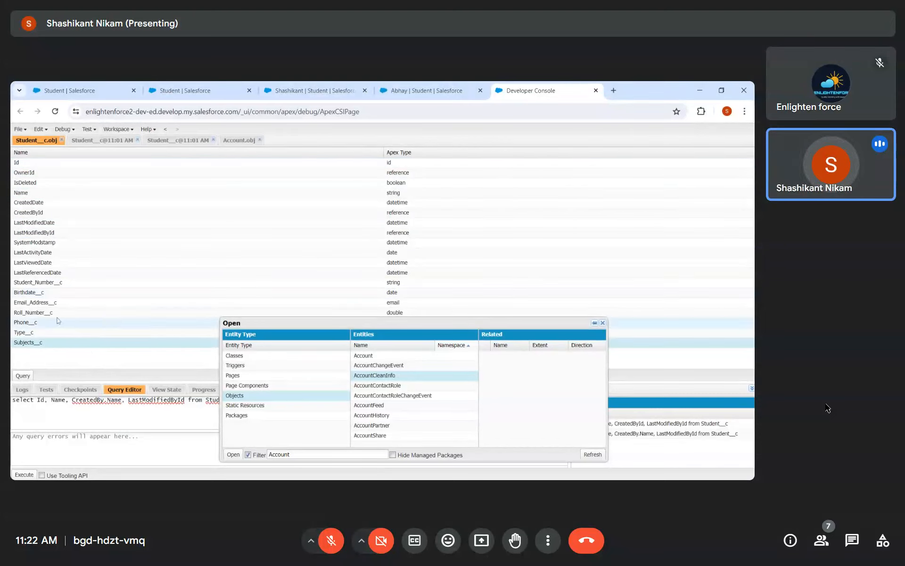
left_click_drag(414, 321, 408, 258)
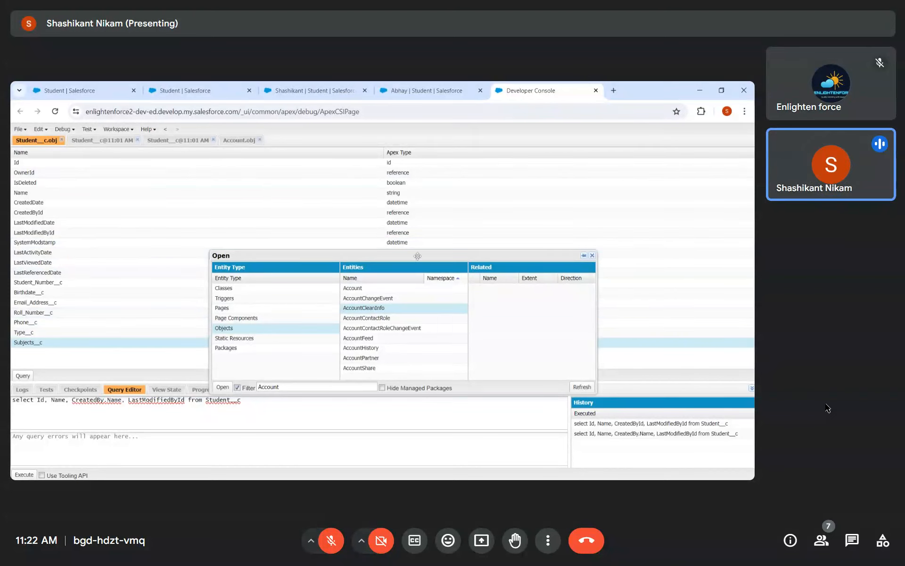
left_click_drag(418, 256, 418, 225)
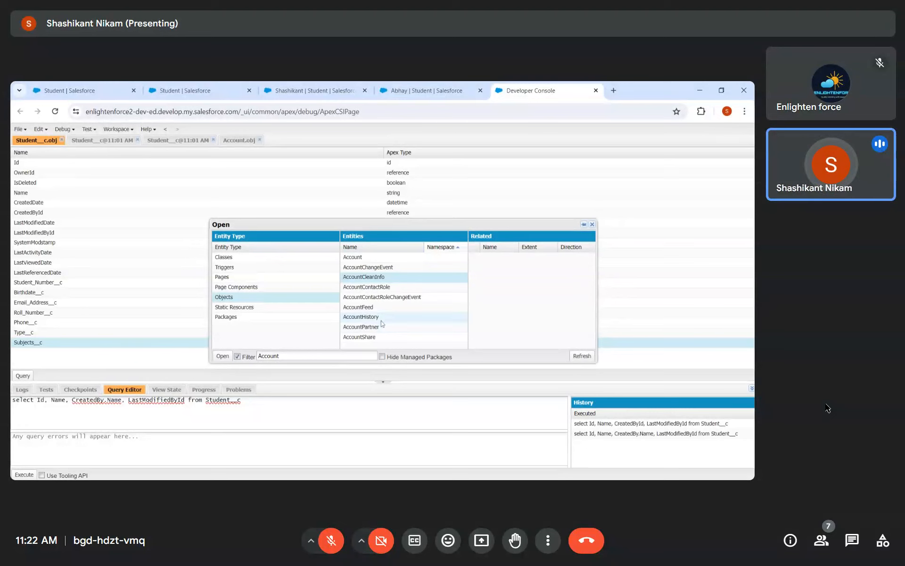
Step: Check the Student object's page layouts and a student record's details, and return to the Developer Console
left_click(221, 87)
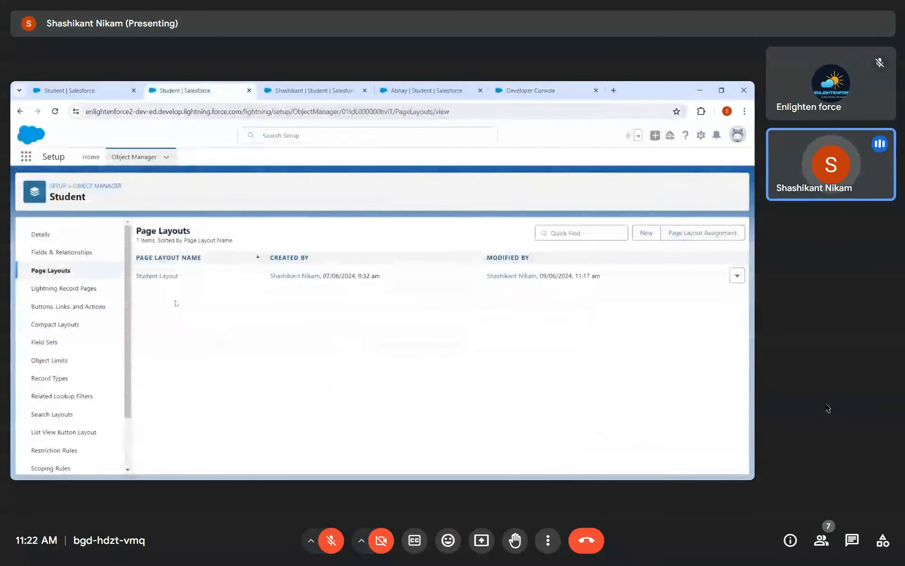
left_click(370, 87)
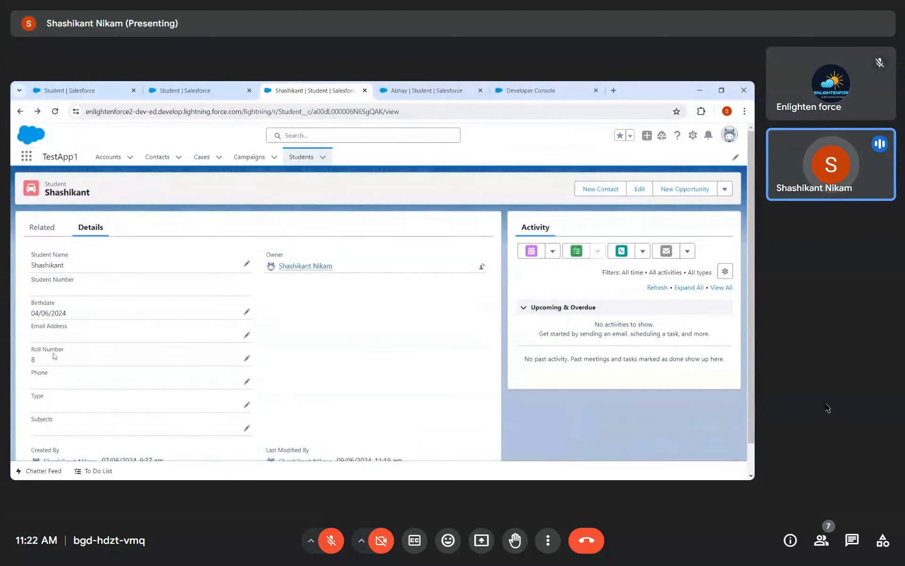
left_click(498, 87)
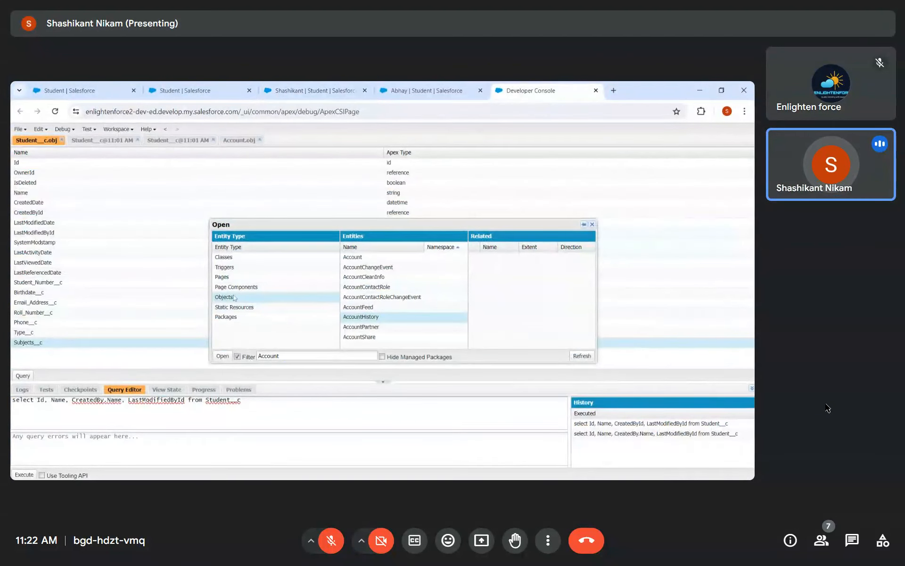
Step: Filter the object entities by "Studen" and open the Student__History object's field list
double_click(270, 356)
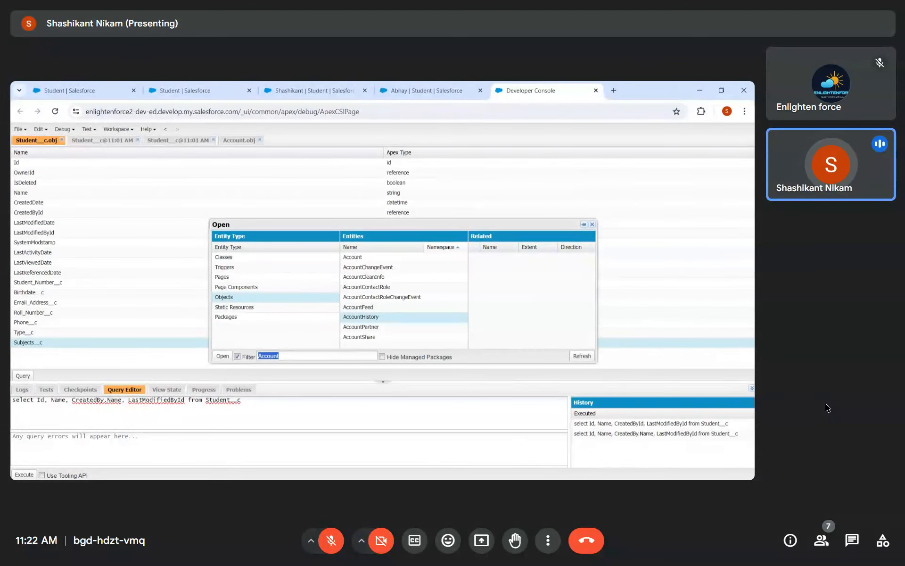
type("Studen")
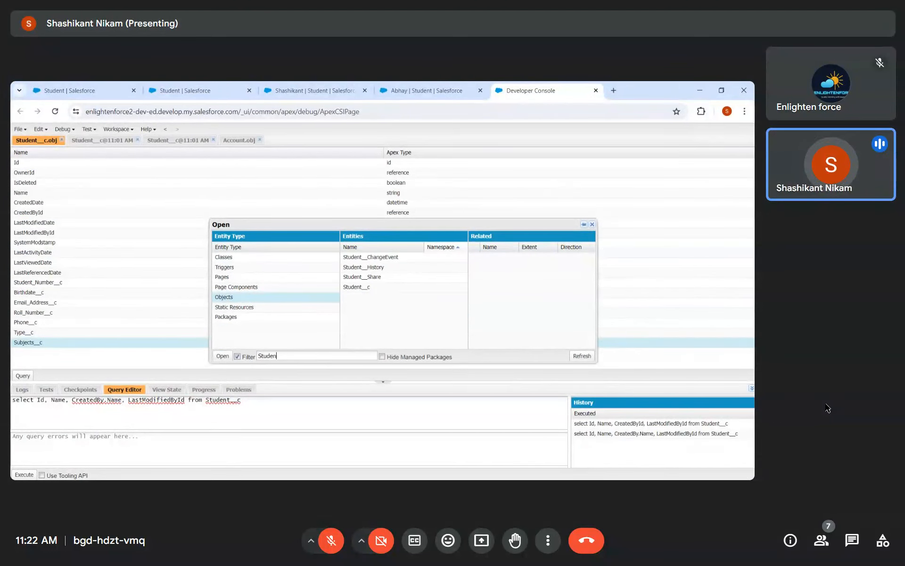
double_click(404, 267)
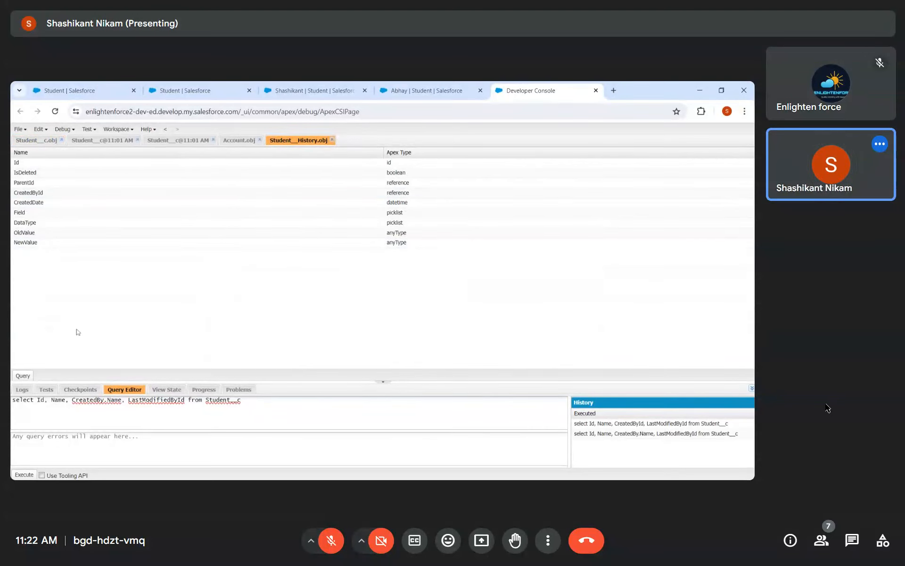
Step: Replace the existing query with one generated for Id, Field, DataType, OldValue and NewValue from Student__History
key("ctrl+a")
key("BackSpace")
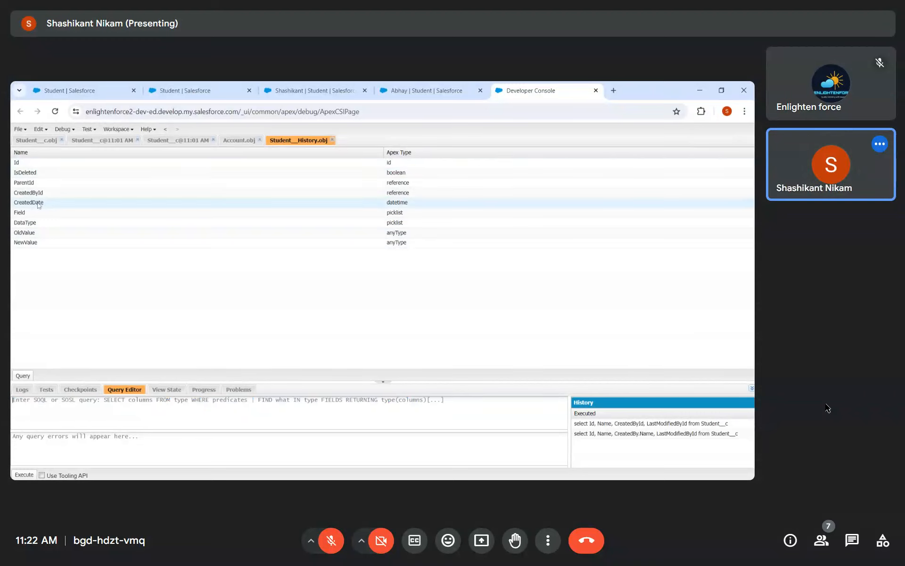
left_click_drag(35, 213, 41, 246)
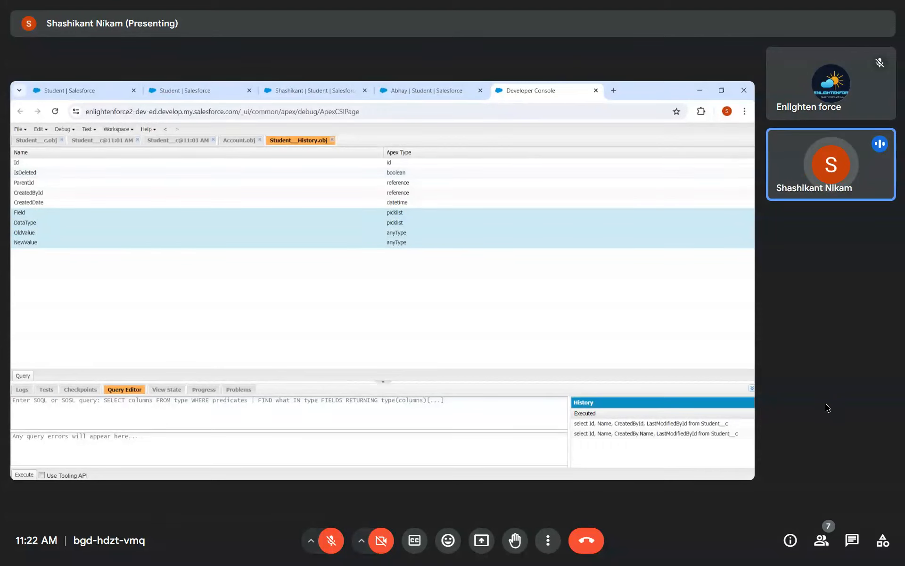
left_click(23, 377)
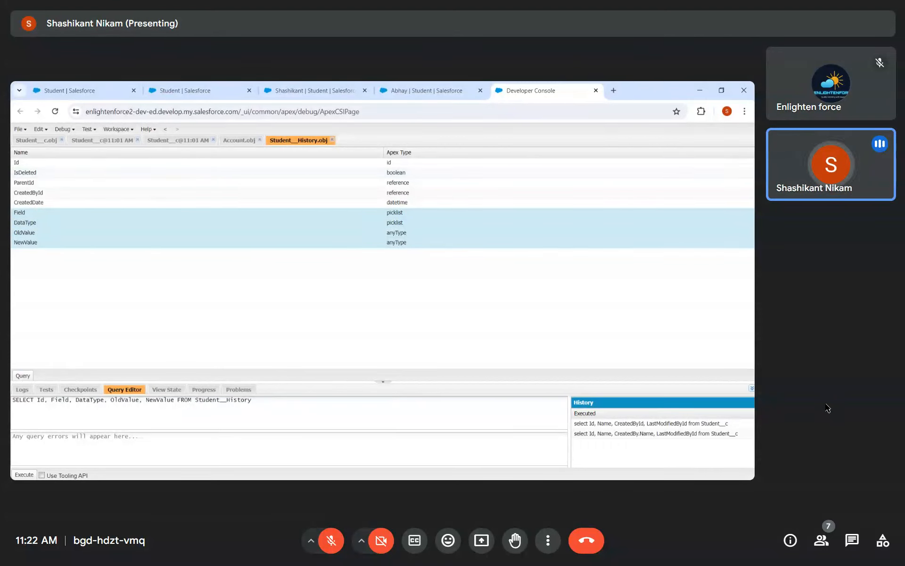
triple_click(60, 400)
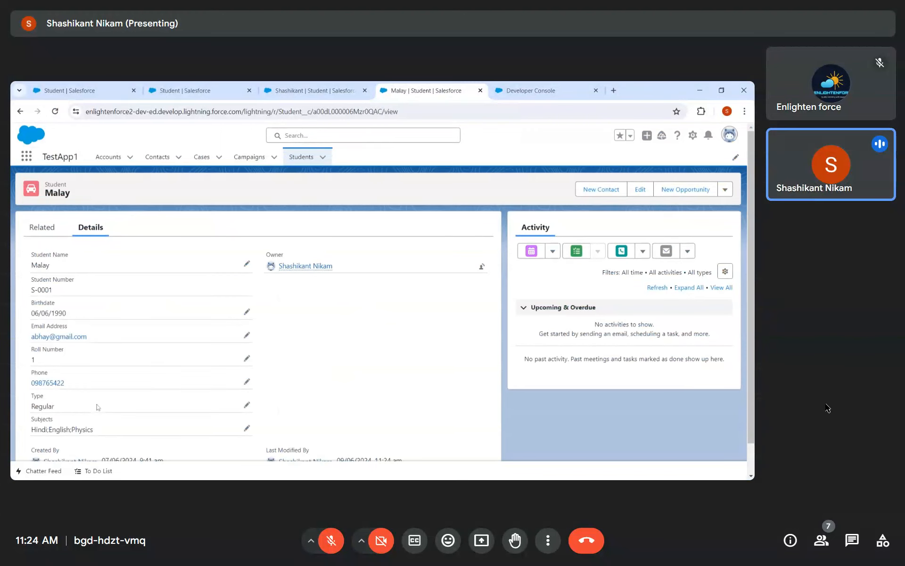
Step: Check the Student Name on the open student record and run the Student__History query in the Developer Console
double_click(34, 266)
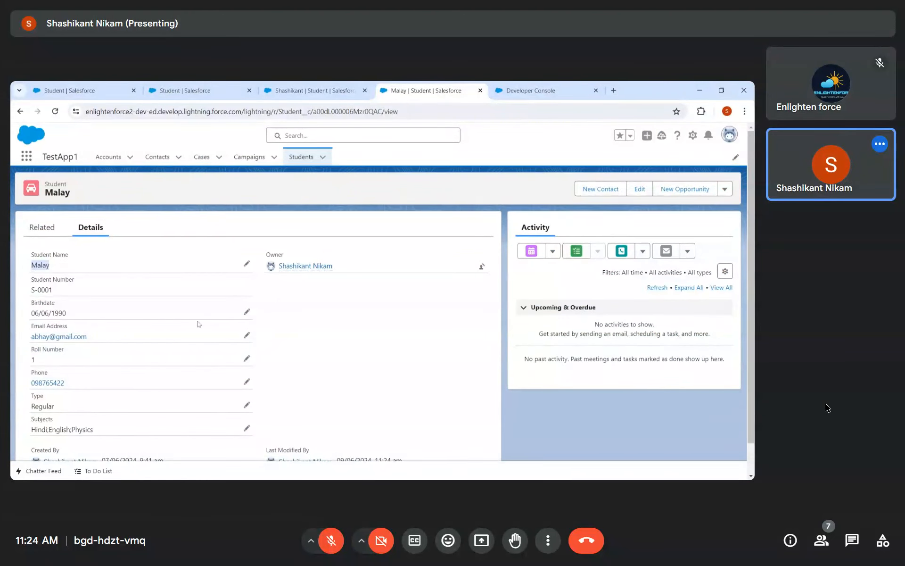
left_click(391, 359)
left_click(563, 89)
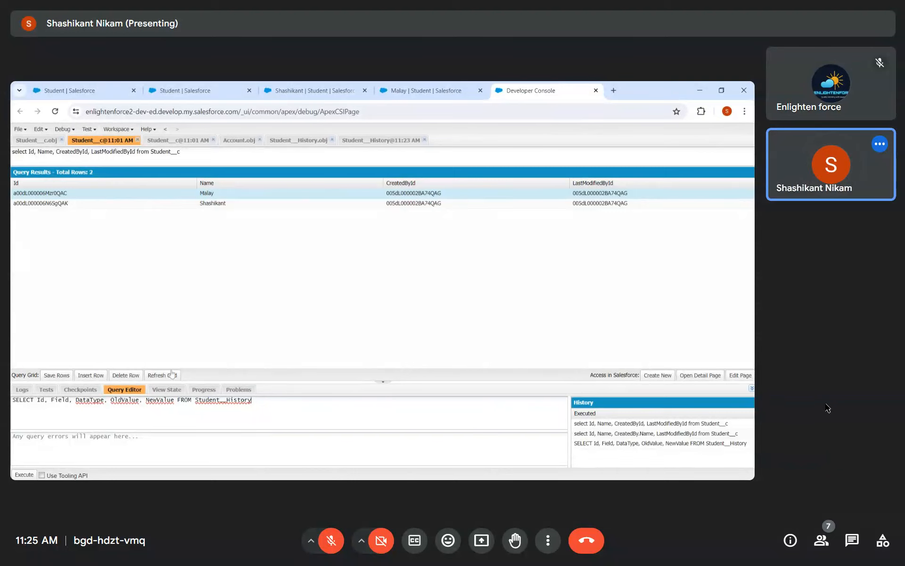
left_click(29, 475)
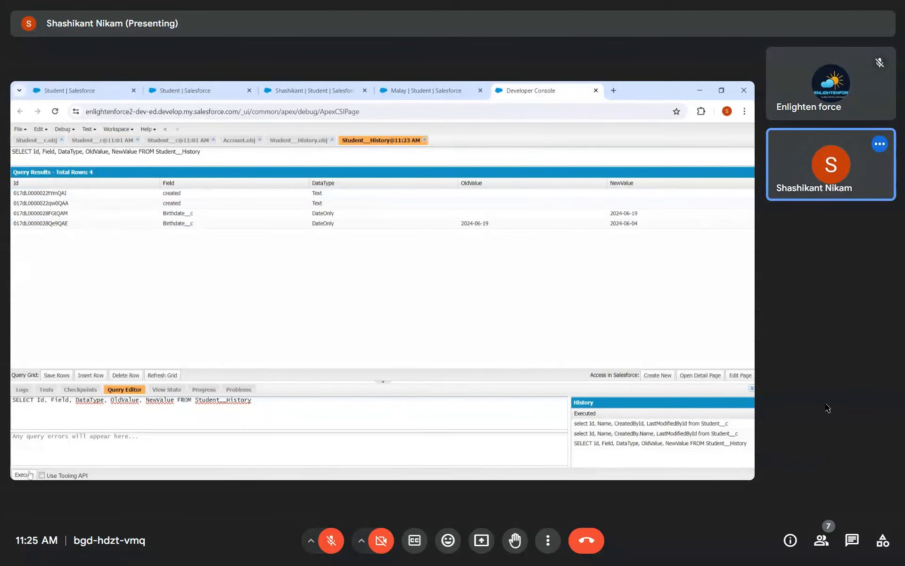
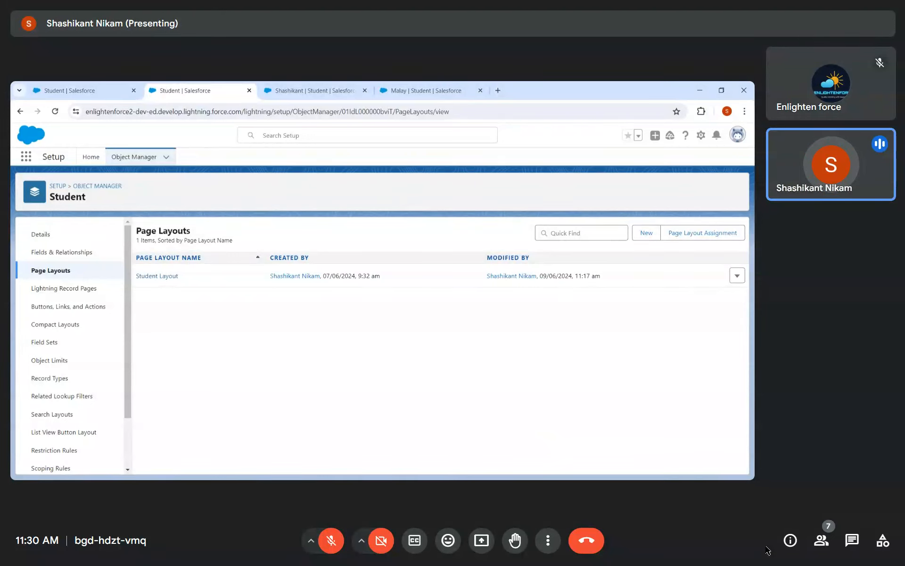
Step: Leave the student records and the Student object's setup for the Object Manager and start a new custom object
left_click(313, 90)
left_click(439, 89)
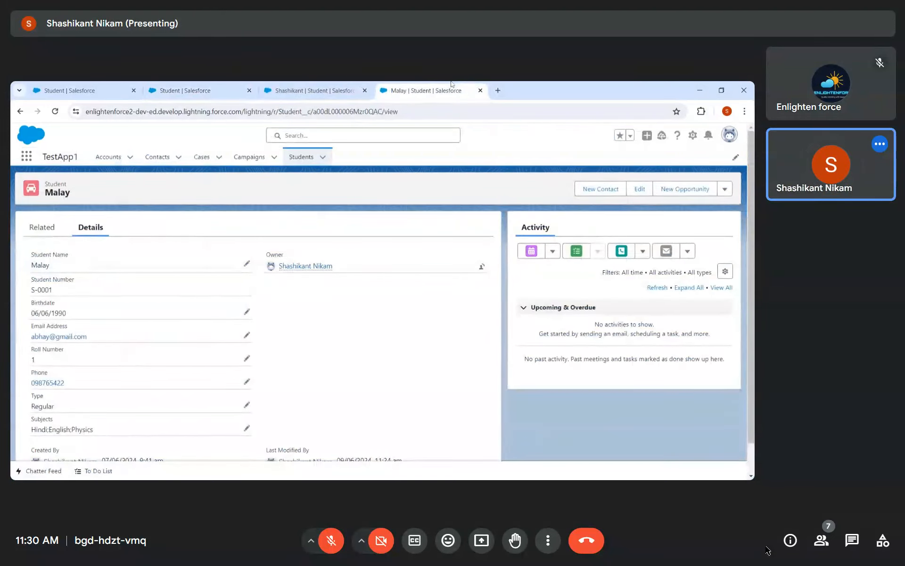
left_click(187, 89)
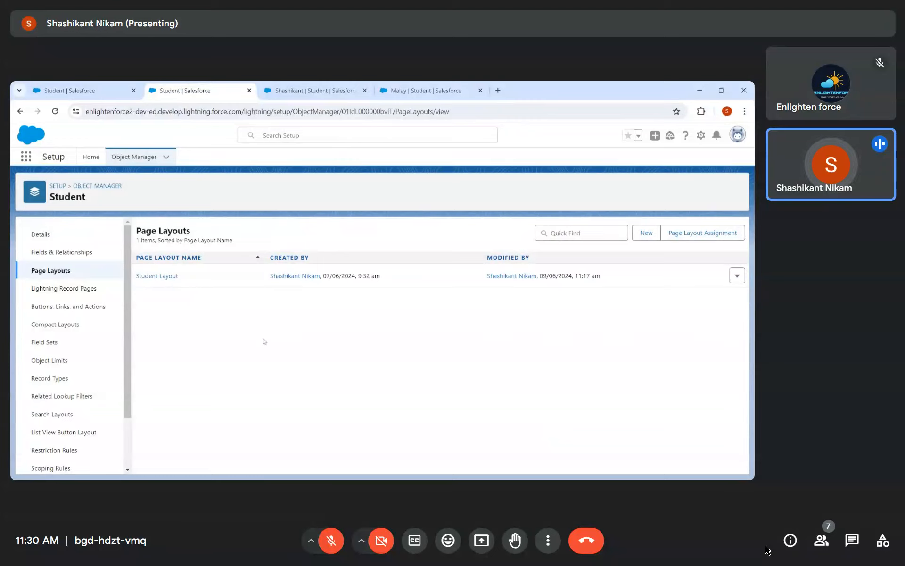
left_click(45, 235)
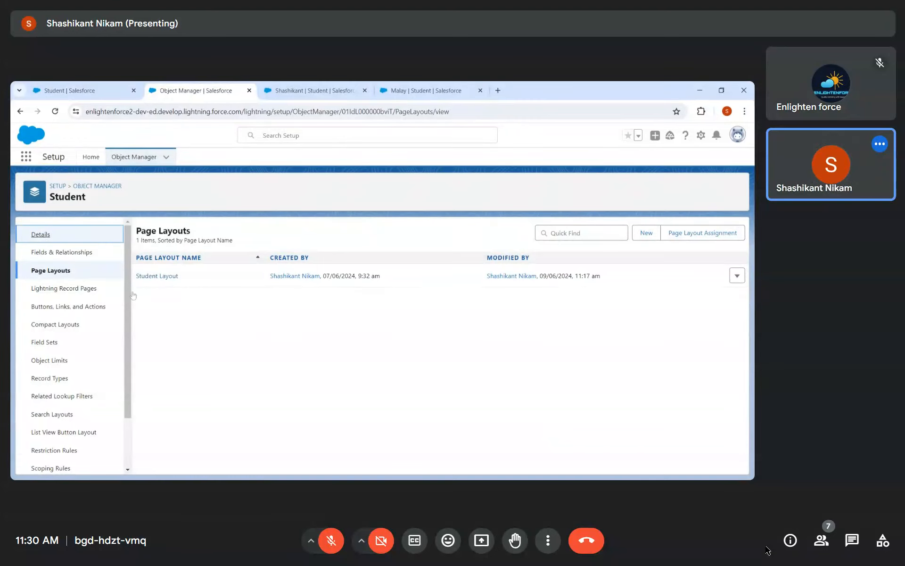
left_click(120, 189)
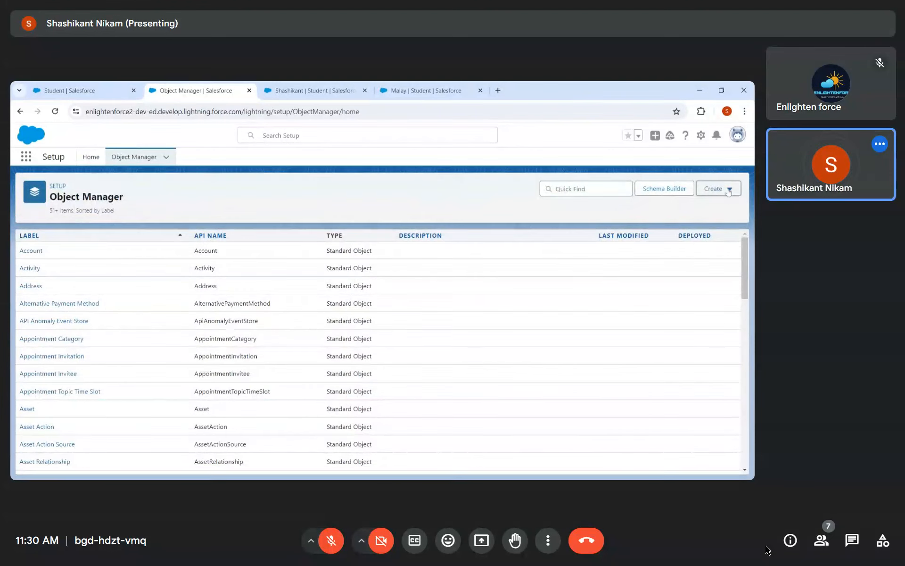
left_click(729, 189)
left_click(686, 214)
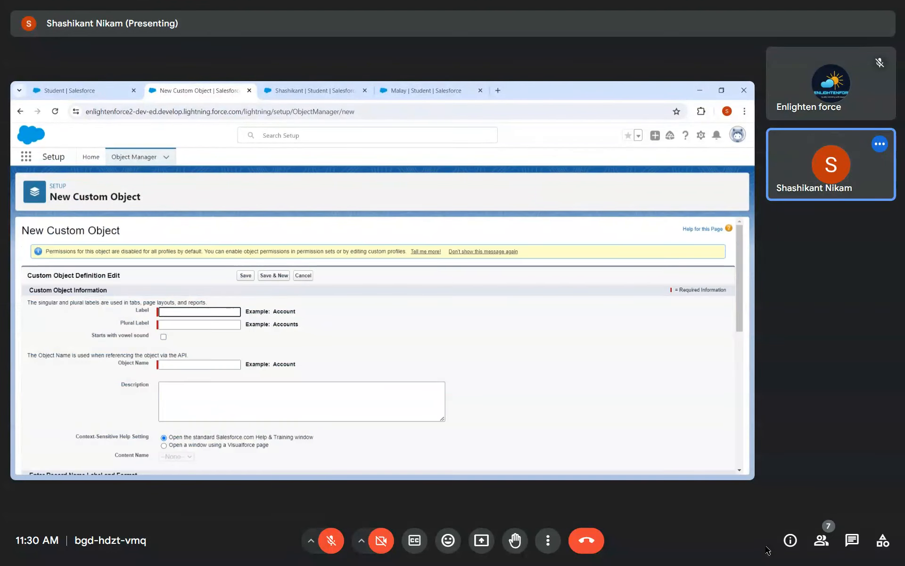
Step: Set the new custom object's label to College and its plural label to Colleges
type("College")
key("Tab")
key("Tab")
key("shift+Tab")
key("shift+Tab")
key("Tab")
type("Colleges")
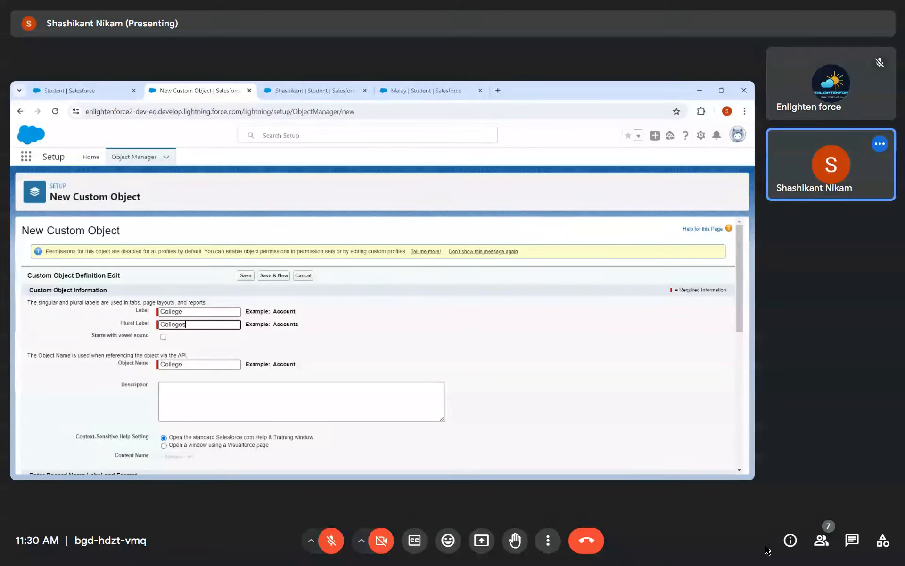
key("Tab")
Step: Enable Allow Reports, Allow Activities, Track Field History and Allow in Chatter Groups for the College object
scroll(404, 390, "down", 3)
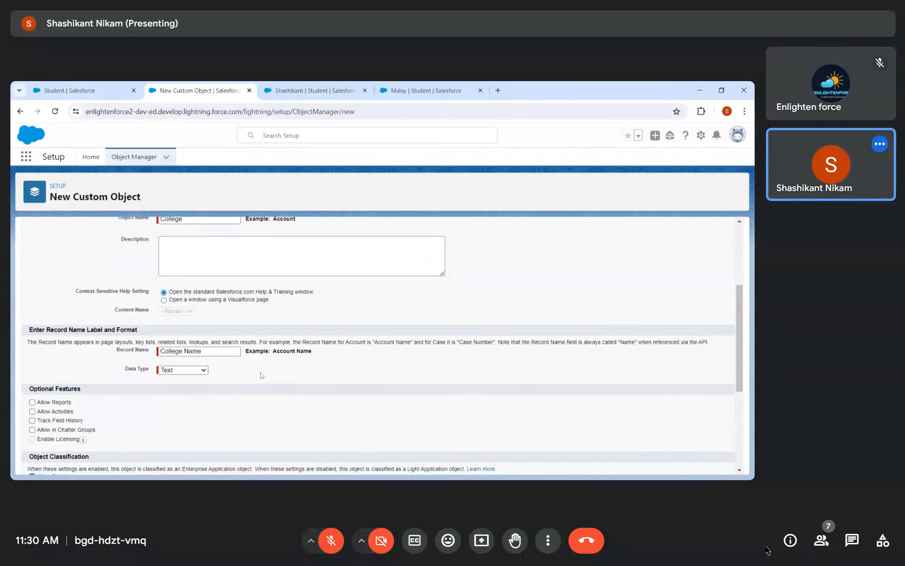
left_click(32, 402)
left_click(32, 411)
left_click(32, 420)
left_click(32, 430)
Step: Save the College object with the Notes and Attachments related list and the New Custom Tab Wizard launch enabled
scroll(158, 439, "down", 4)
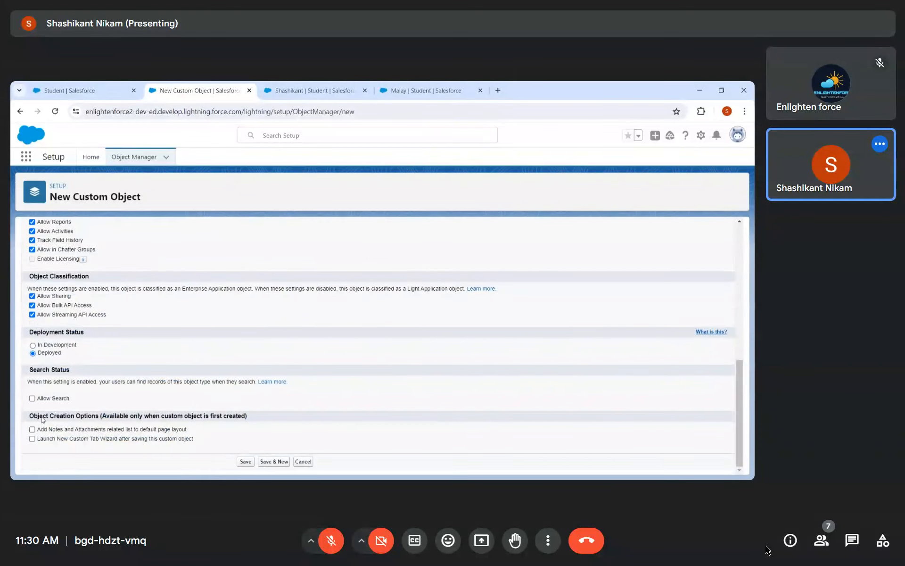
left_click(32, 430)
left_click(32, 439)
left_click(246, 462)
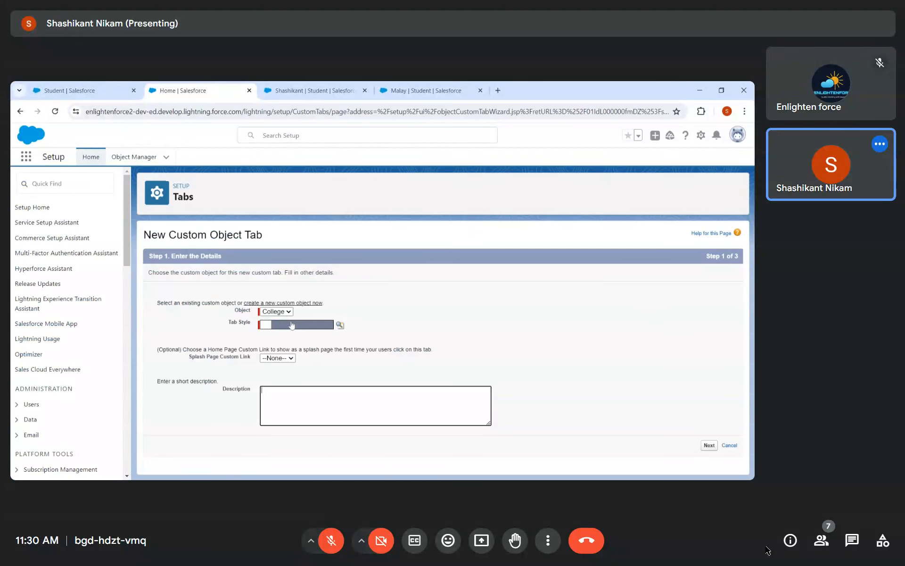
Step: Choose the Books tab style for the College object's tab and continue to the profile visibility settings
left_click(293, 324)
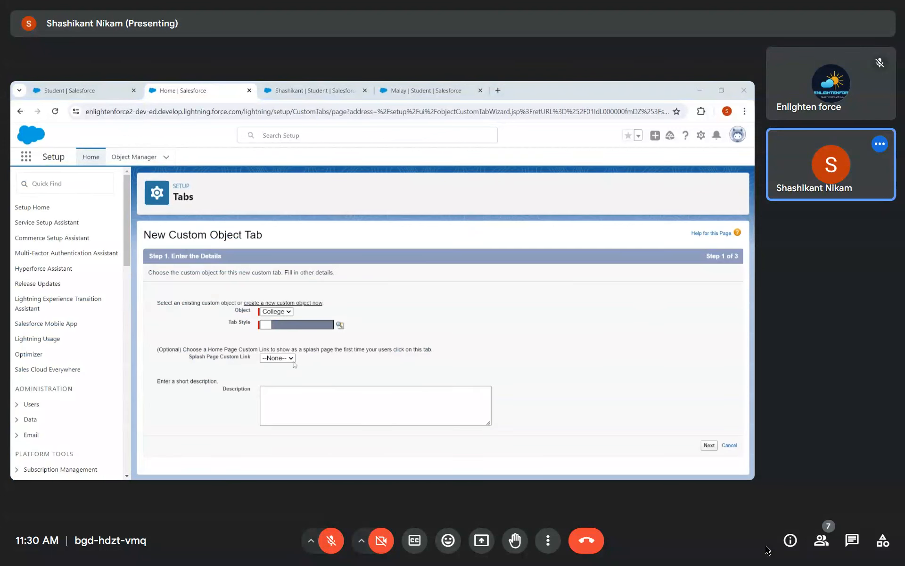
left_click(171, 322)
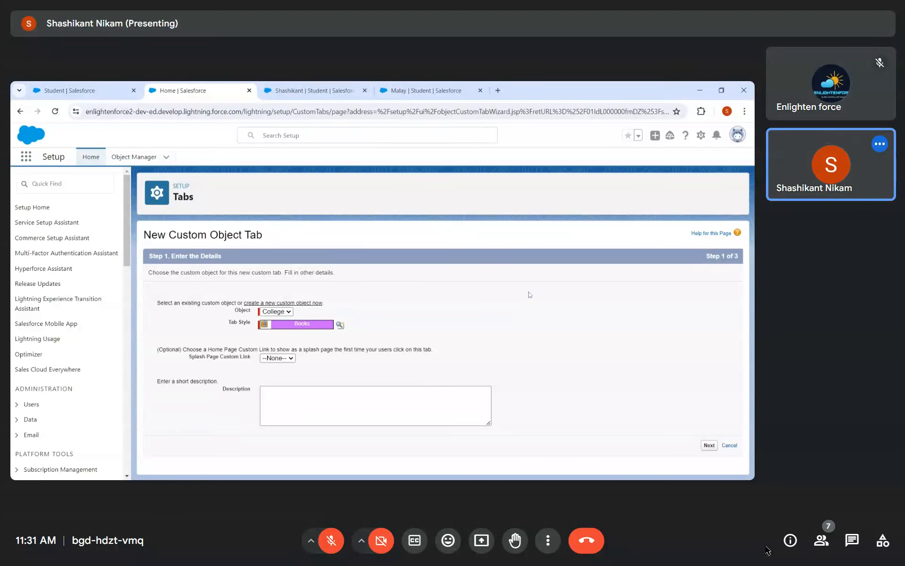
left_click(709, 445)
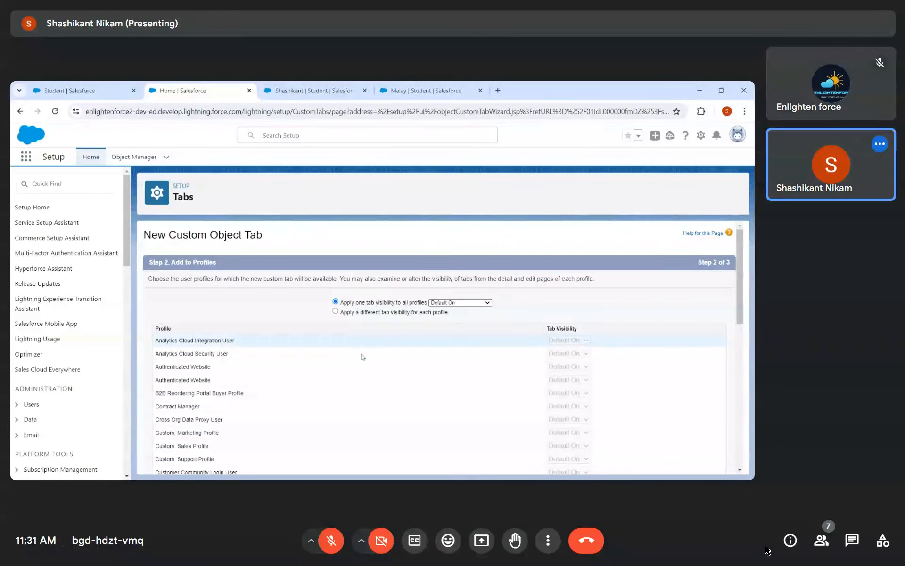
Step: Save the College tab with Default On visibility for all profiles and inclusion in every listed custom app
scroll(523, 343, "down", 10)
scroll(685, 297, "up", 10)
scroll(720, 354, "down", 15)
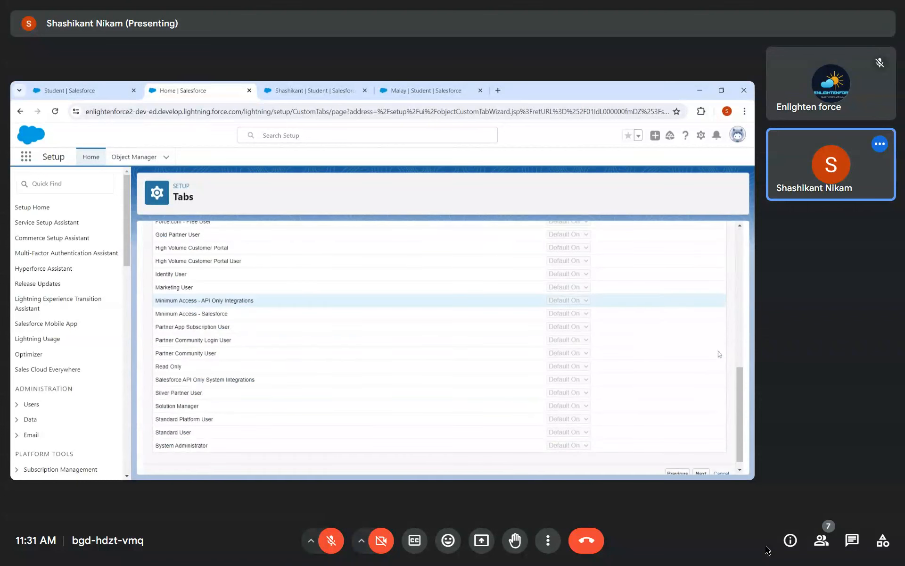
left_click(702, 472)
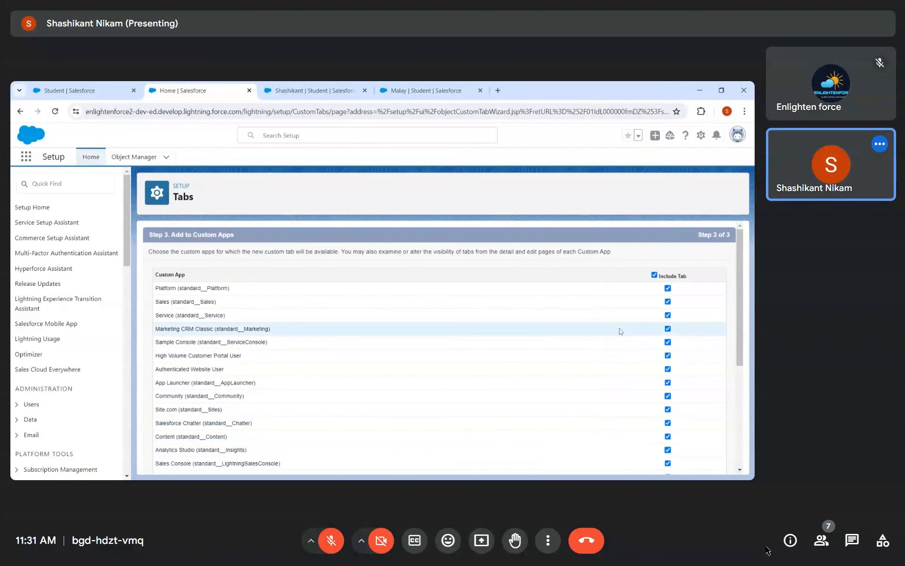
scroll(655, 276, "down", 5)
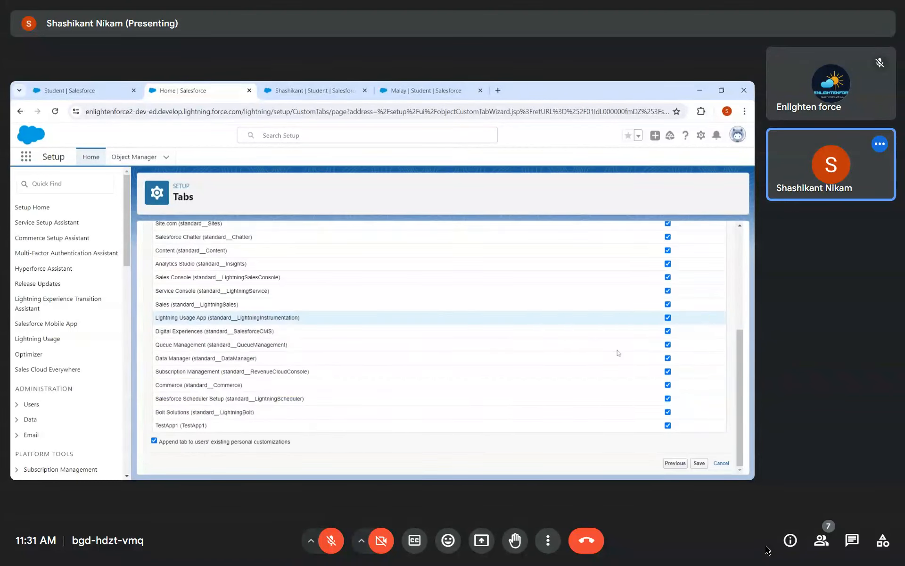
left_click(692, 460)
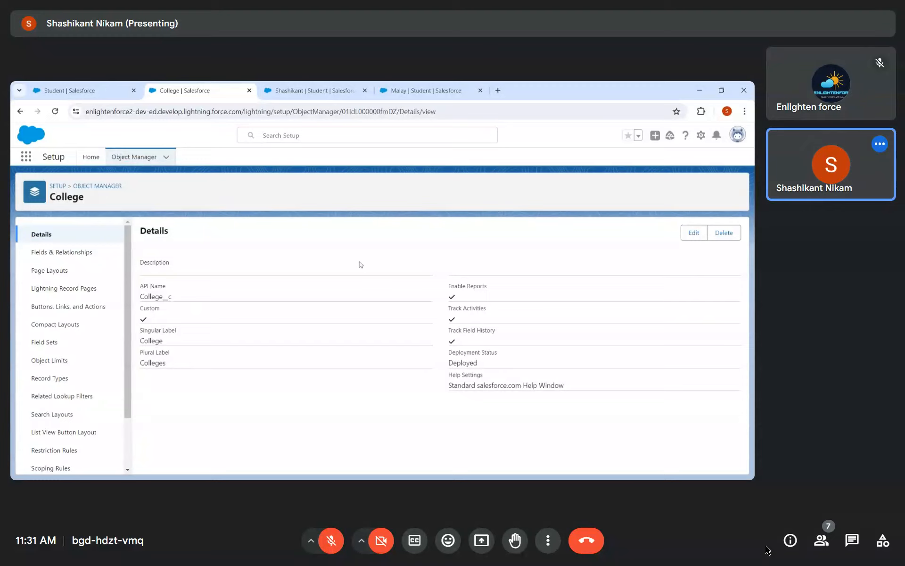
Step: Start a new custom field on the College object with the Text data type and continue to its details
left_click(79, 259)
left_click(535, 233)
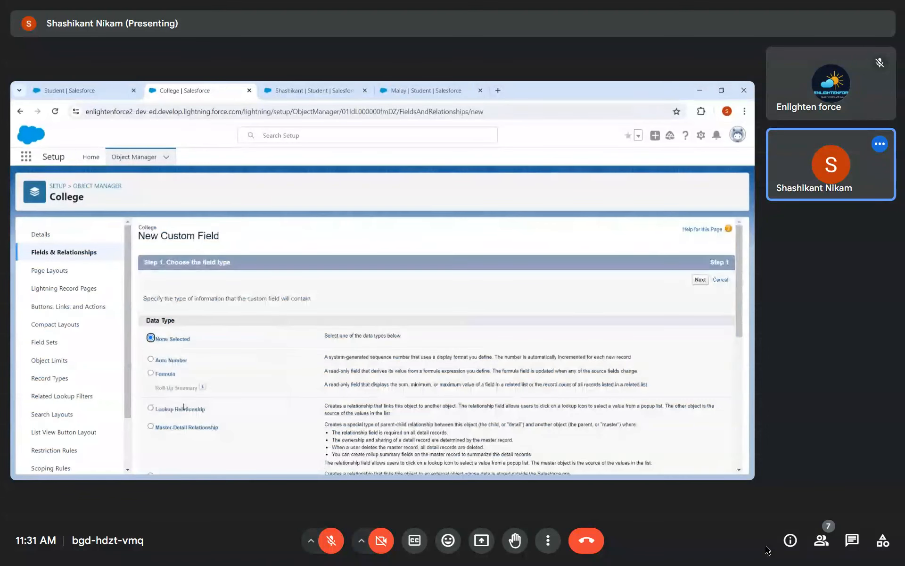
scroll(158, 441, "down", 5)
scroll(151, 419, "down", 2)
left_click(160, 357)
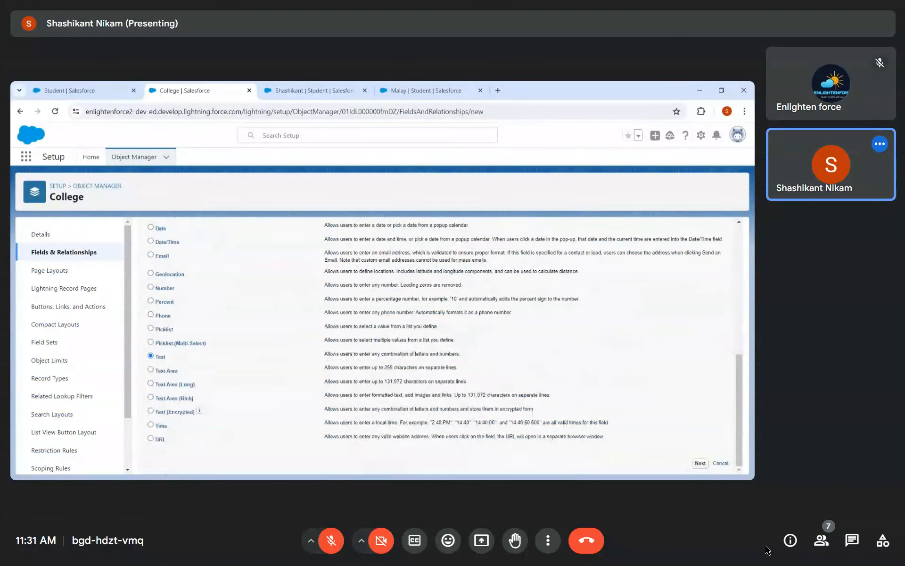
left_click(700, 463)
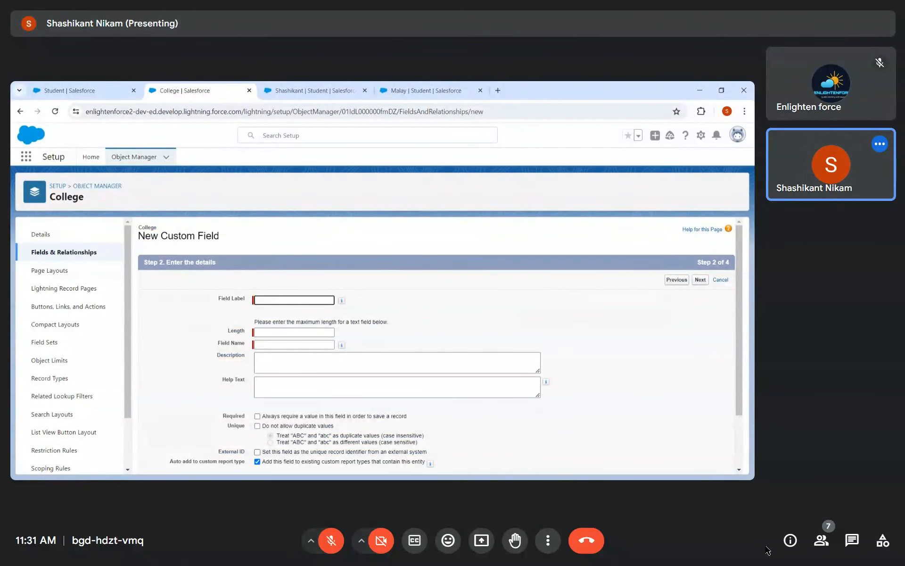
Step: Label the field Type with a length of 50 and save it with the default field-level security and College Layout
type("Type")
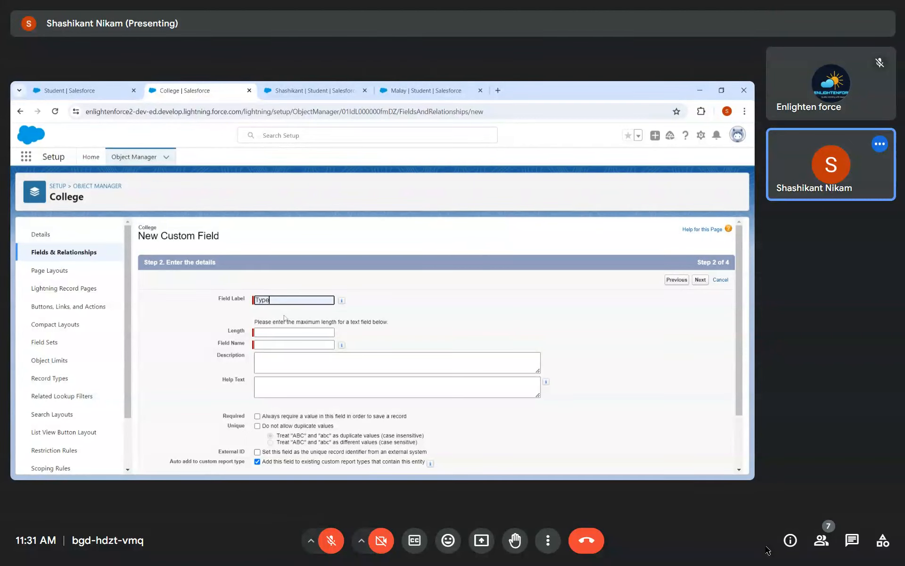
key("Tab")
type("50")
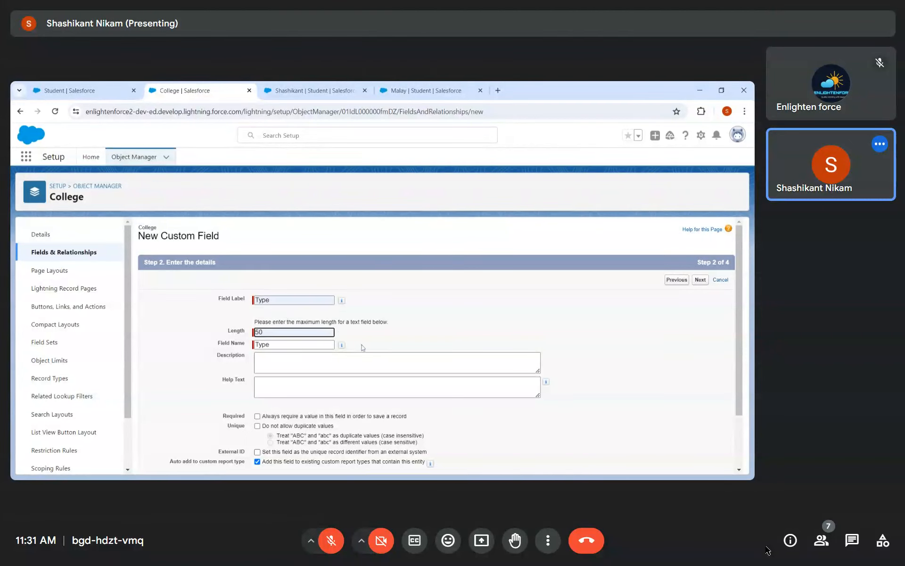
scroll(439, 344, "down", 3)
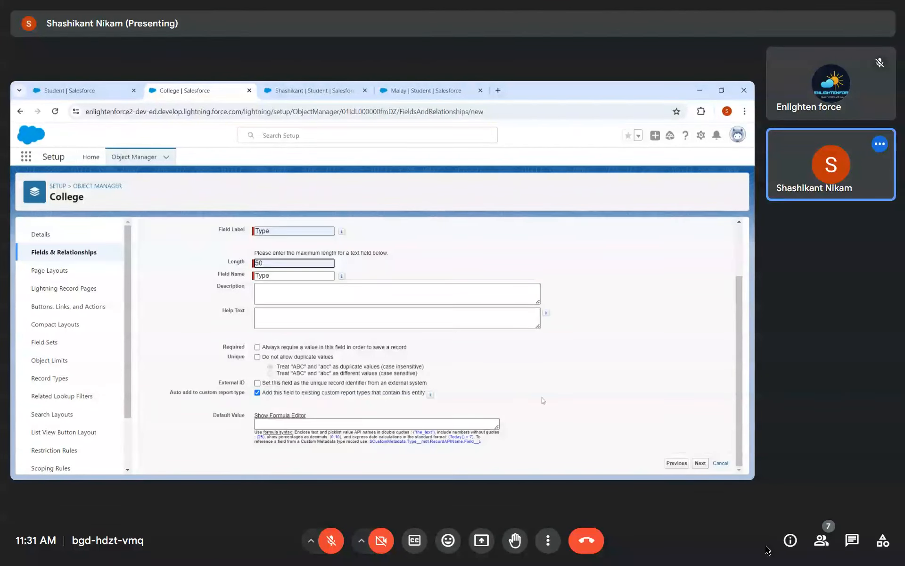
left_click(700, 463)
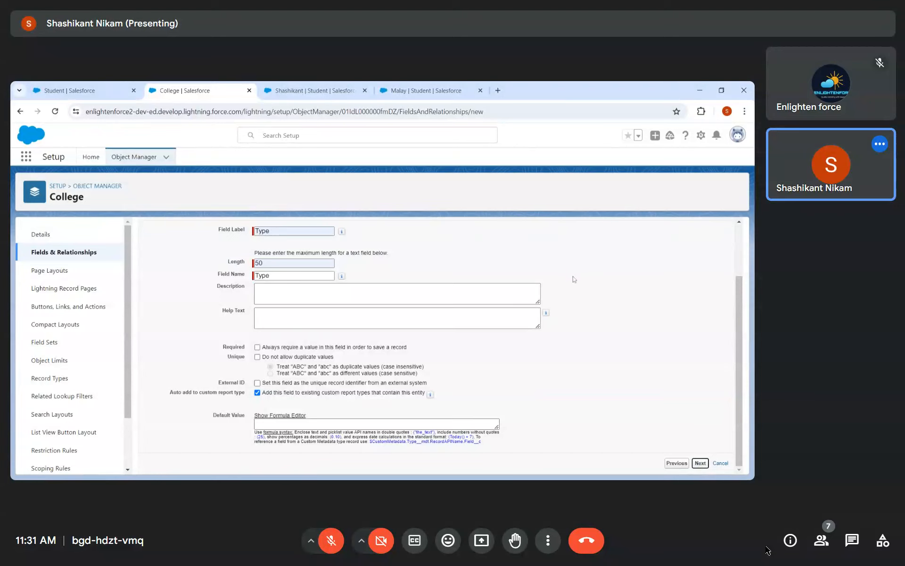
left_click(700, 279)
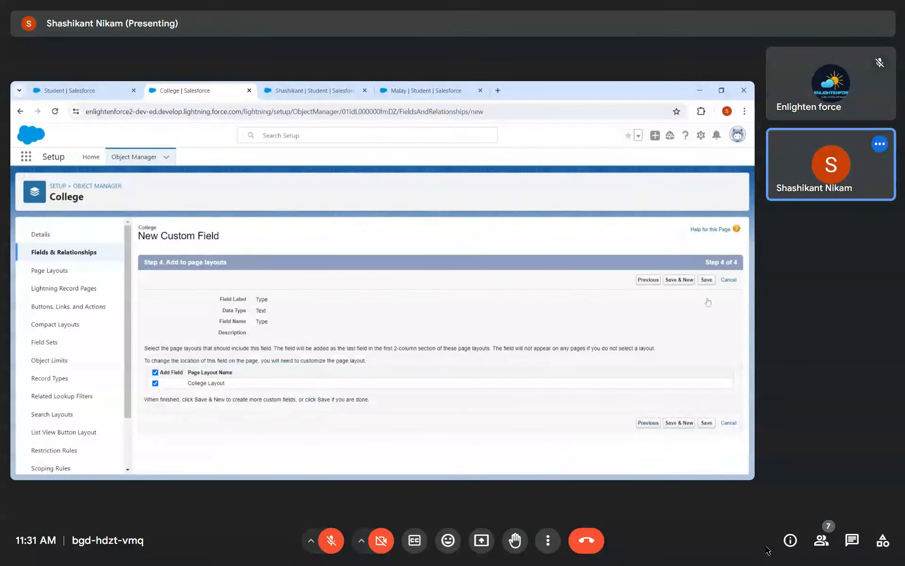
left_click(709, 280)
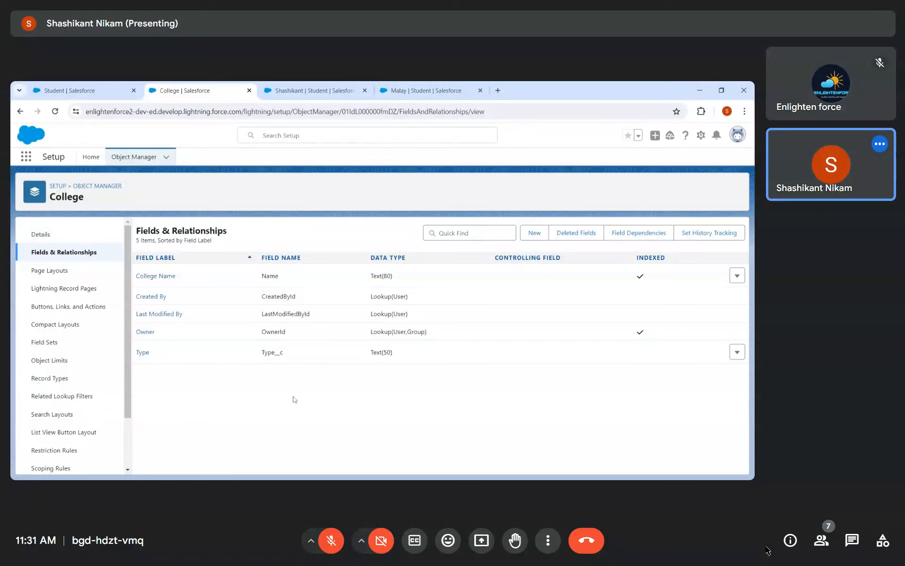
left_click(330, 90)
left_click(203, 91)
double_click(272, 352)
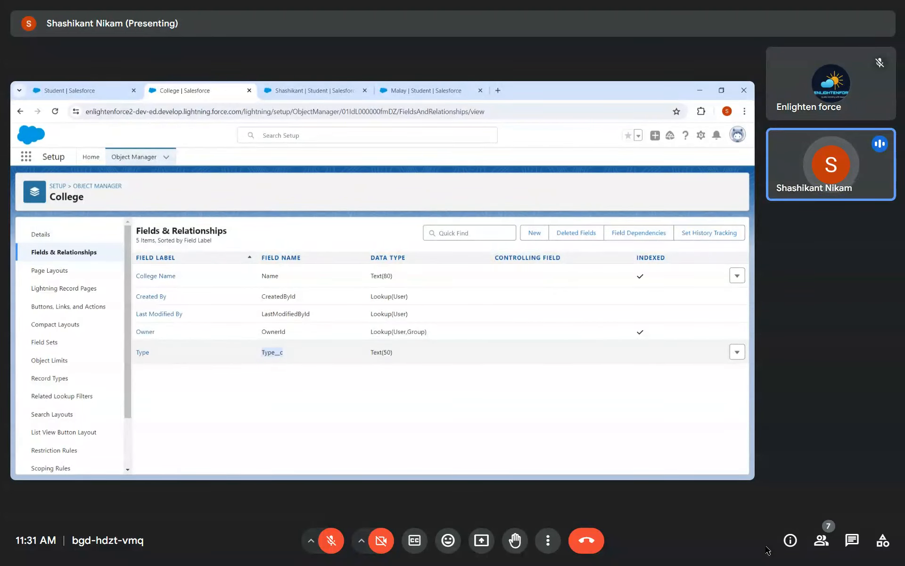
left_click(329, 382)
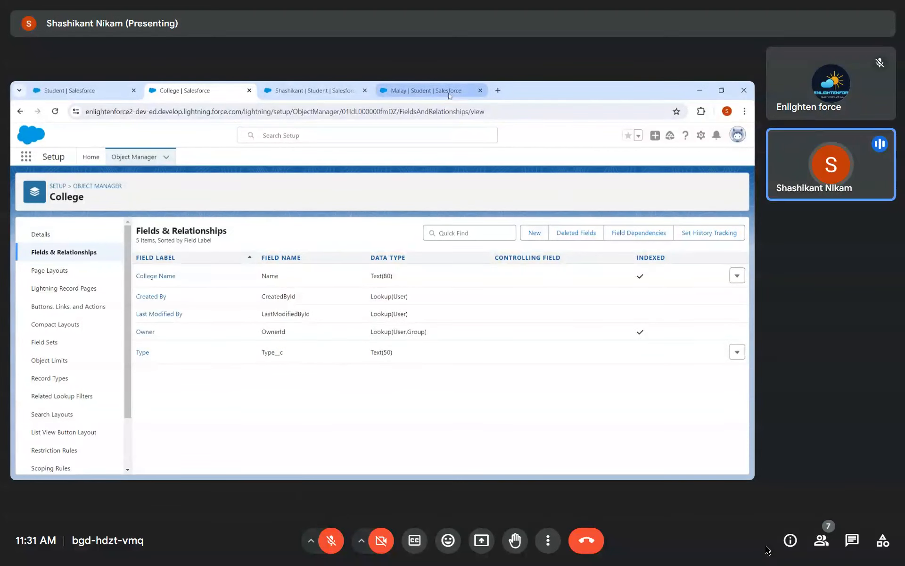
Step: Add Colleges to the TestApp1 navigation items and save the updated navigation bar
left_click(425, 90)
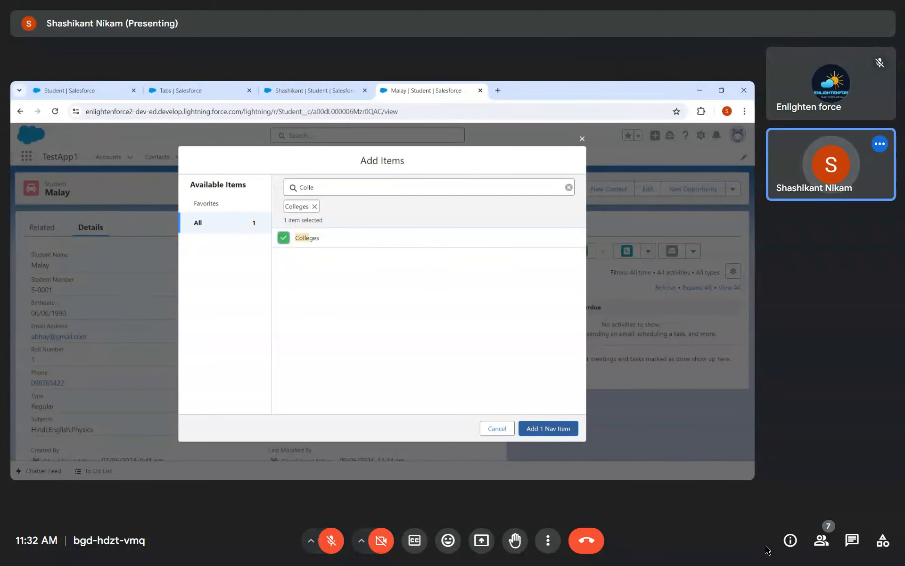
left_click(550, 428)
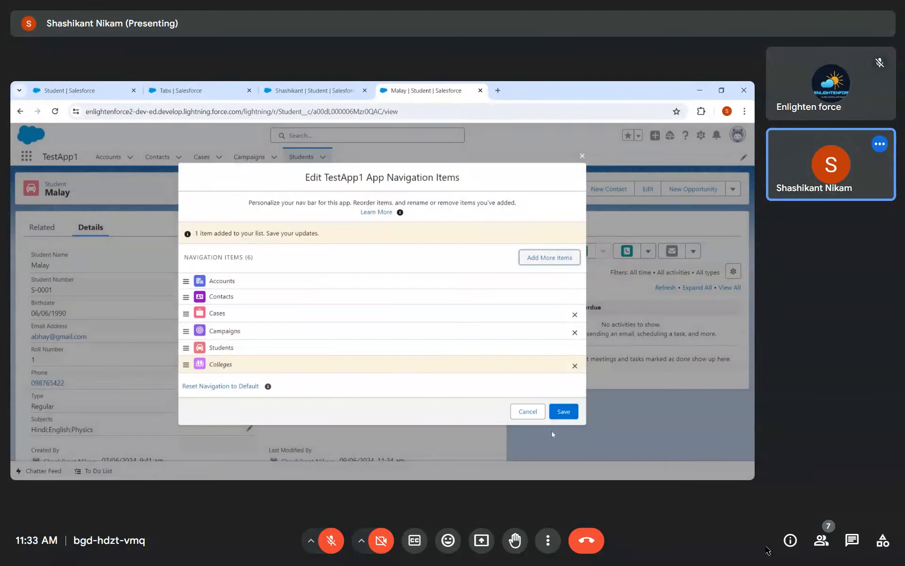
left_click(564, 412)
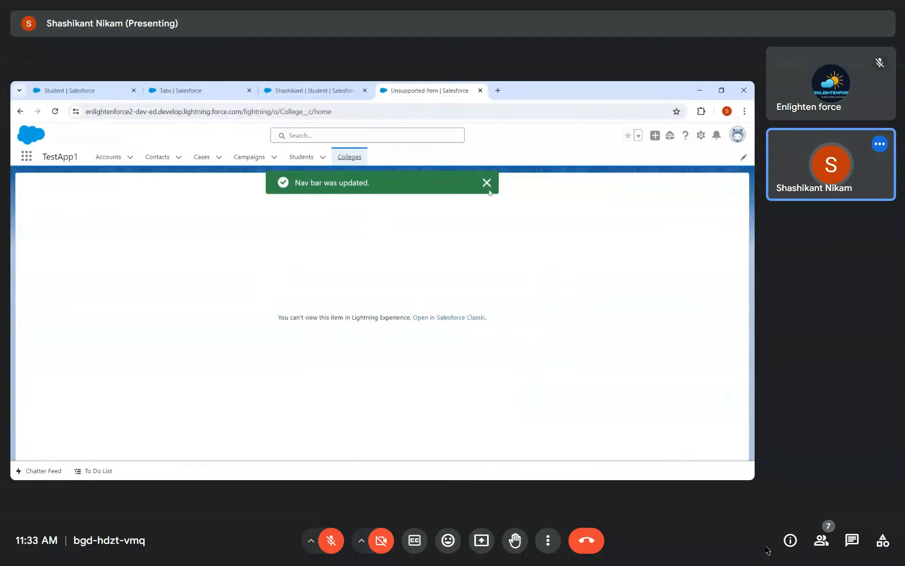
left_click(485, 183)
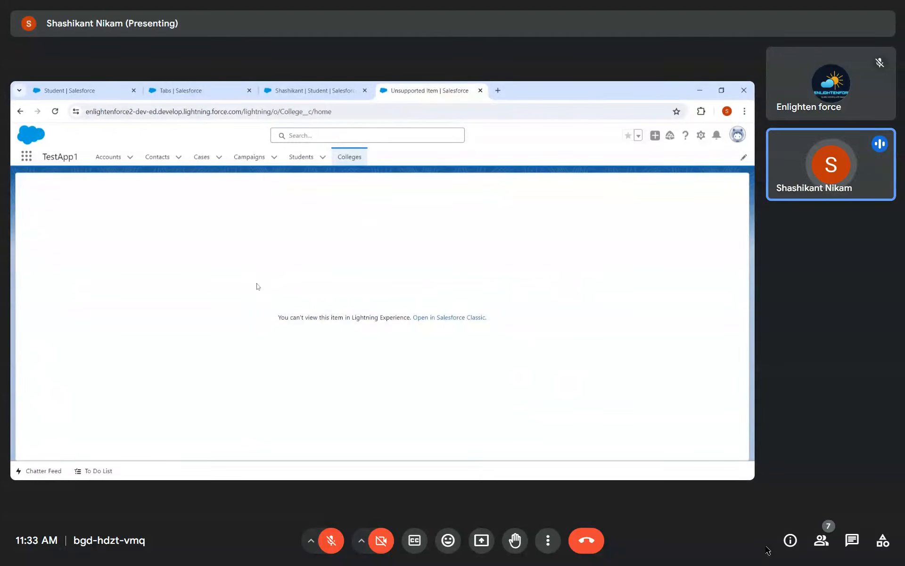
Step: Create a College record named MIT with the type Commerce and save it
left_click(431, 318)
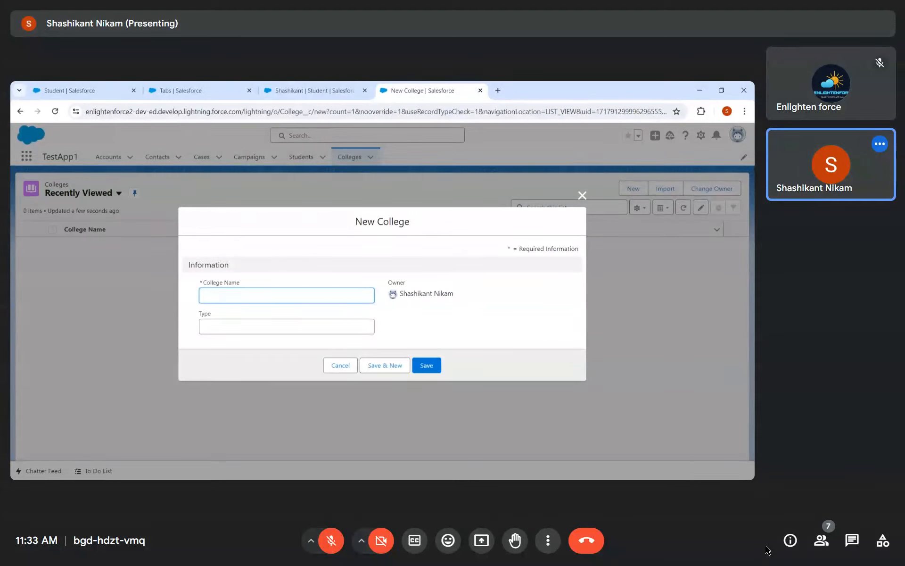
type("MIT")
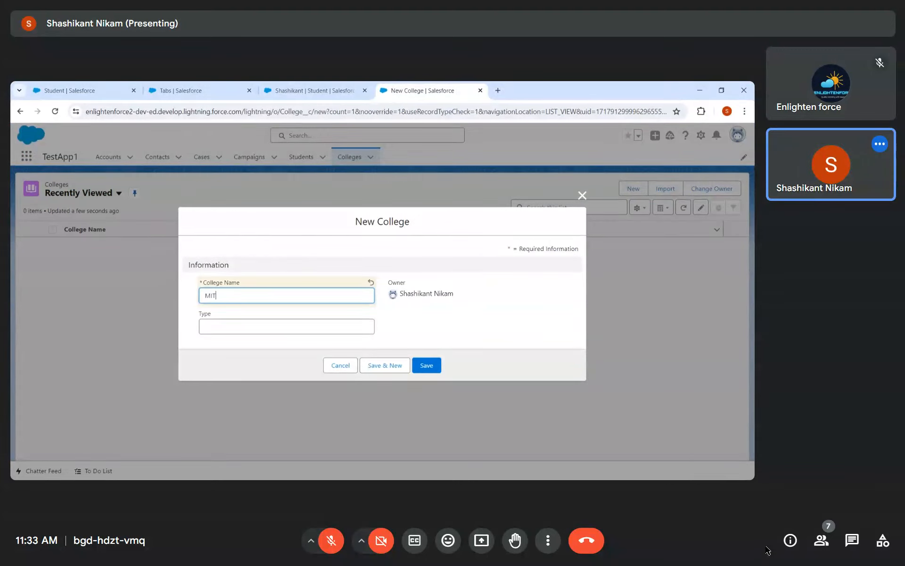
key("Tab")
type("Comm")
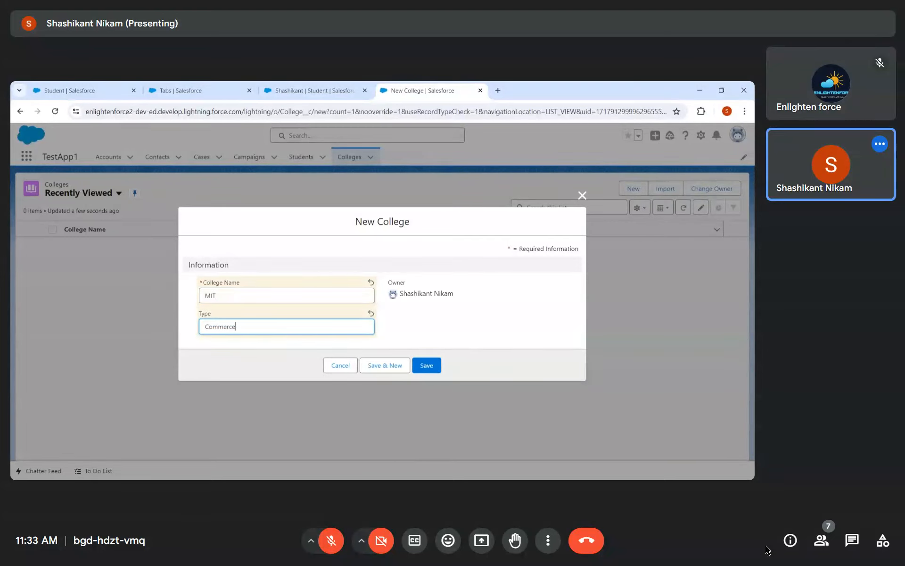
left_click(429, 368)
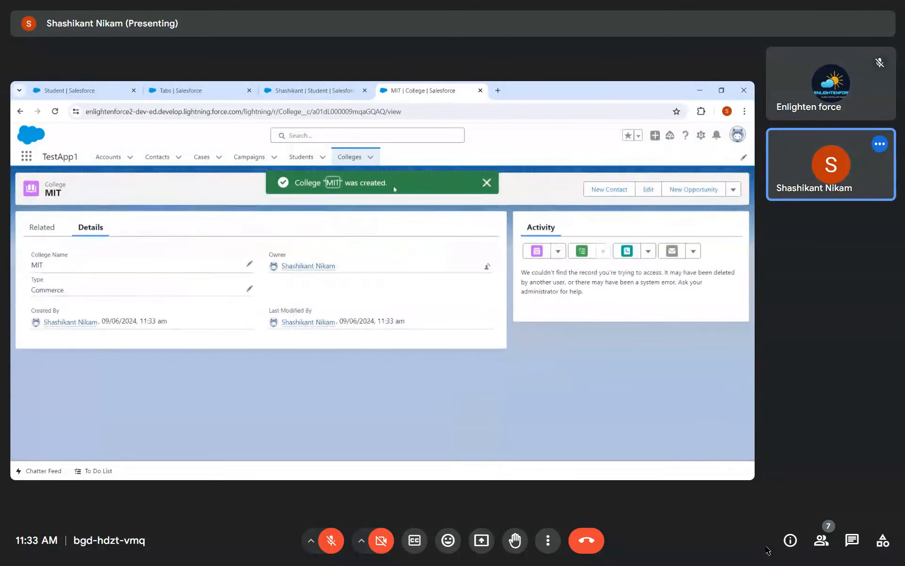
Step: Create another College record from the Colleges list, named AISSMS with the type Engineering, and save it
left_click(355, 158)
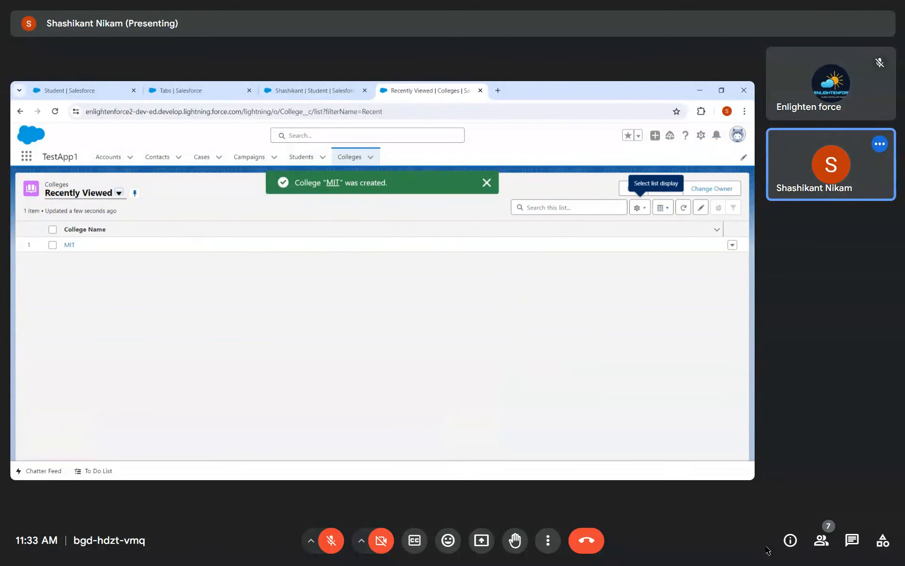
left_click(625, 189)
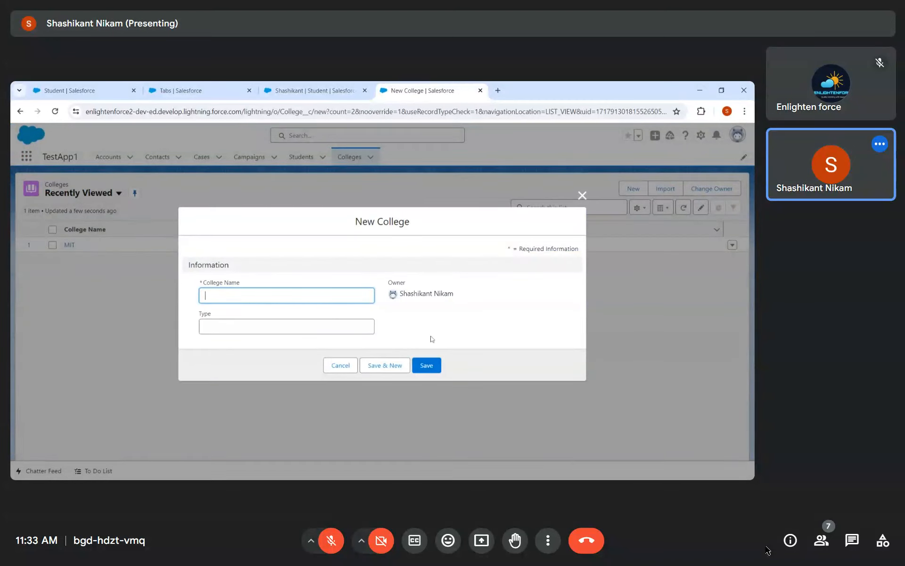
type("ASl")
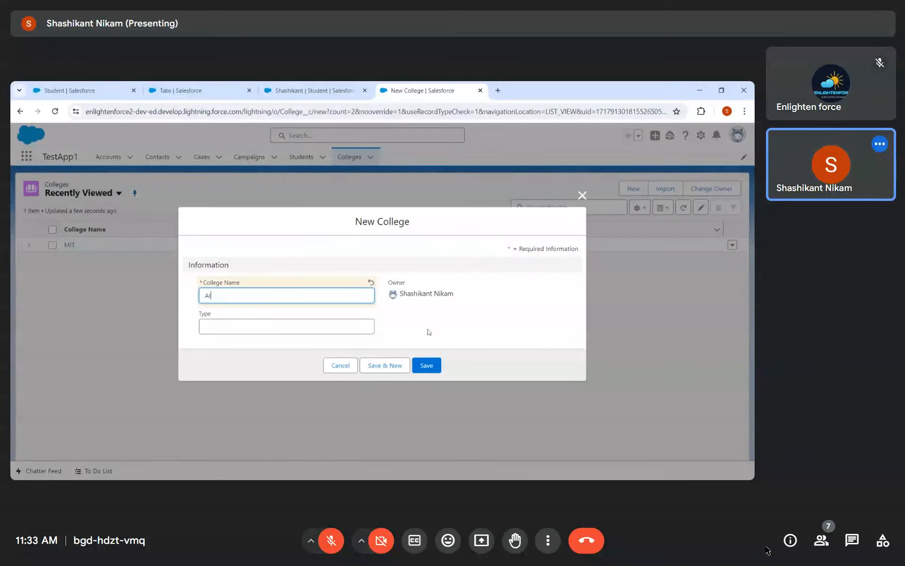
type("MS")
key("Tab")
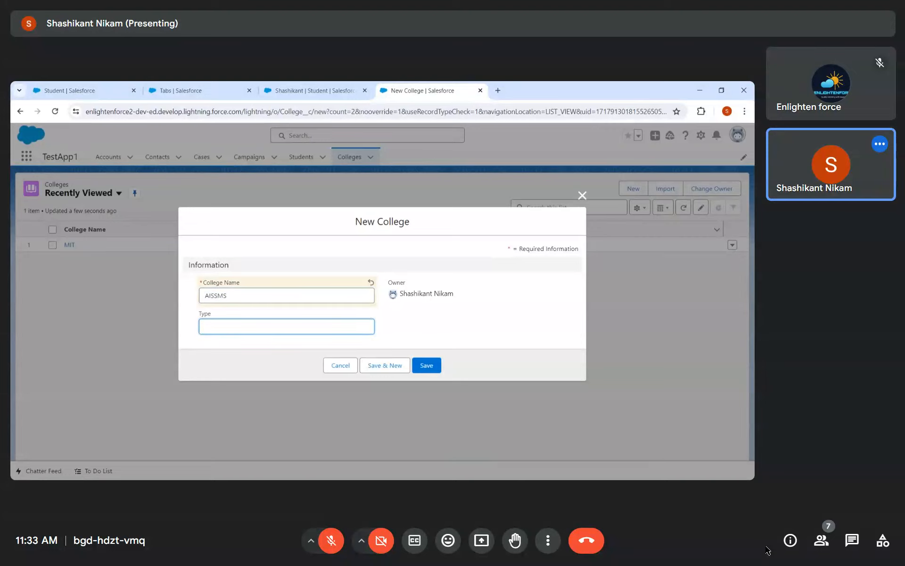
type("Engineering")
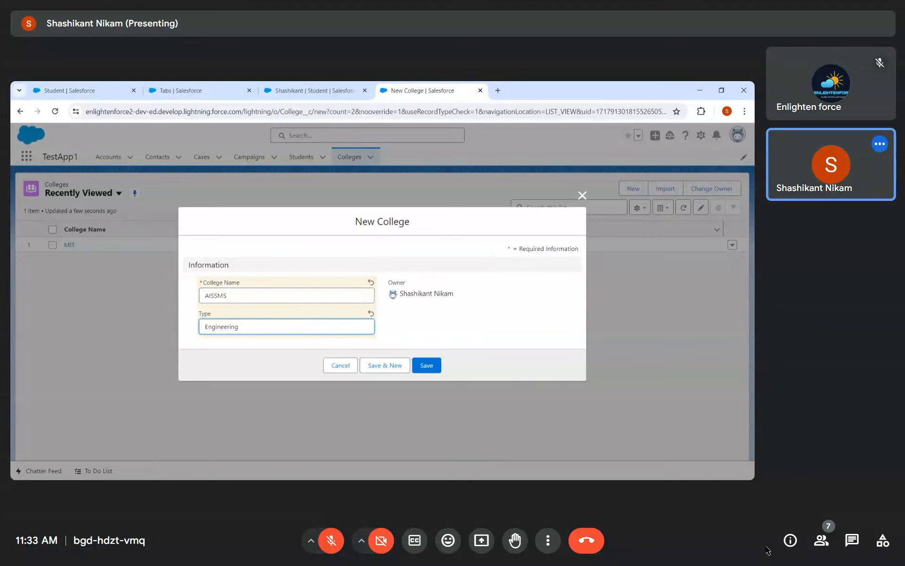
key("Return")
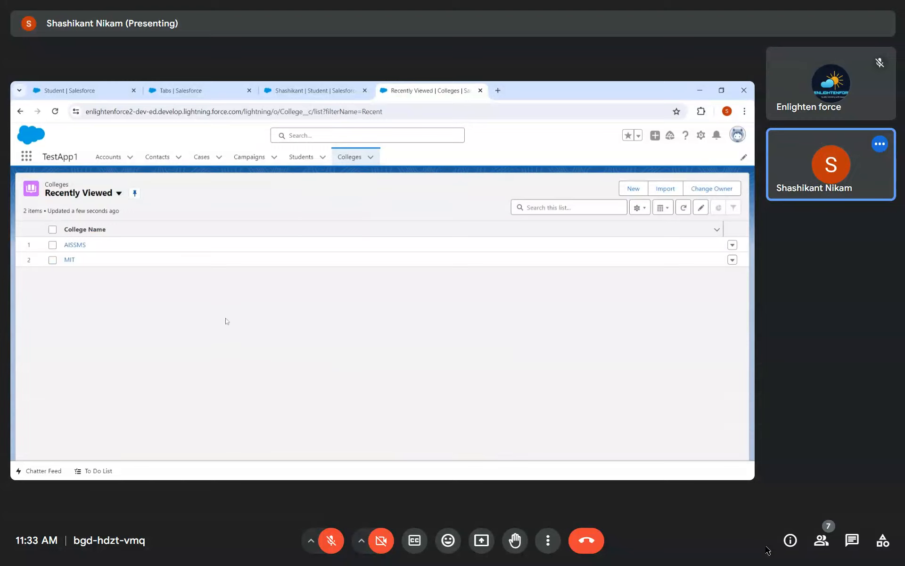
Step: Review the Students and Colleges lists and the AISSMS record's details and related lists, ending on the Students list
left_click(301, 157)
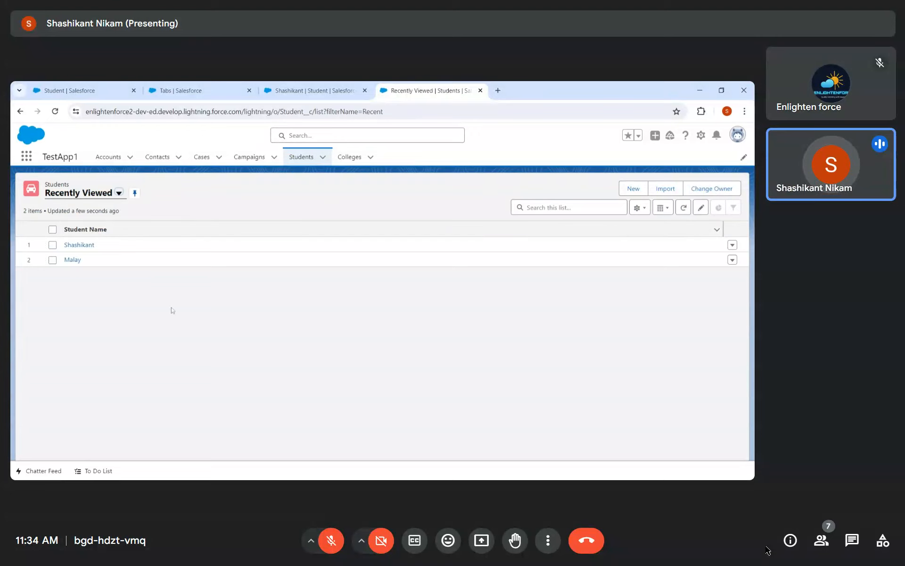
left_click(352, 158)
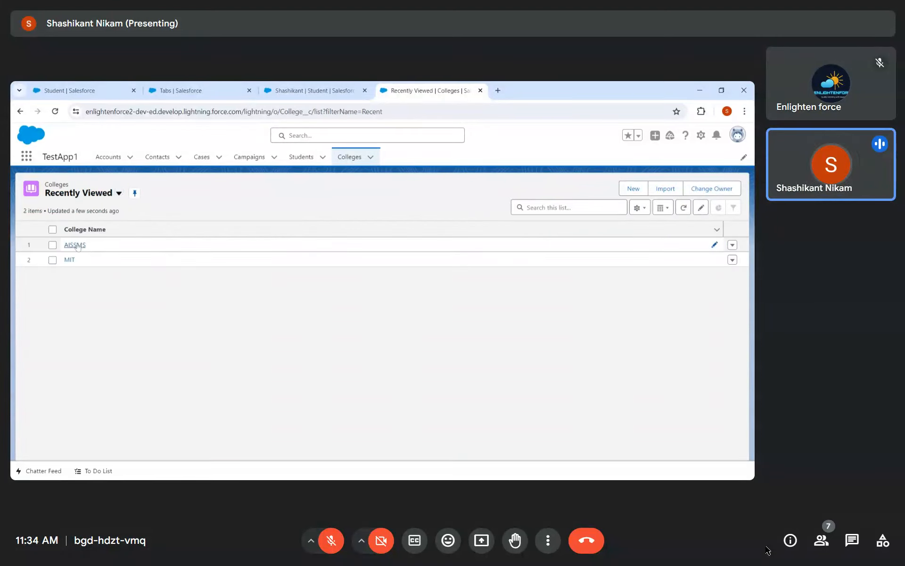
left_click(75, 244)
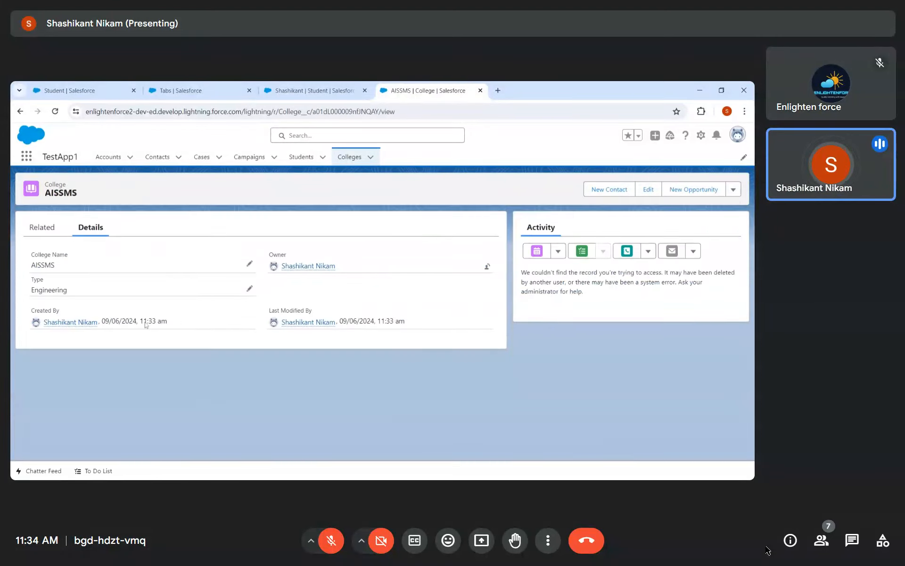
left_click(42, 227)
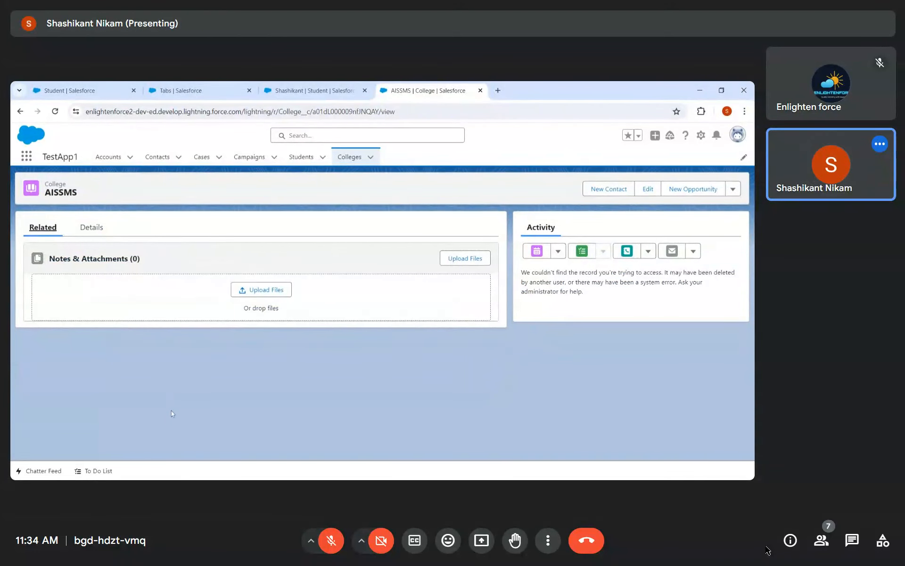
left_click(90, 234)
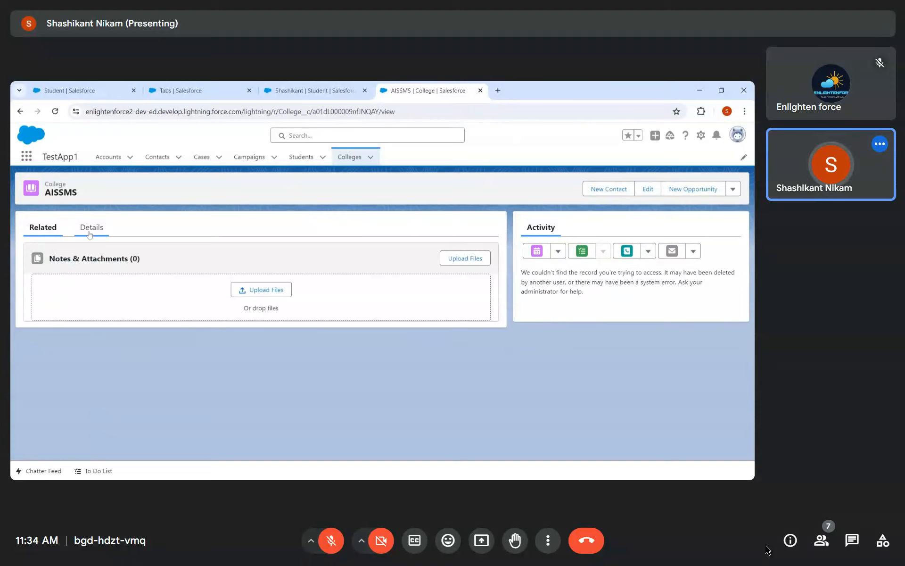
left_click(309, 161)
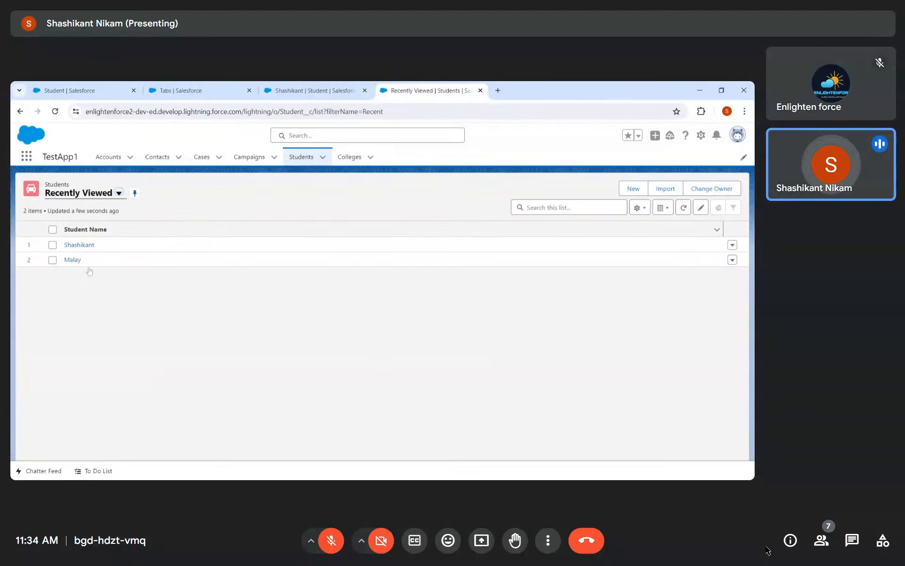
Step: Open the first student's record and examine its details alongside the explanation of master-detail relationship limits on the Student object
left_click(79, 244)
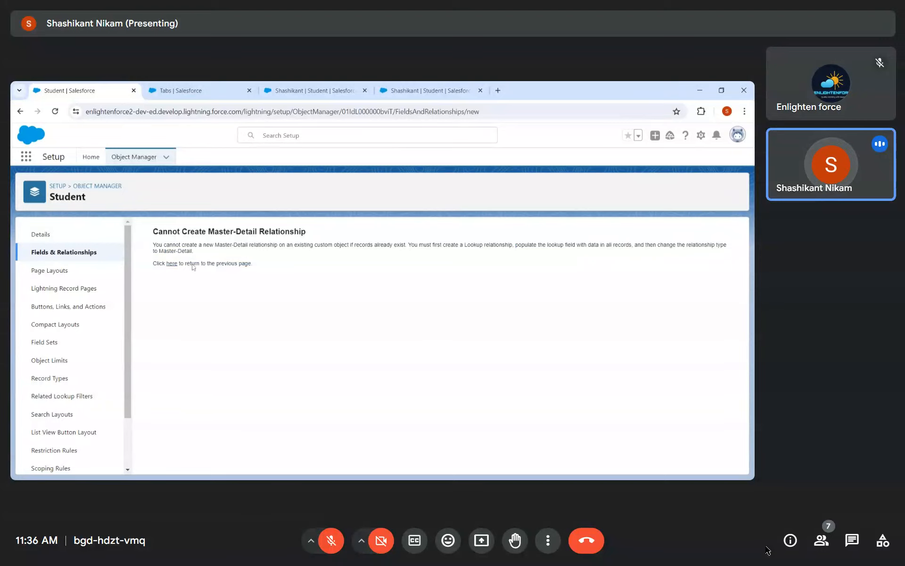
triple_click(171, 249)
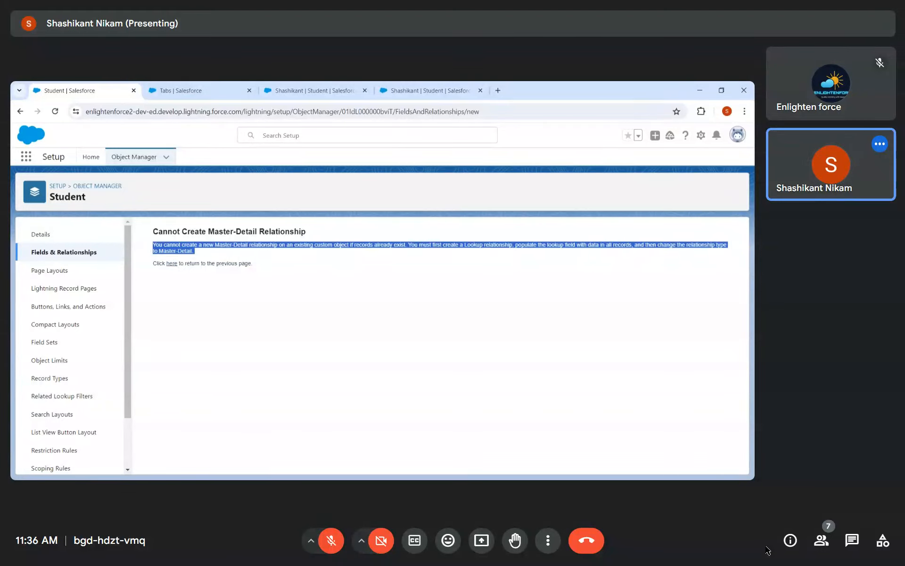
left_click(233, 341)
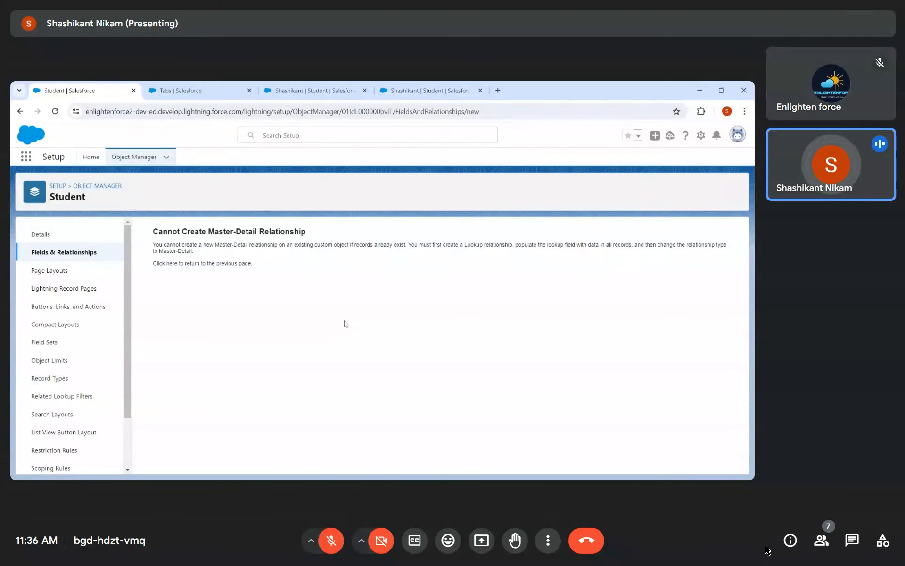
left_click(311, 90)
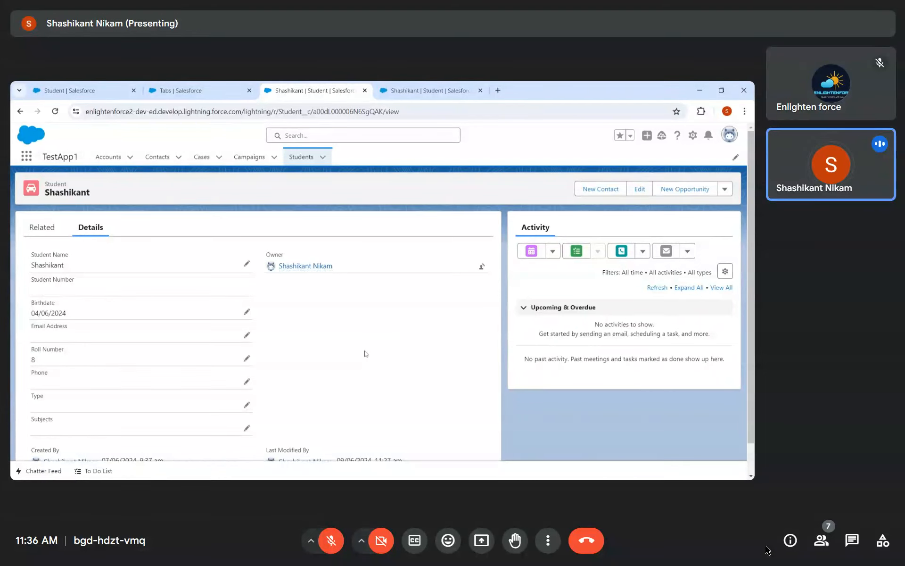
left_click(76, 90)
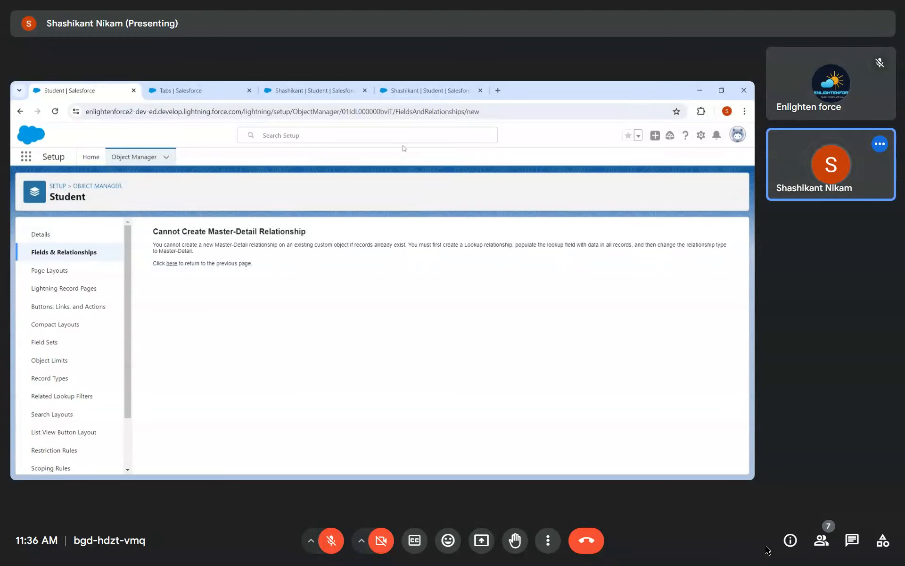
left_click(198, 90)
left_click(324, 87)
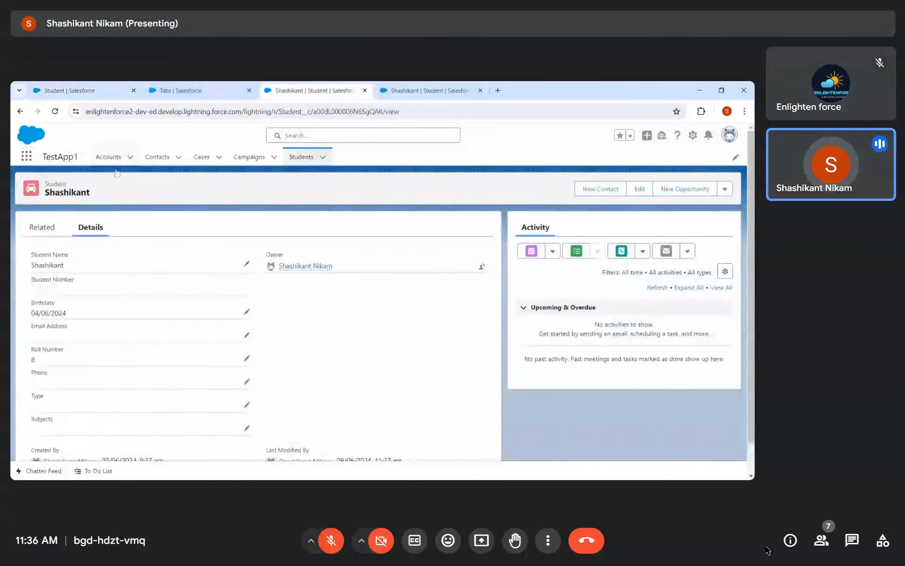
left_click(425, 91)
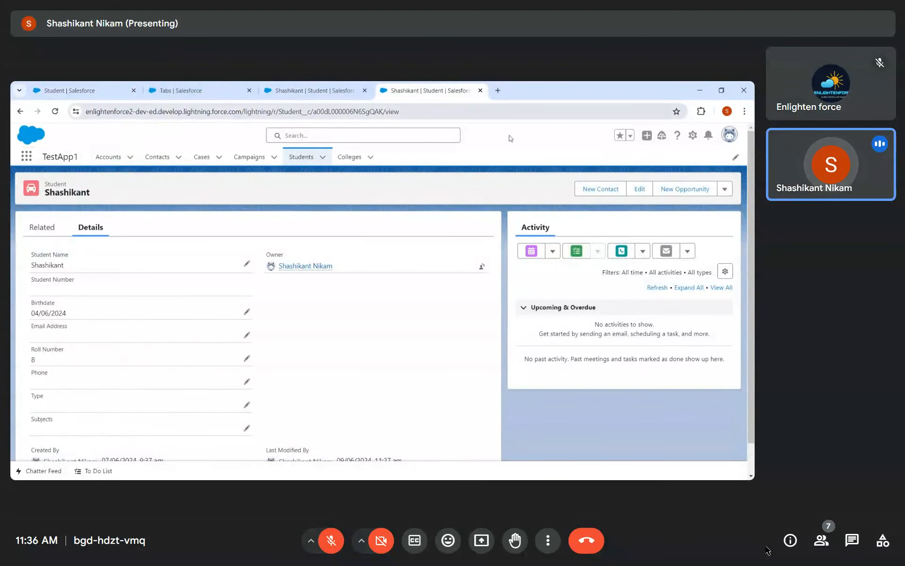
left_click(312, 90)
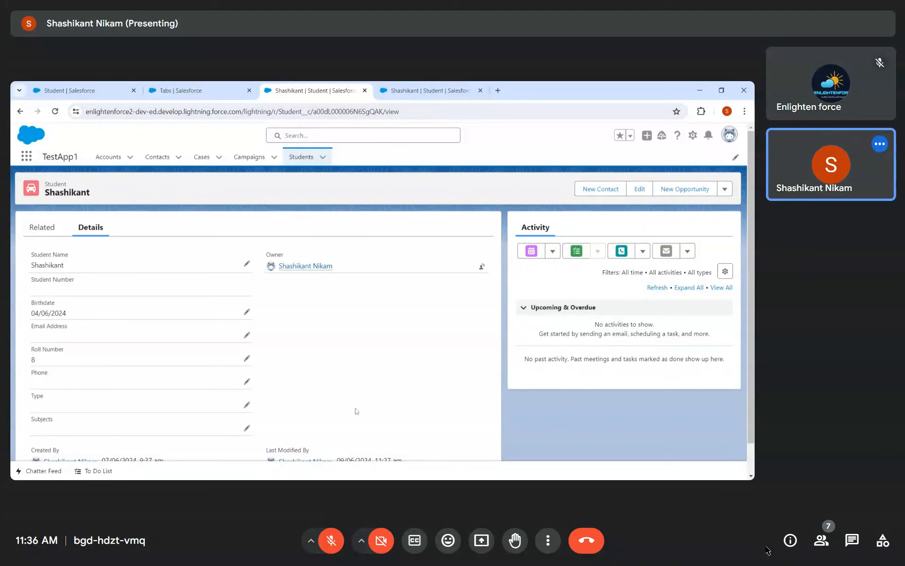
left_click(75, 90)
Step: Return to the Student object's Fields & Relationships list, review its fields, and reload the student's record to check its details
left_click(172, 264)
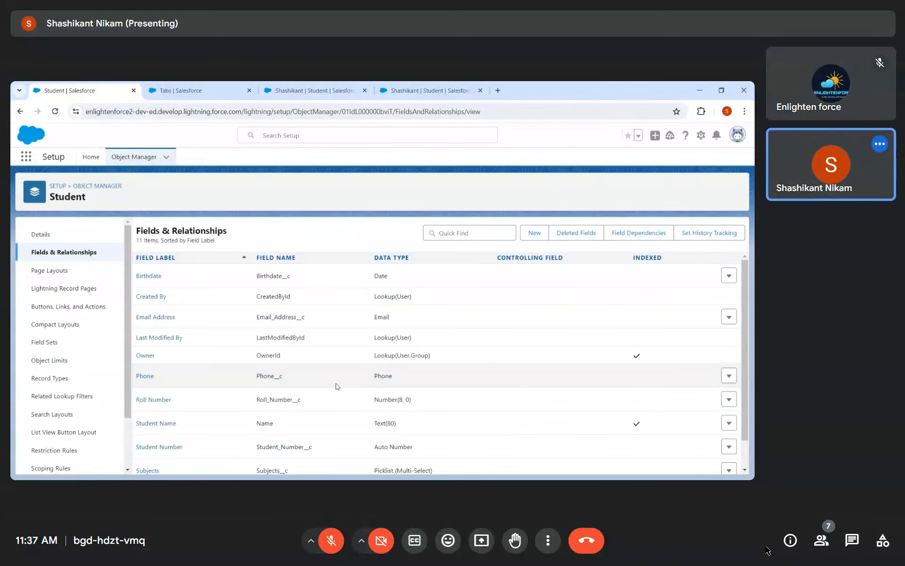
scroll(337, 384, "down", 1)
scroll(302, 323, "up", 1)
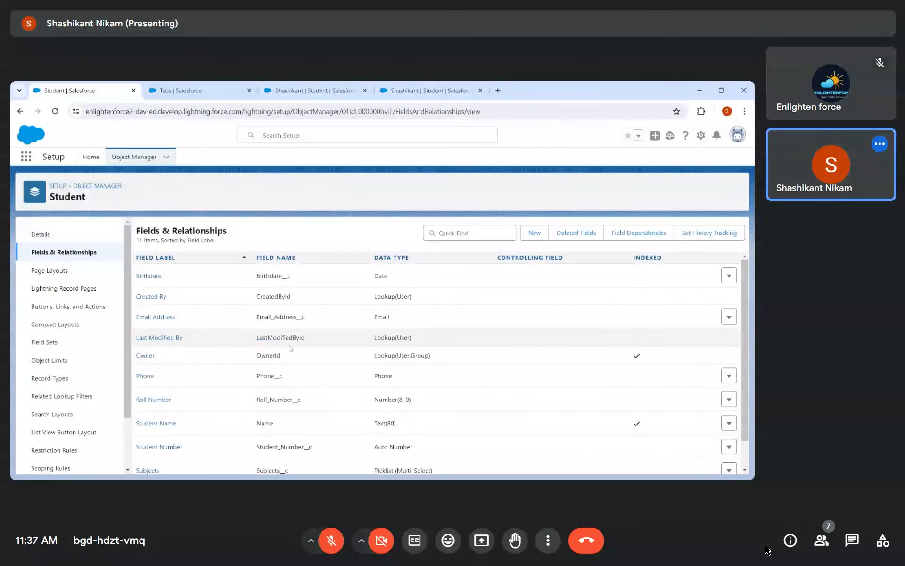
scroll(208, 349, "down", 1)
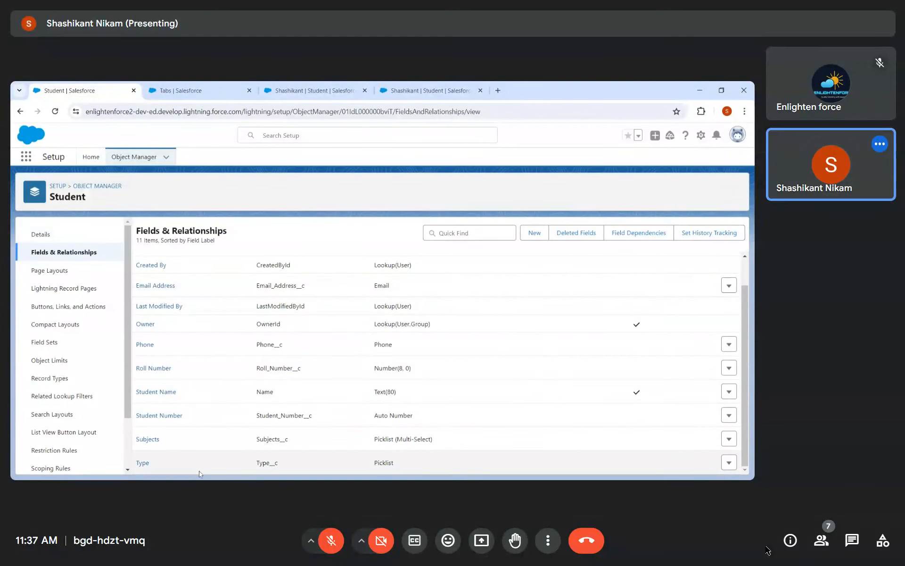
left_click(379, 86)
left_click(346, 86)
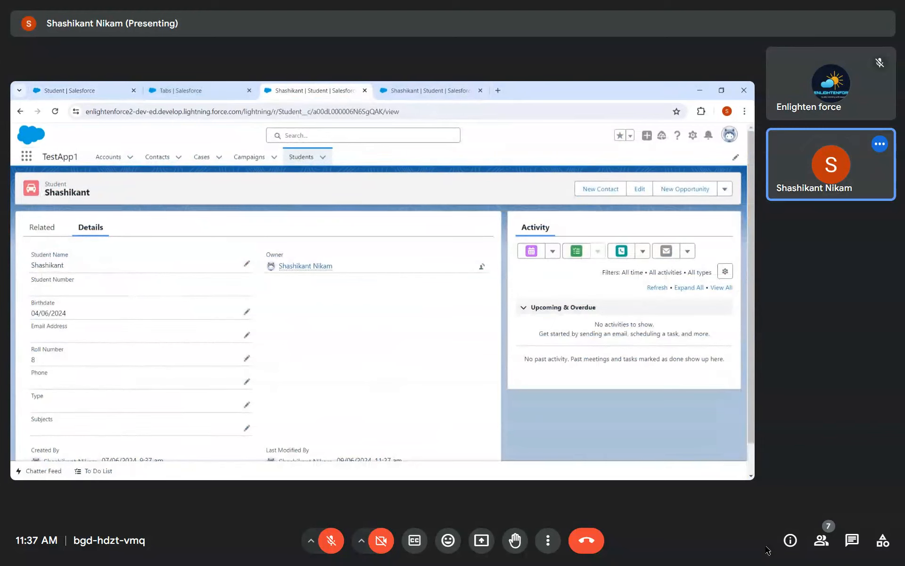
left_click(55, 112)
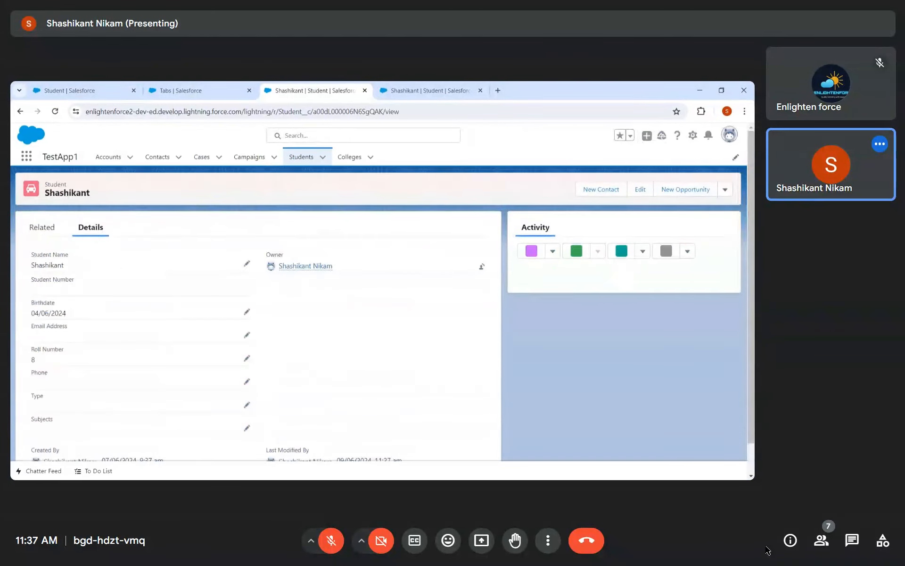
scroll(424, 356, "down", 1)
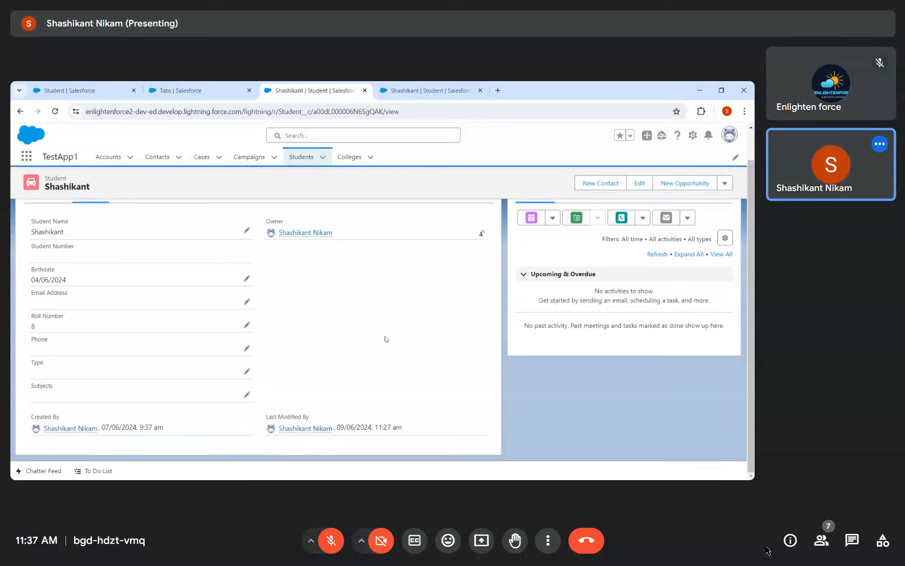
Step: Start a new custom field on the Student object as a Lookup Relationship related to College
key("ctrl+shift+Tab")
key("ctrl+shift+Tab")
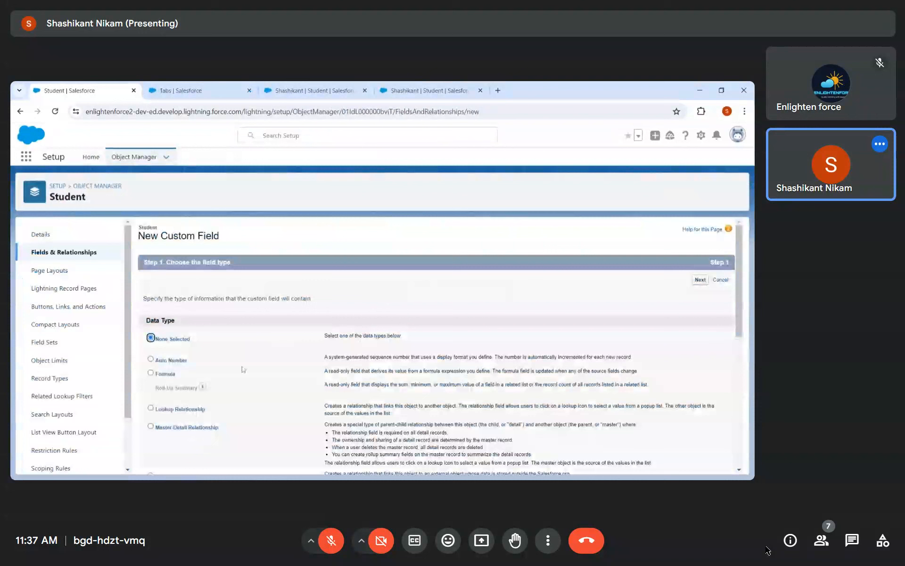
left_click(164, 409)
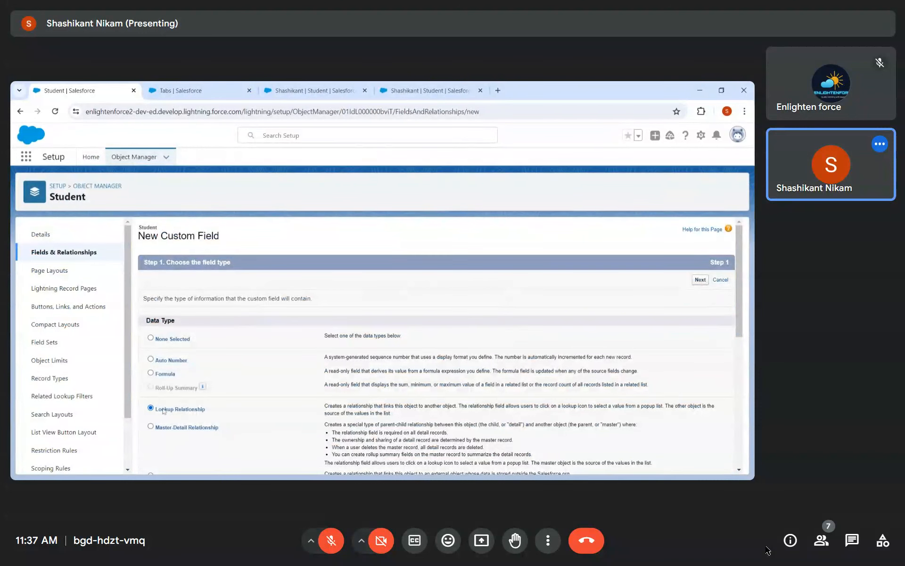
left_click(701, 281)
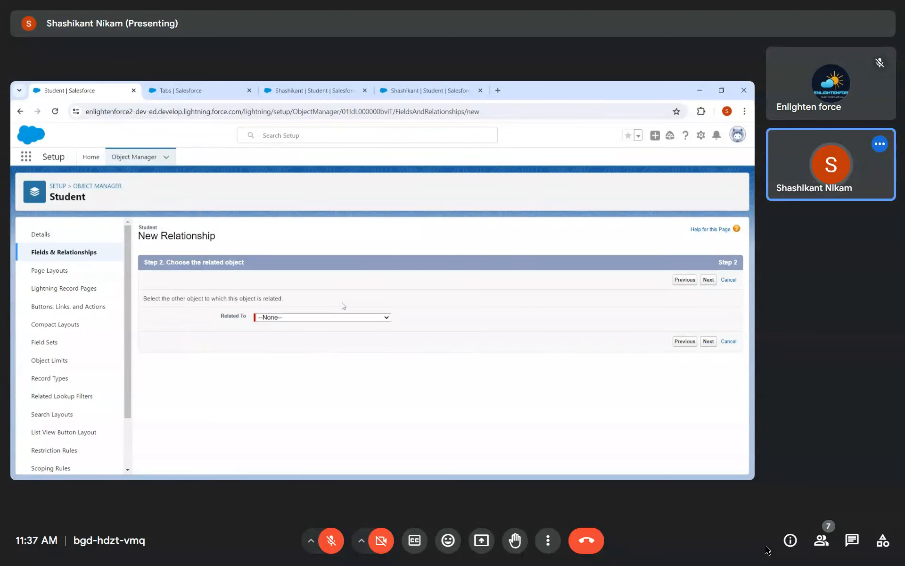
left_click(344, 306)
left_click(709, 280)
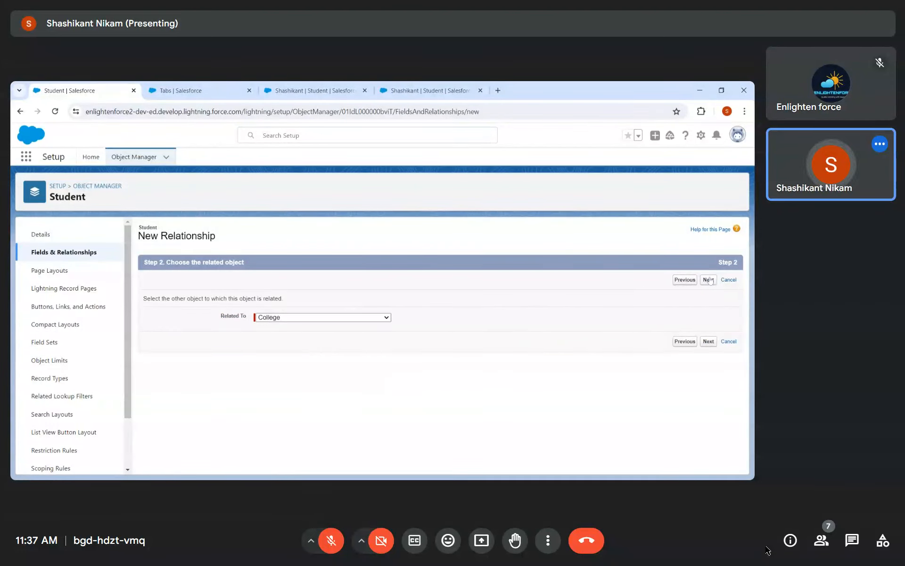
Step: Label and name the lookup field College, include it on Student Layout with a Students related list on College Layout, and save it
double_click(273, 300)
key("Tab")
key("Tab")
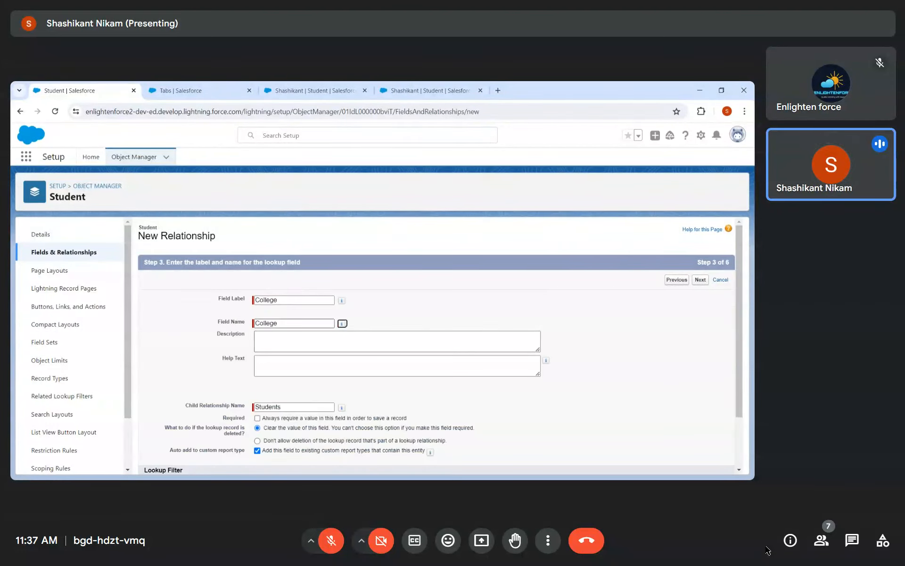
scroll(649, 450, "down", 3)
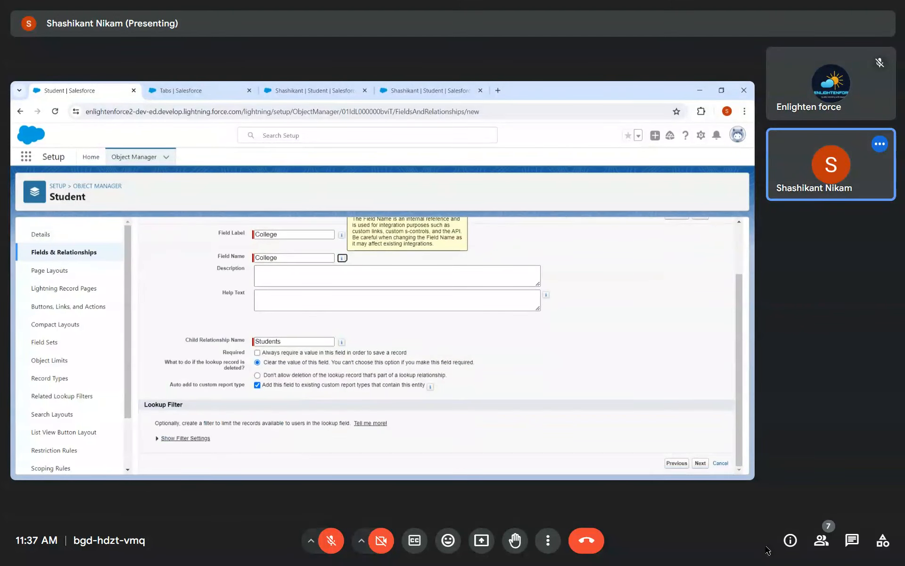
left_click(700, 463)
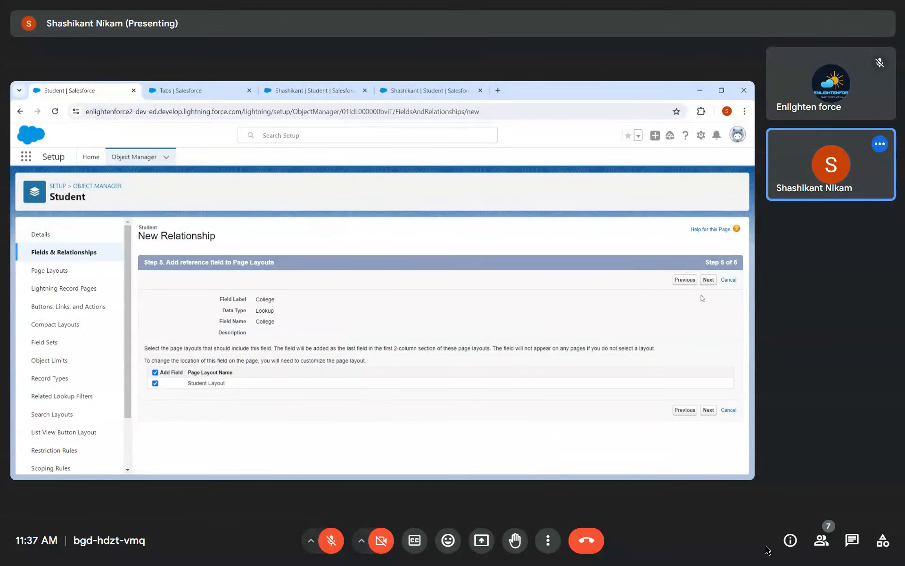
left_click(709, 281)
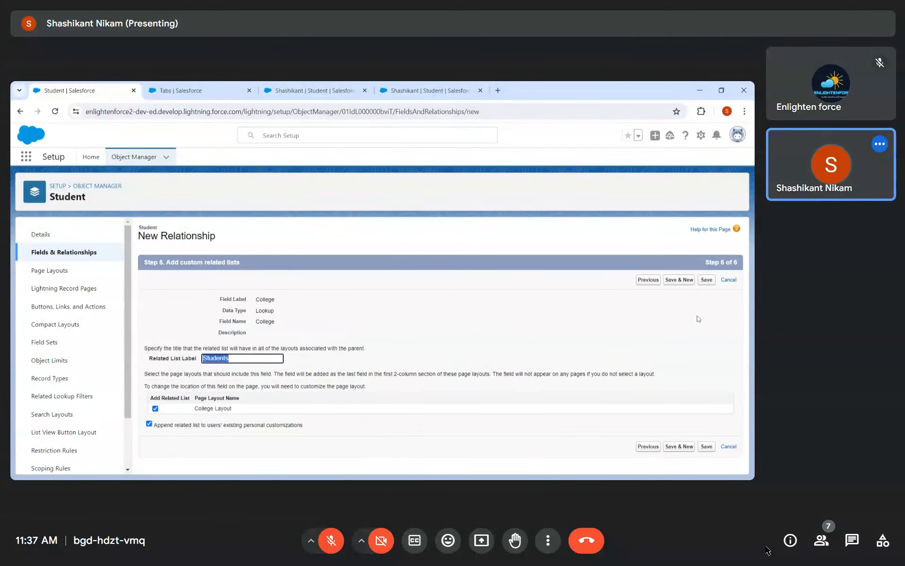
left_click(706, 280)
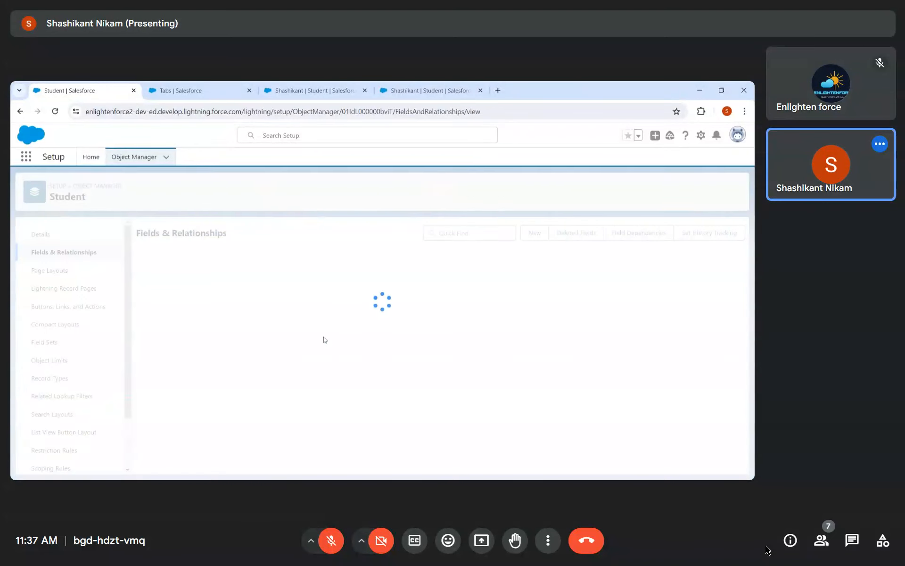
Step: Review the new College field's API name and lookup data type in the Student object's field list
scroll(297, 378, "down", 2)
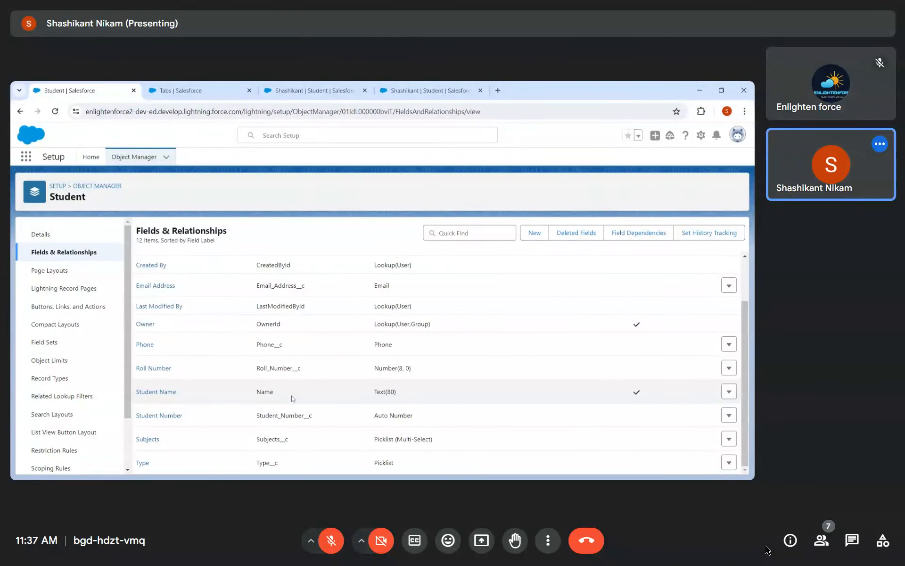
scroll(292, 399, "up", 2)
scroll(309, 392, "down", 2)
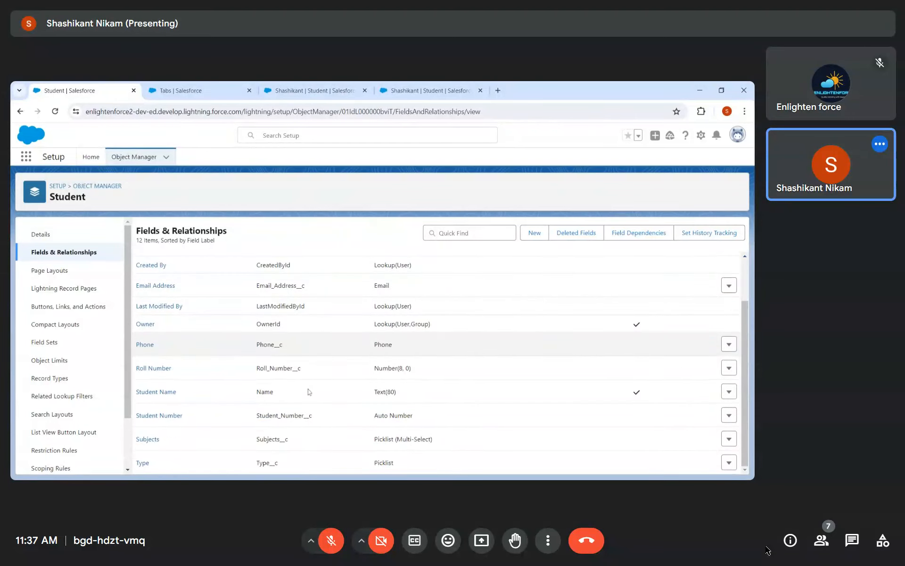
scroll(177, 443, "up", 2)
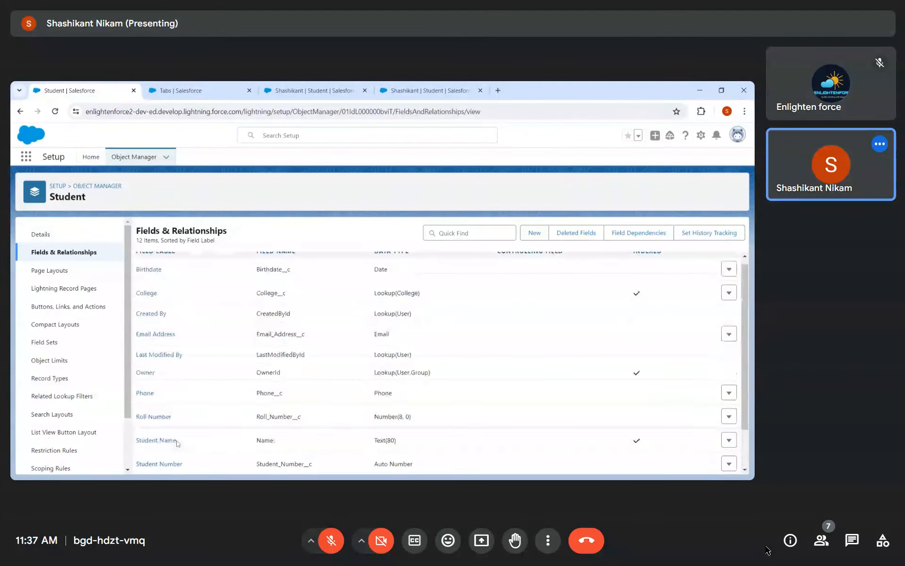
double_click(272, 293)
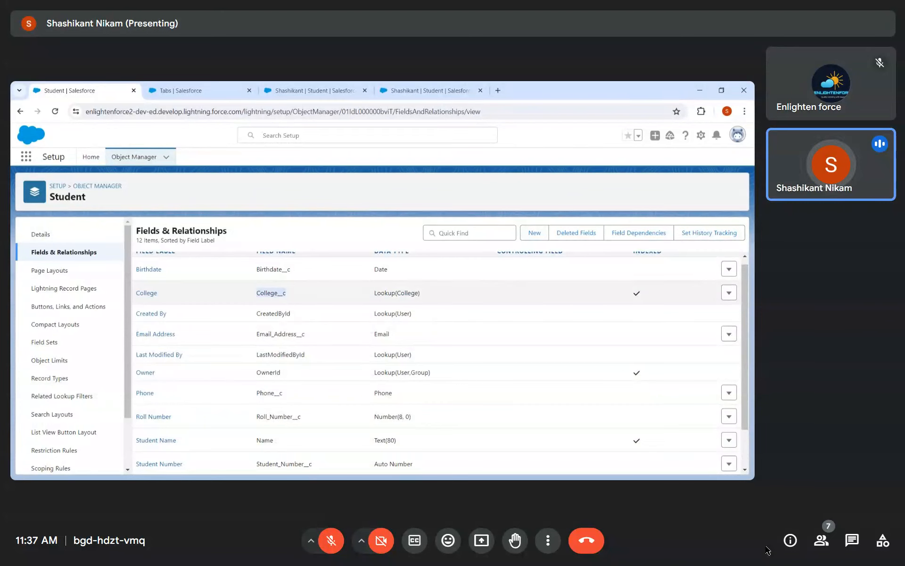
double_click(384, 293)
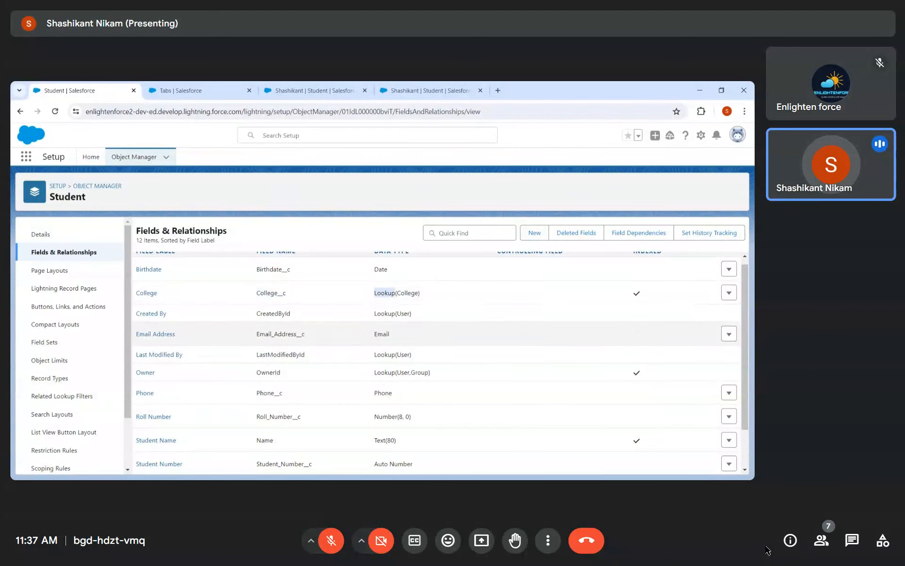
double_click(407, 293)
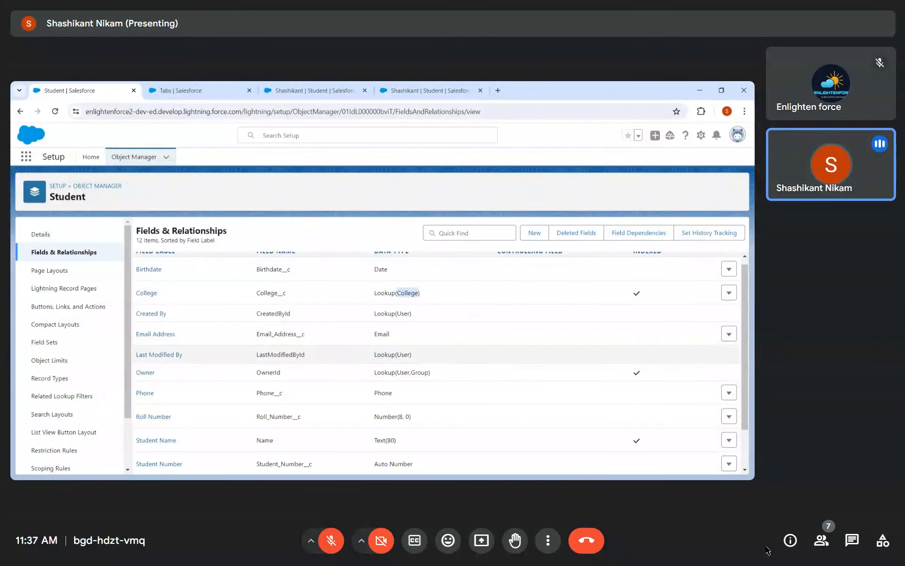
Step: Reload the student's record, set its College lookup to MIT, and save the record
left_click(311, 90)
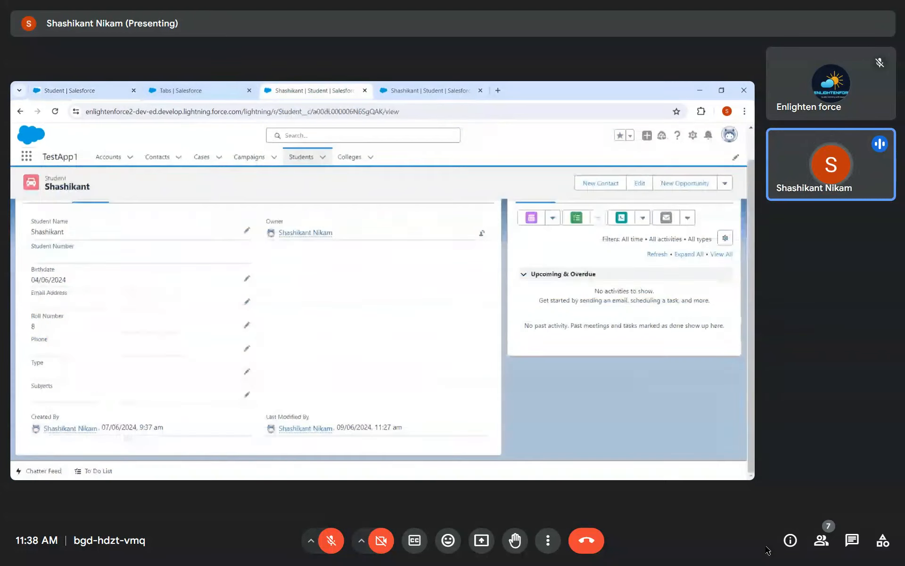
left_click(55, 111)
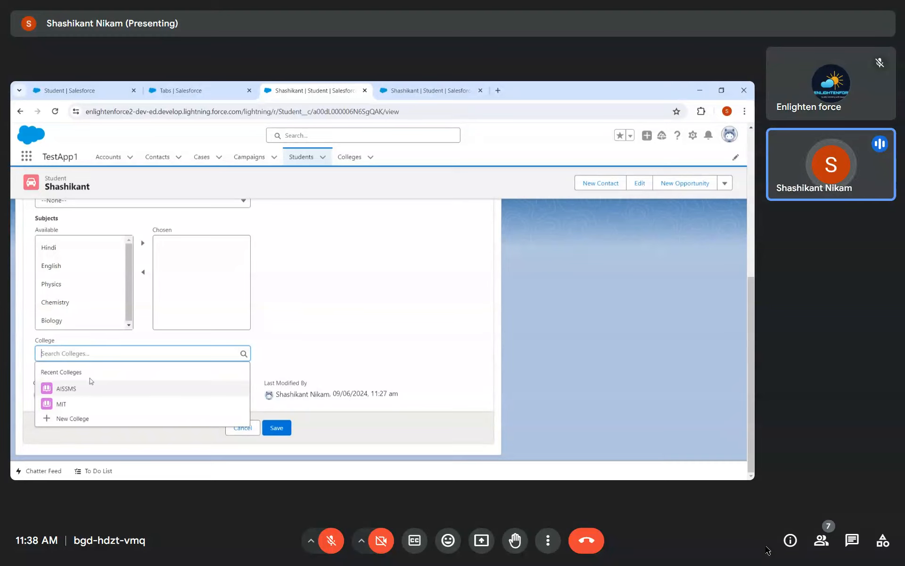
left_click(88, 407)
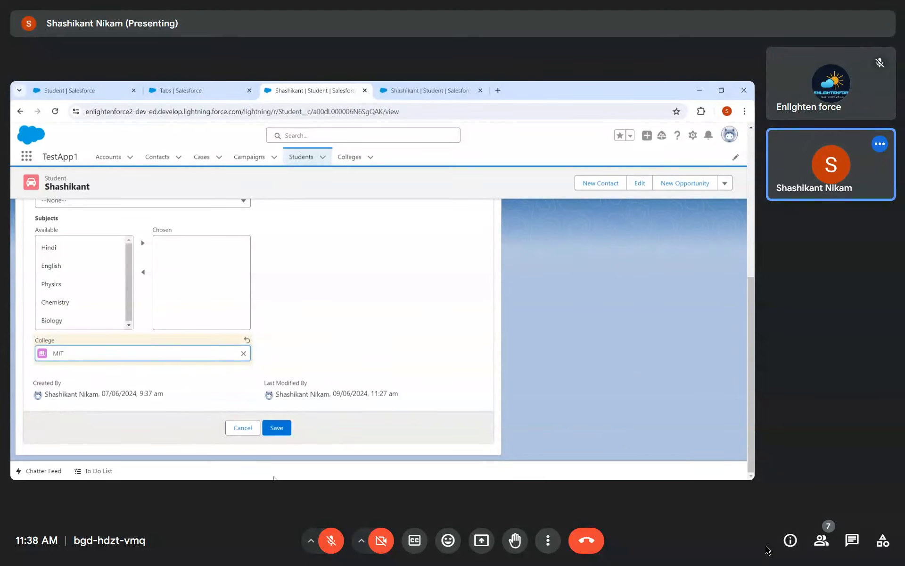
left_click(280, 433)
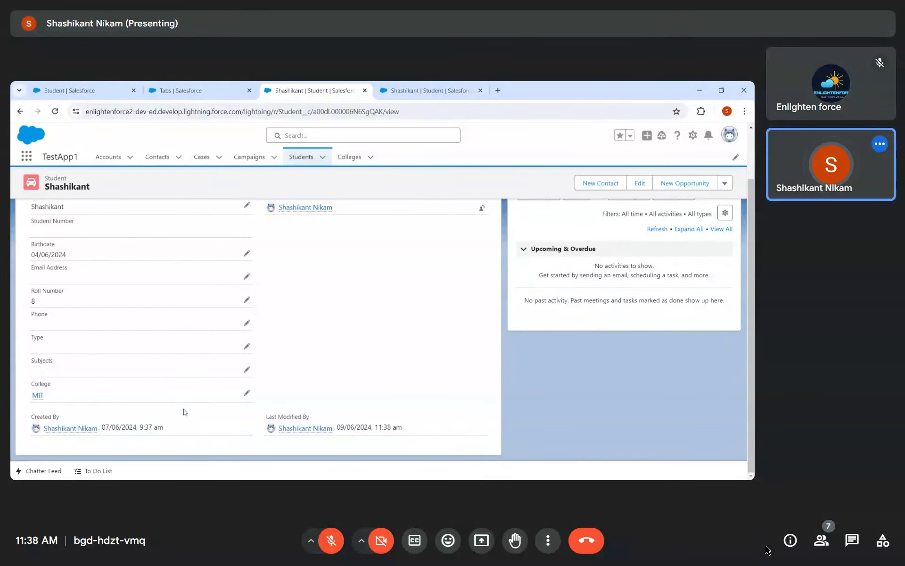
Step: Open the MIT record from the Colleges list in the other browser tab
left_click(433, 85)
left_click(350, 157)
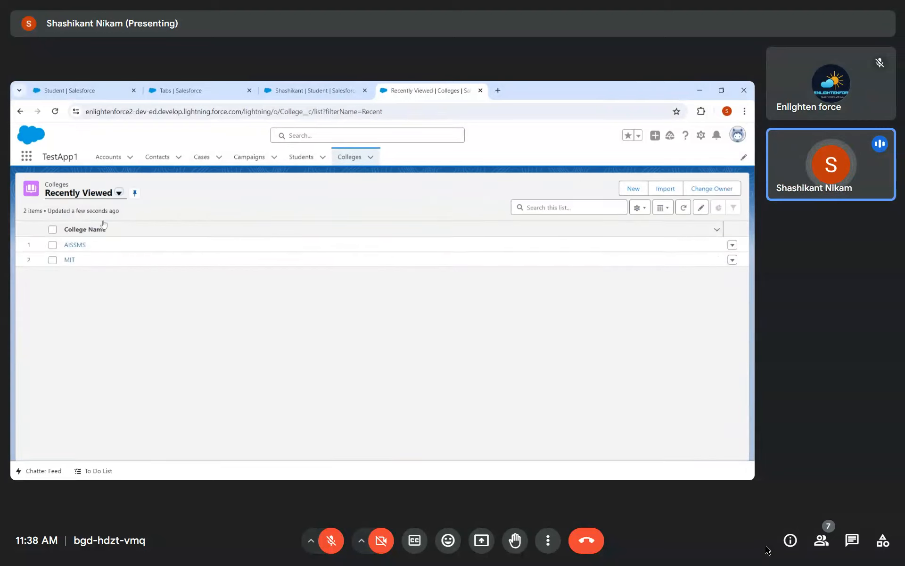
left_click(69, 260)
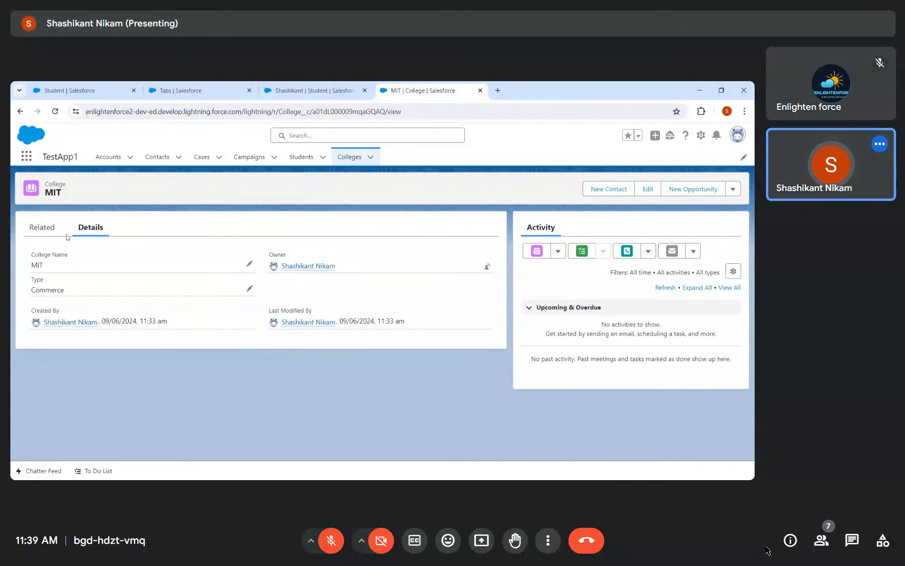
Step: View the MIT record's related lists, and open Setup's Object Manager in a new browser tab
left_click(39, 228)
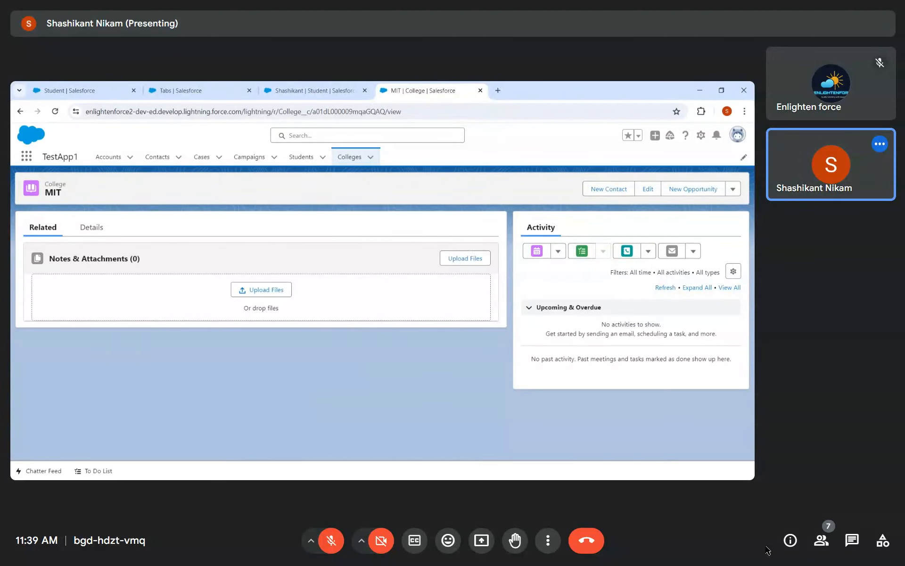
left_click(703, 136)
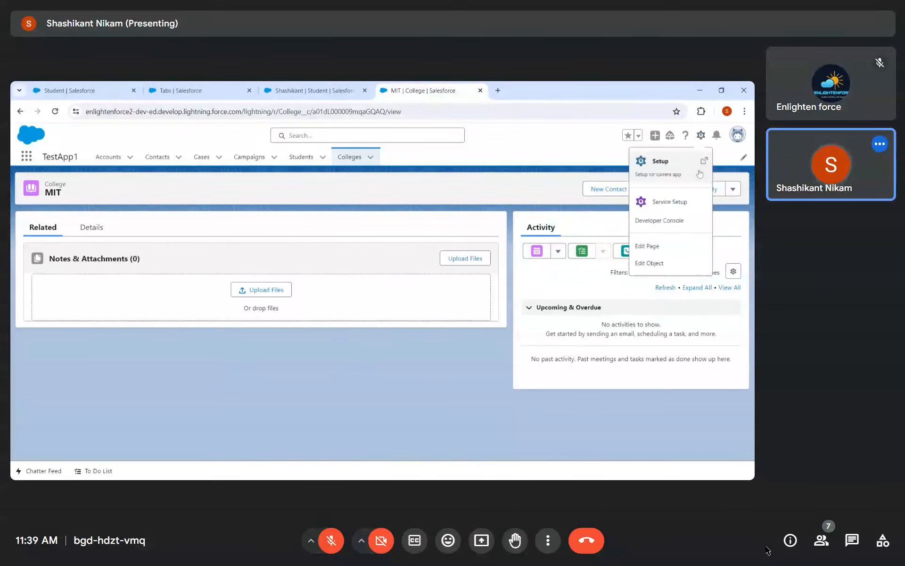
left_click(672, 169)
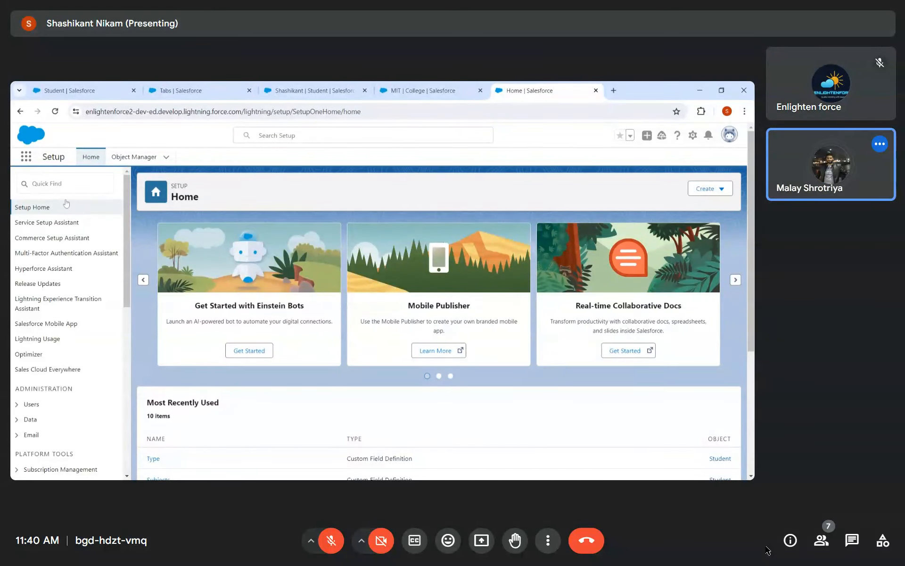
left_click(66, 184)
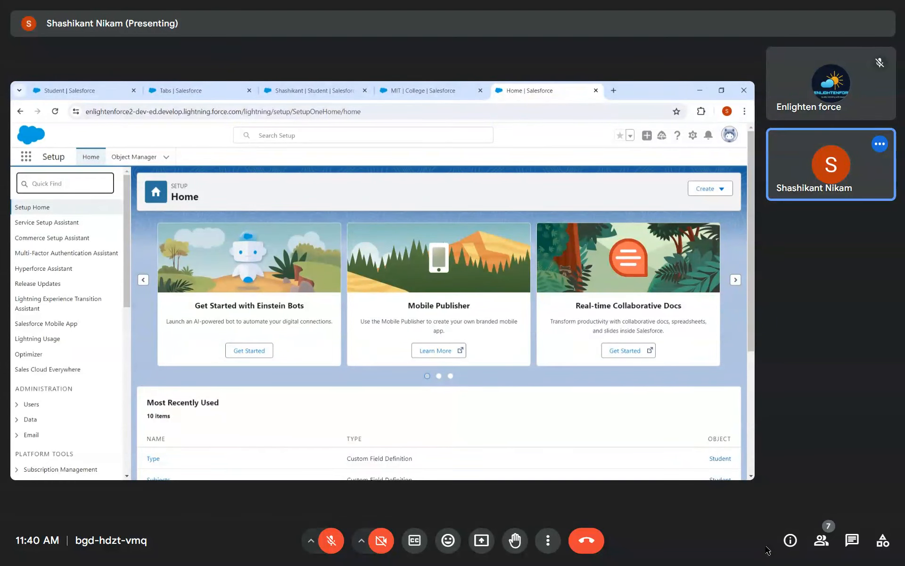
left_click(316, 177)
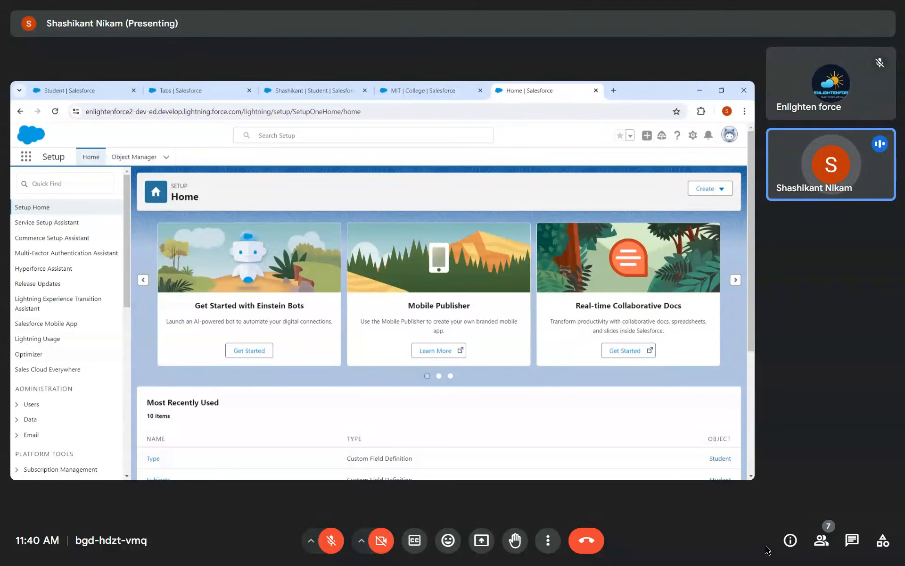
left_click(132, 160)
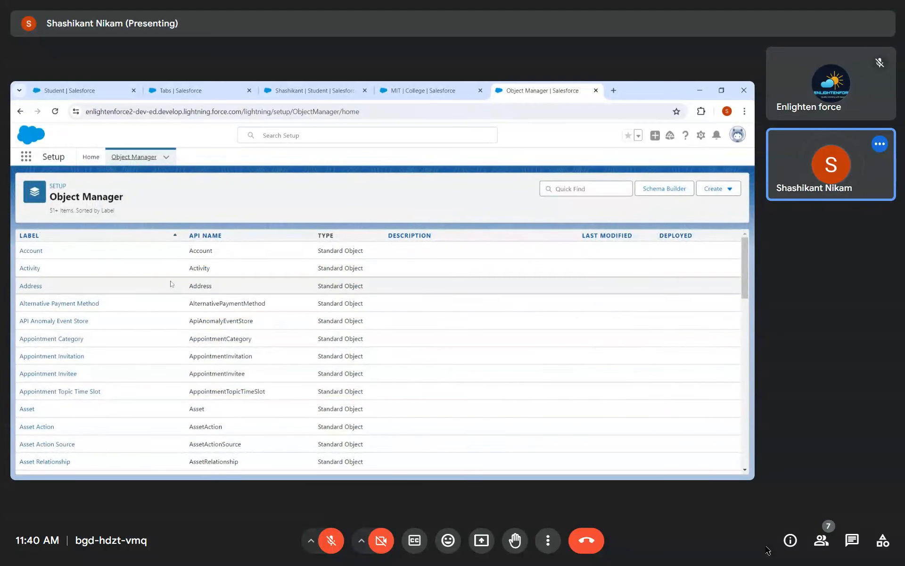
left_click(425, 90)
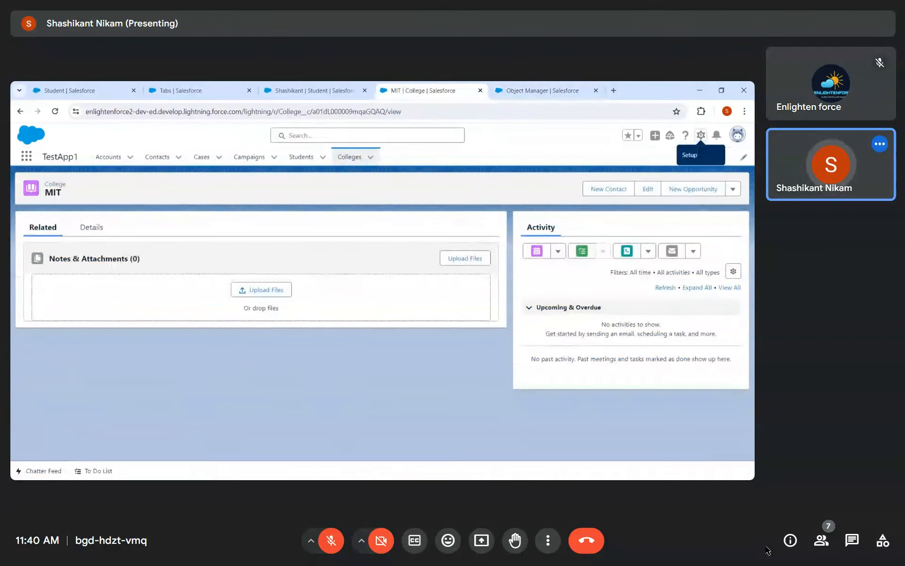
left_click(542, 91)
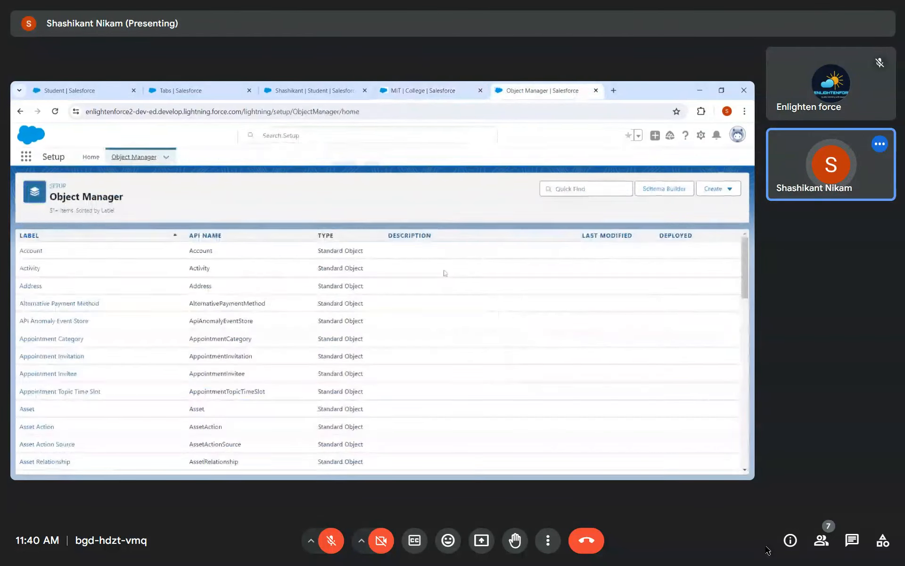
left_click(557, 189)
type("Colle")
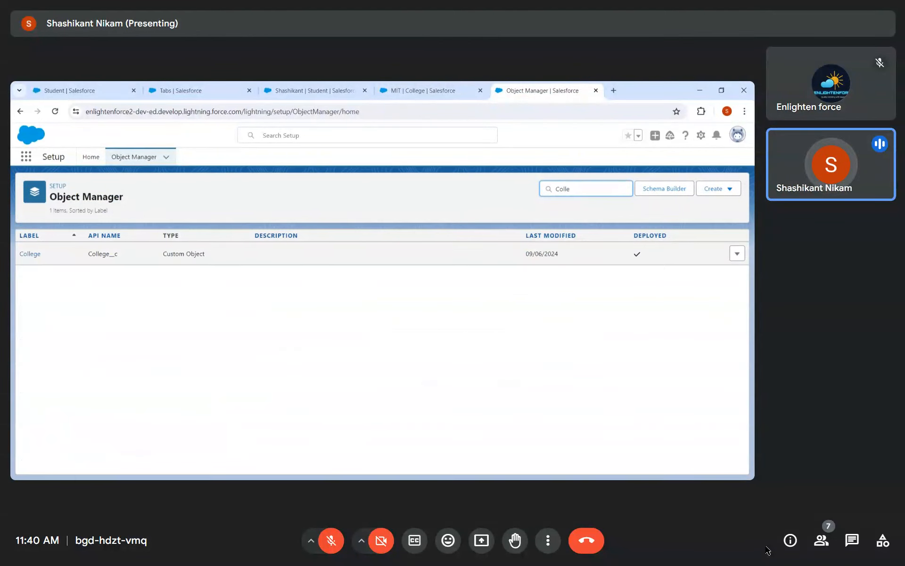
left_click(91, 158)
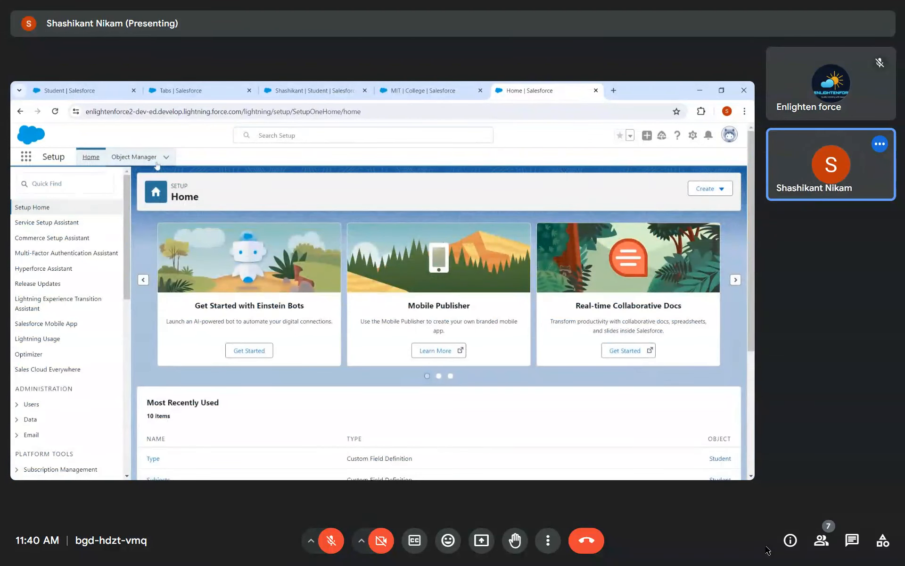
left_click(59, 183)
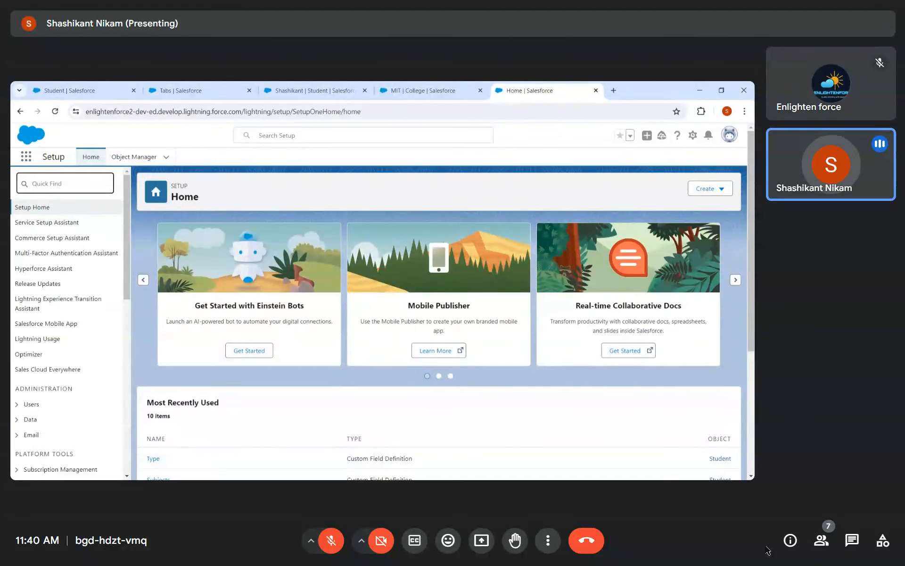
left_click(139, 160)
left_click(566, 190)
key("BackSpace")
key("BackSpace")
key("BackSpace")
key("BackSpace")
key("BackSpace")
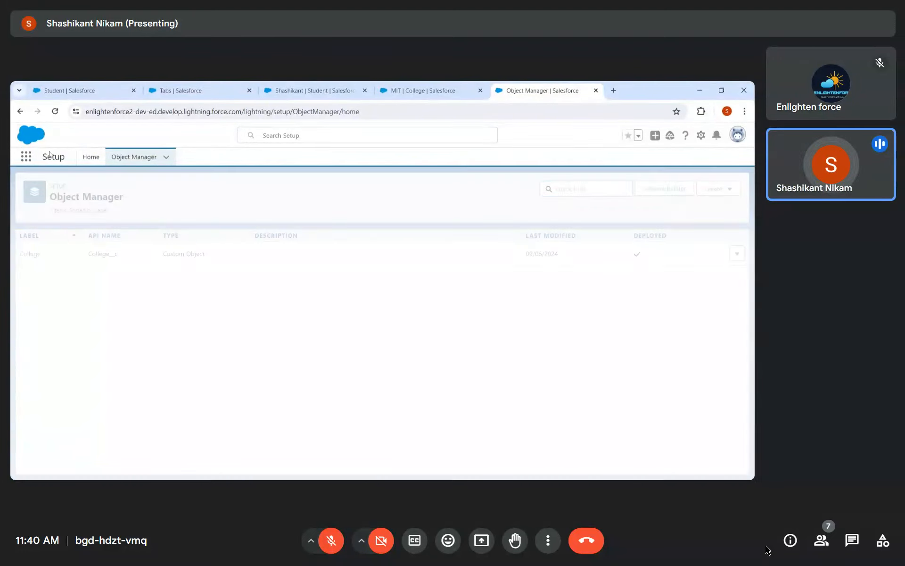
left_click(140, 161)
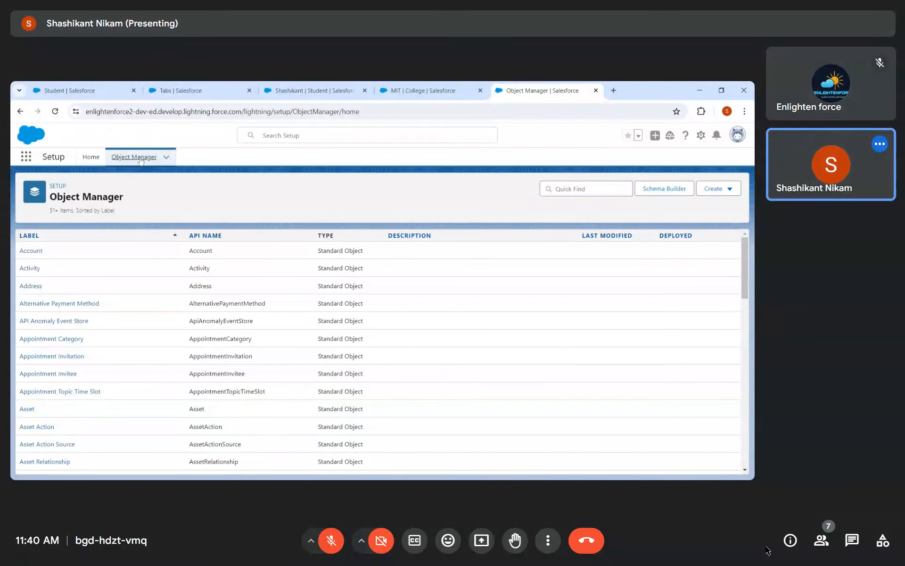
Step: Find the College object in Object Manager and open its College Layout page layout
left_click(589, 189)
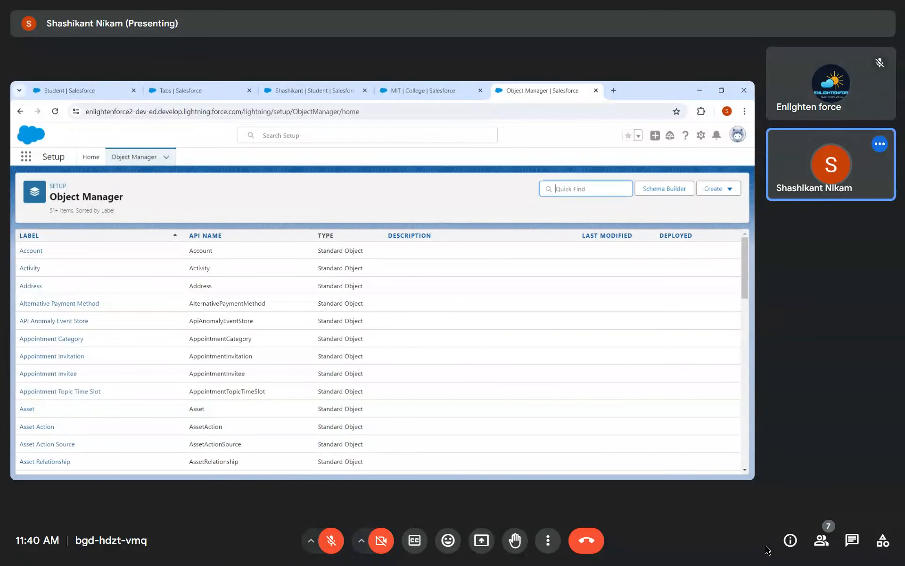
type("c")
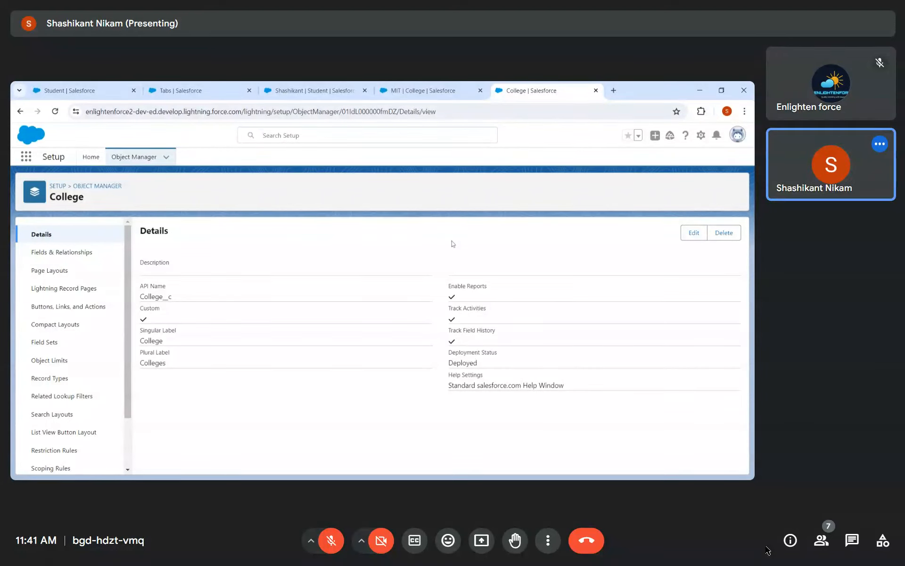
left_click(64, 272)
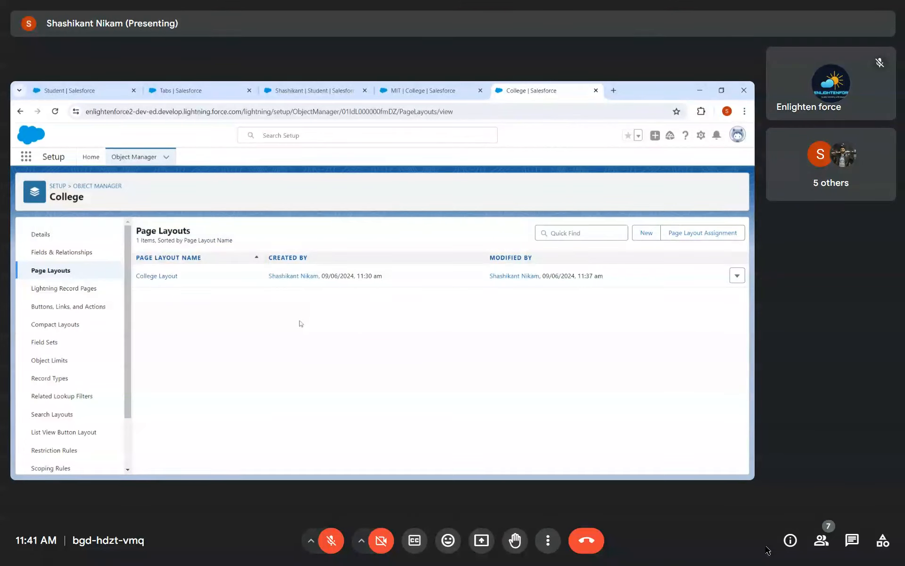
left_click(153, 278)
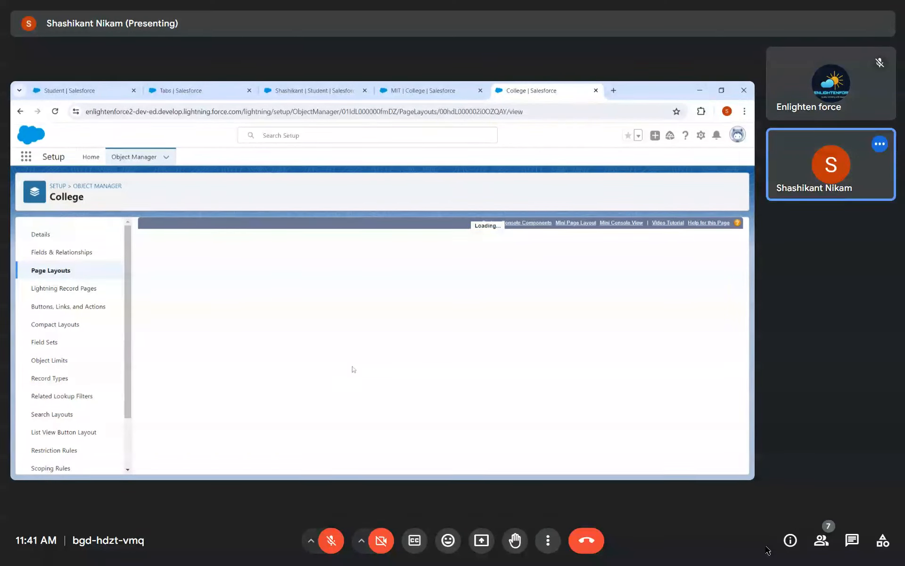
Step: Examine the related lists on College Layout, including Students, and compare them with the MIT record's related lists
scroll(366, 370, "down", 10)
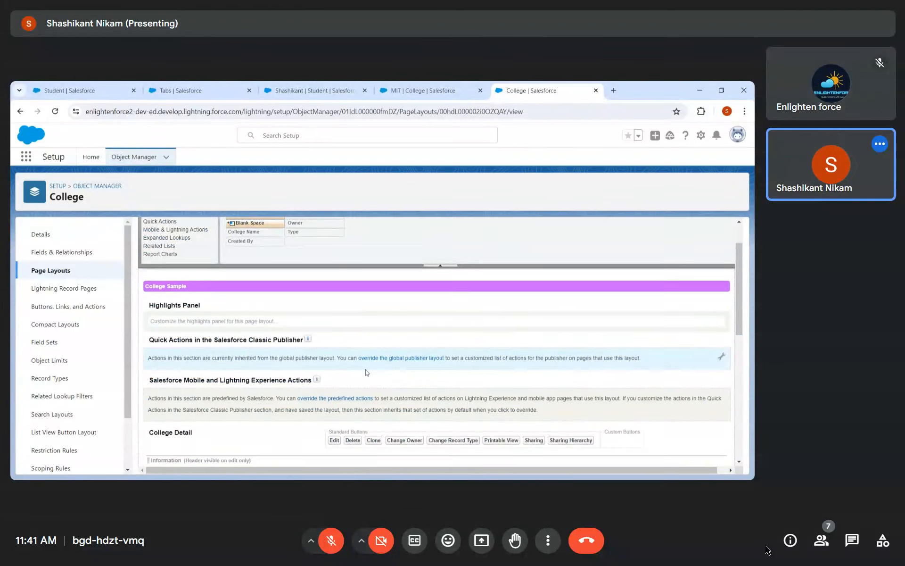
scroll(229, 396, "up", 2)
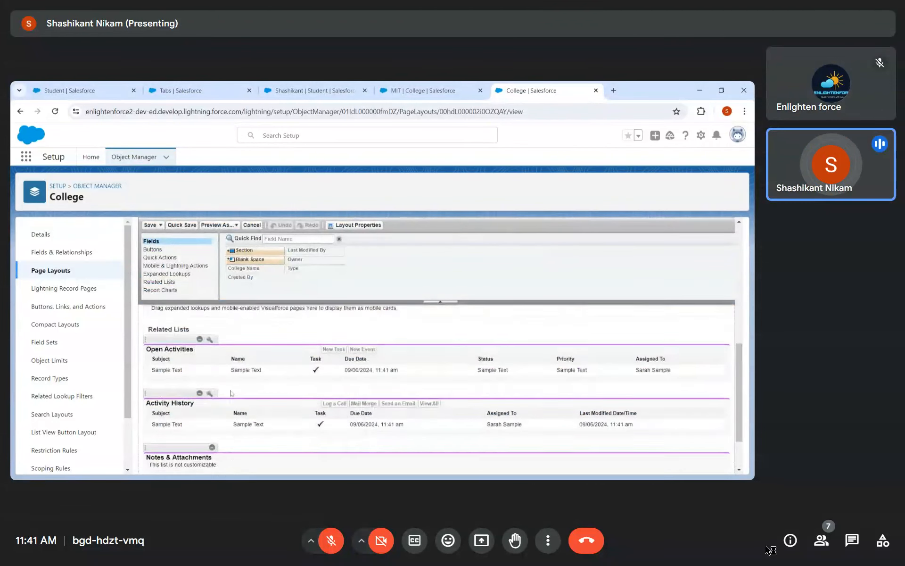
left_click_drag(197, 367, 147, 363)
scroll(271, 381, "down", 2)
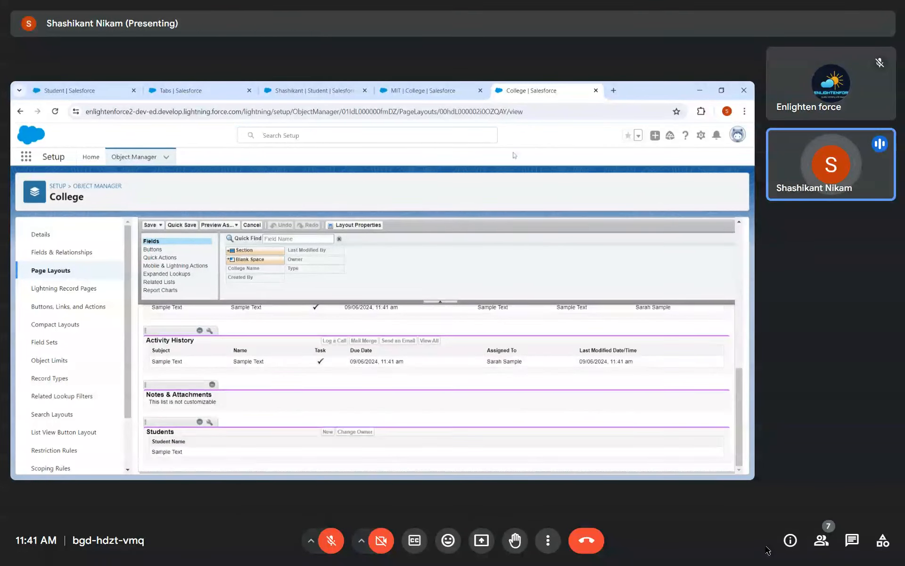
left_click(311, 90)
left_click(422, 90)
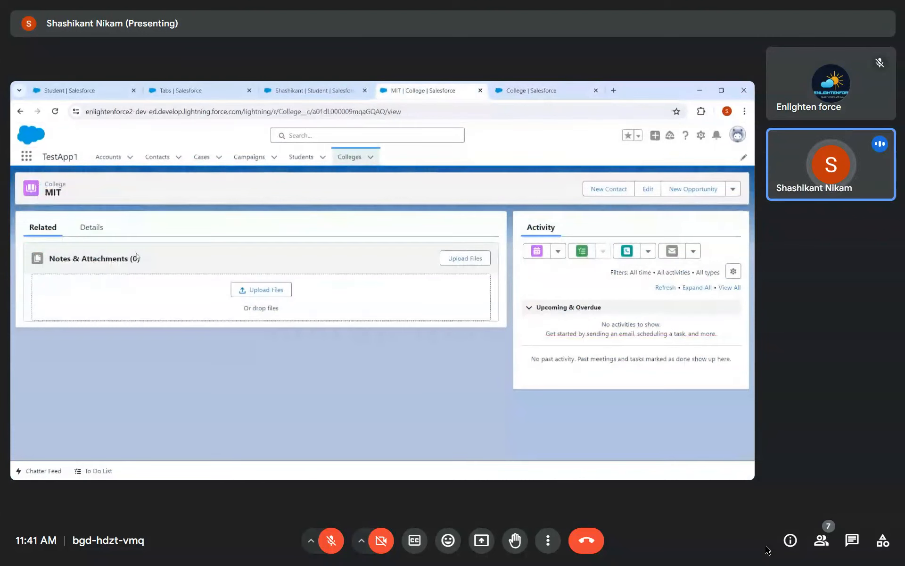
left_click(531, 90)
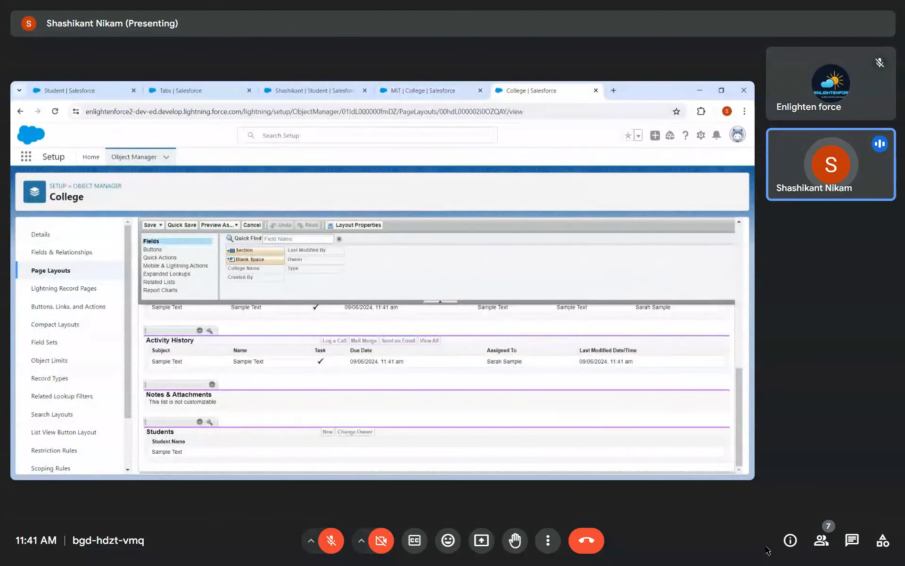
double_click(160, 431)
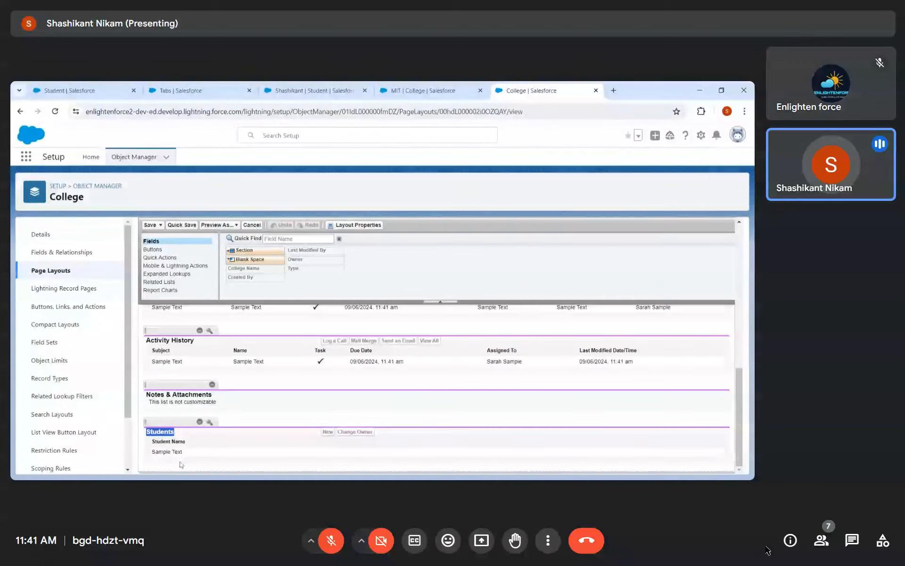
left_click(220, 444)
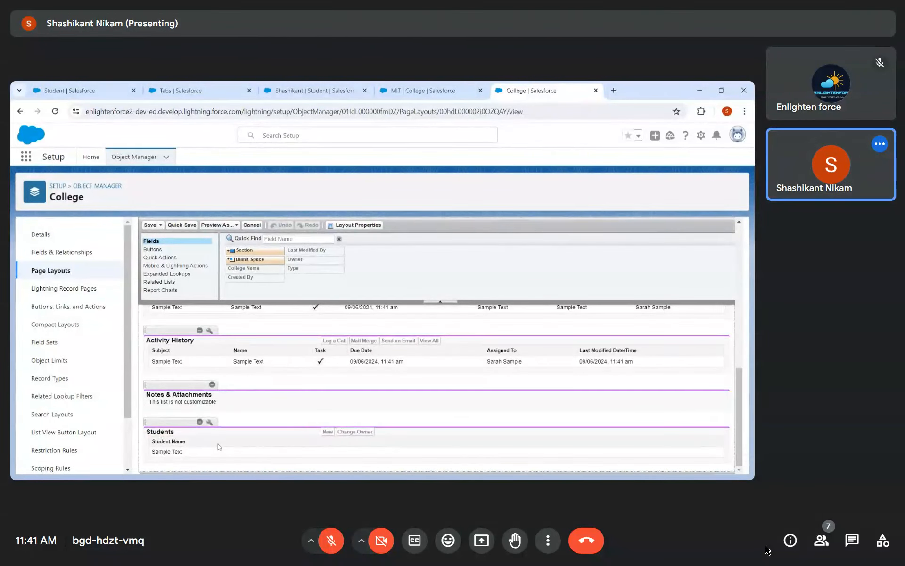
Step: Reload the MIT record in its browser tab and view its related lists
left_click(436, 90)
left_click(55, 111)
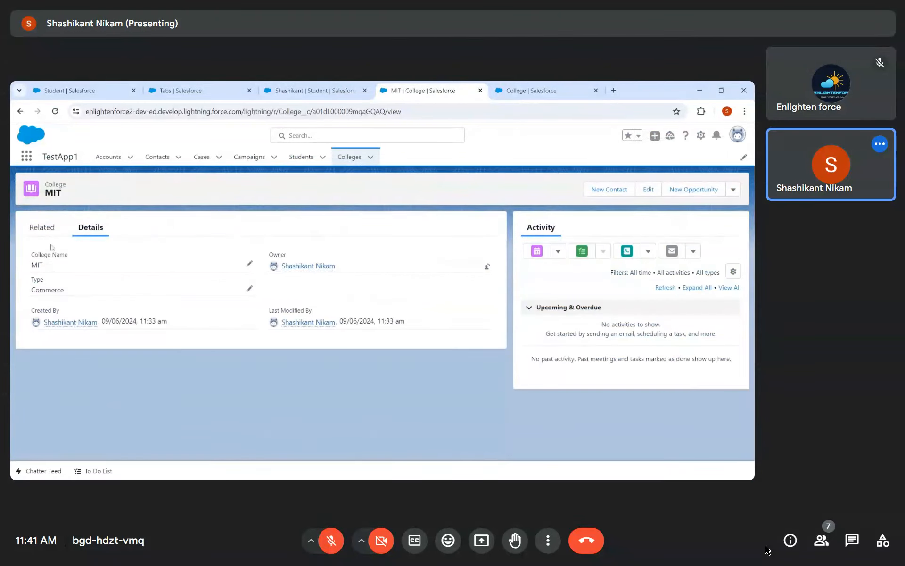
left_click(53, 226)
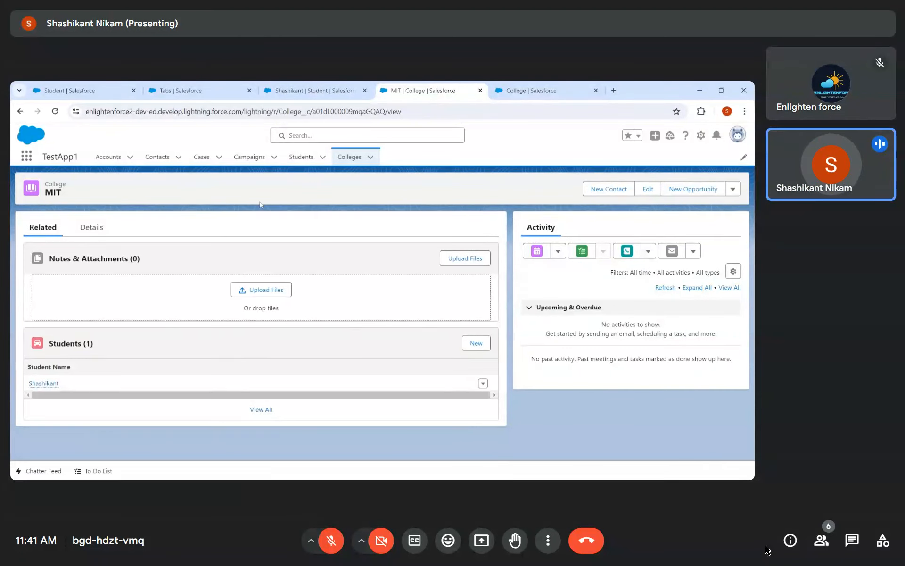
Step: Open the second student's record from the Students list, set its College lookup to MIT, and save it
left_click(67, 85)
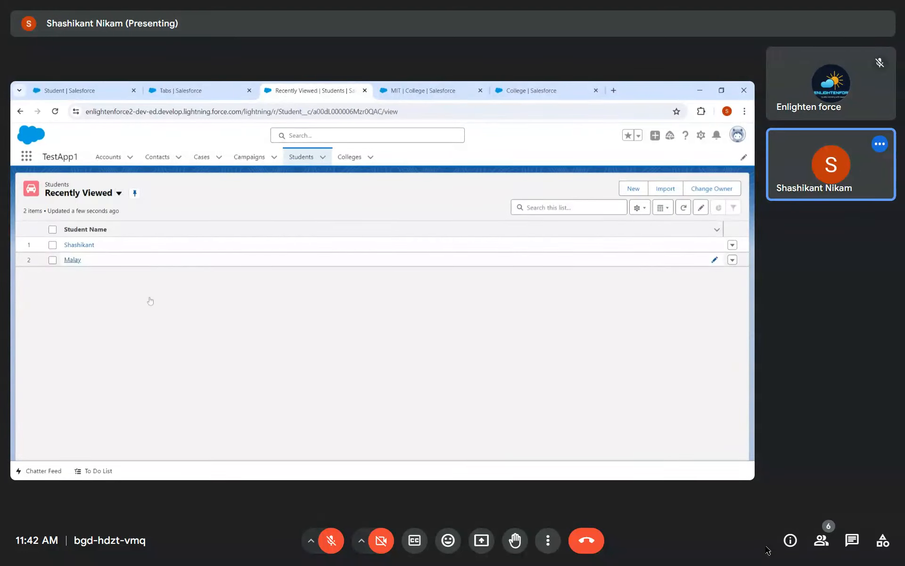
scroll(188, 406, "down", 1)
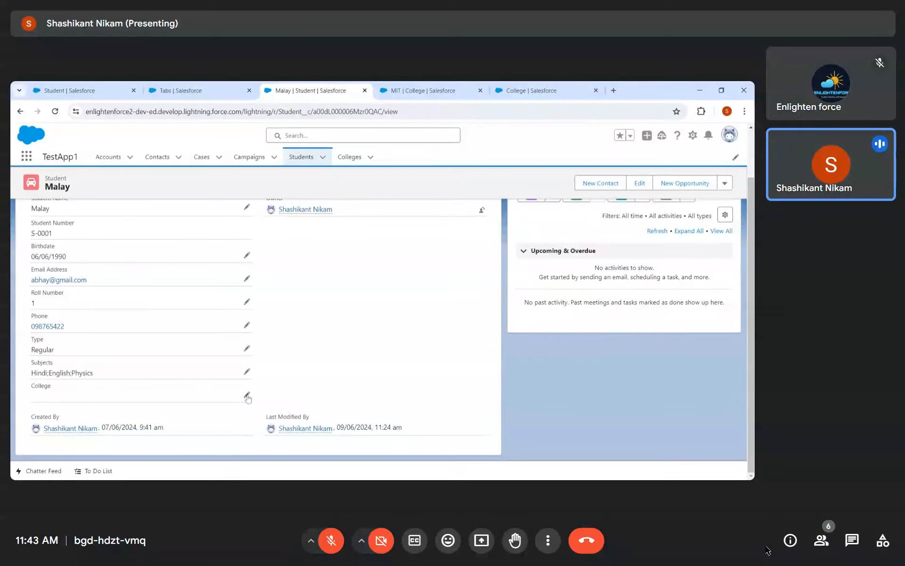
left_click(247, 395)
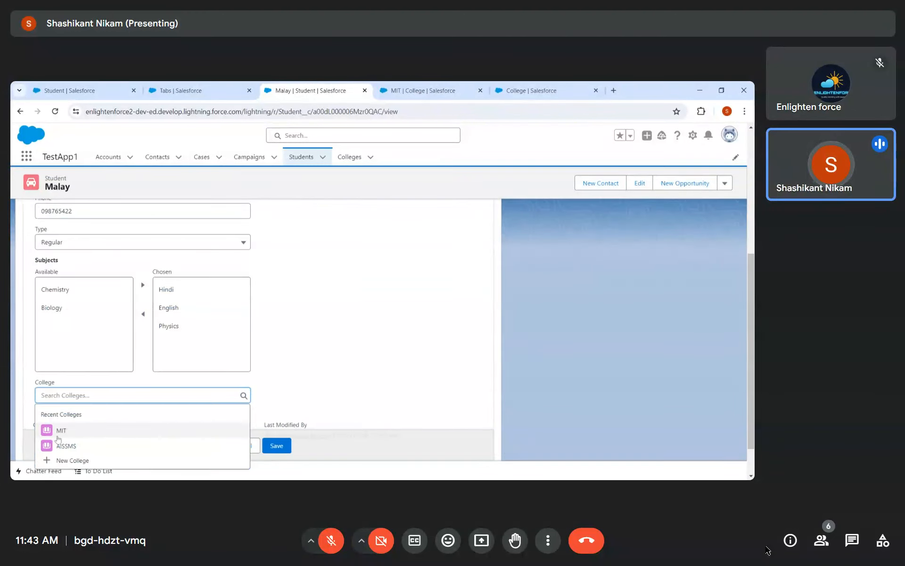
left_click(60, 431)
left_click(277, 446)
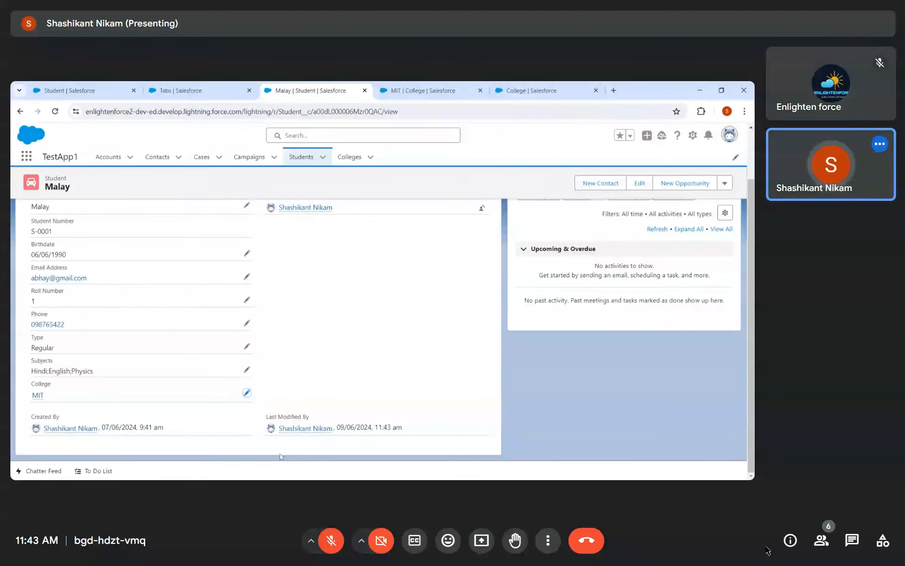
Step: Close the College setup tab, reload the MIT record, and review its Students related list
left_click(425, 90)
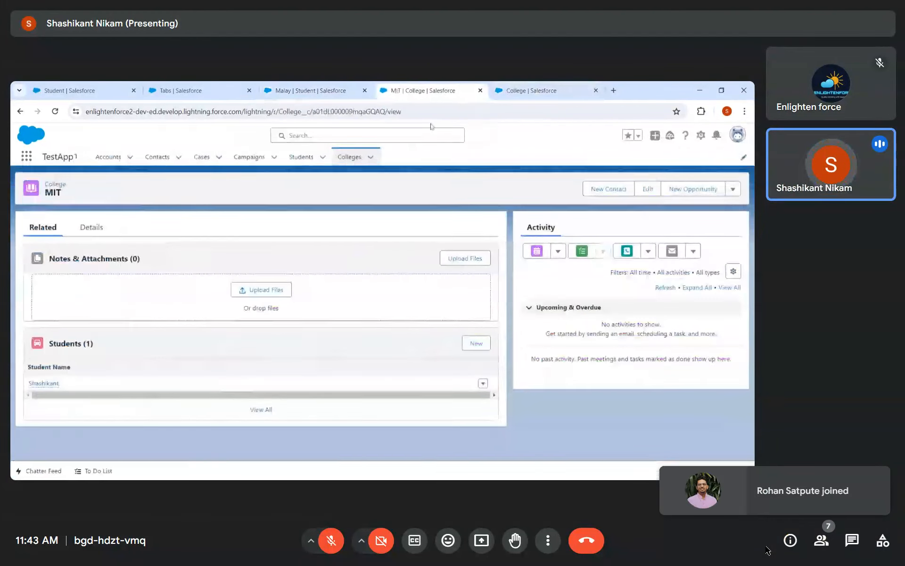
left_click(596, 91)
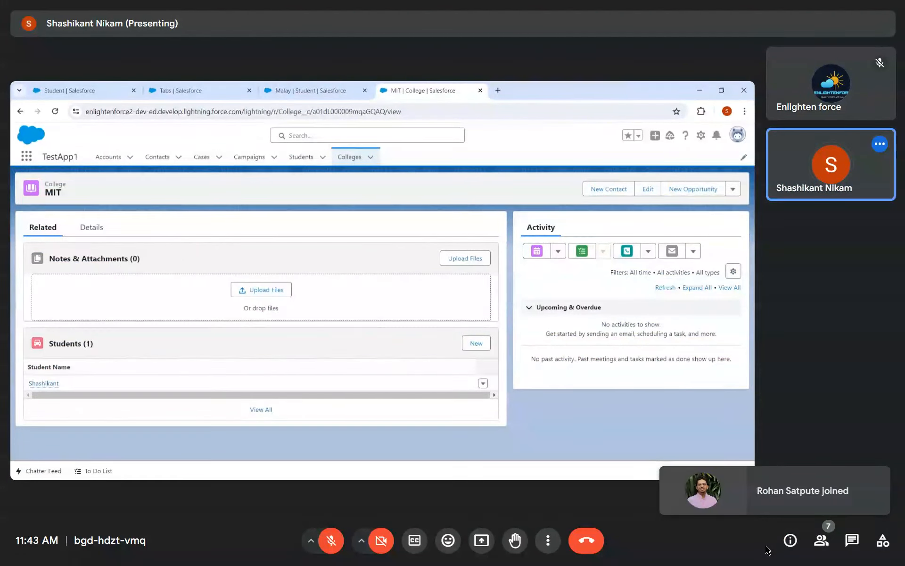
key("F5")
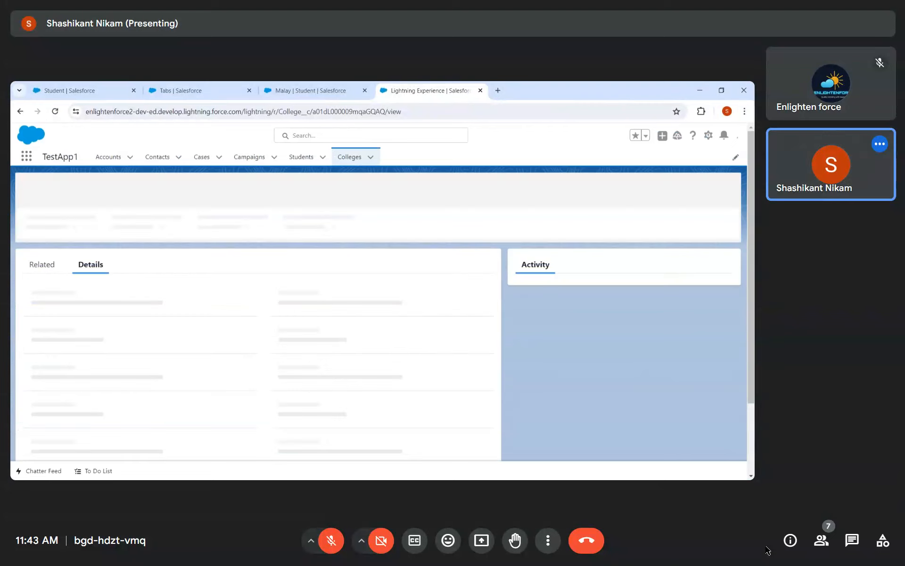
left_click(28, 231)
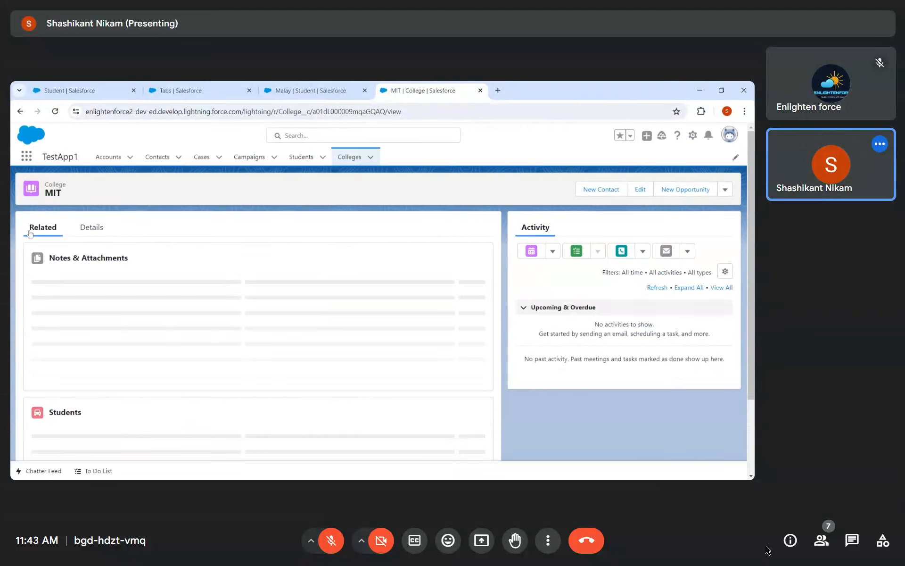
scroll(249, 375, "down", 1)
scroll(249, 375, "down", 2)
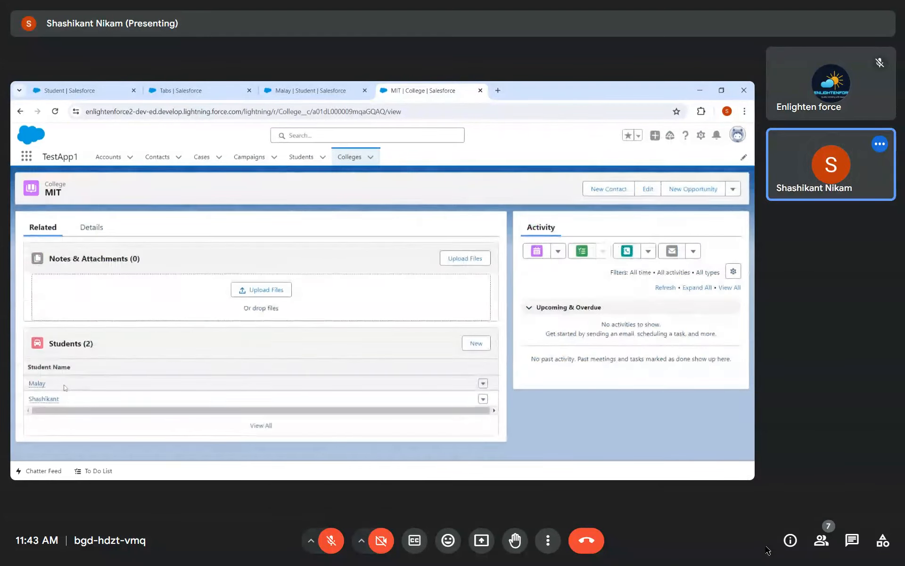
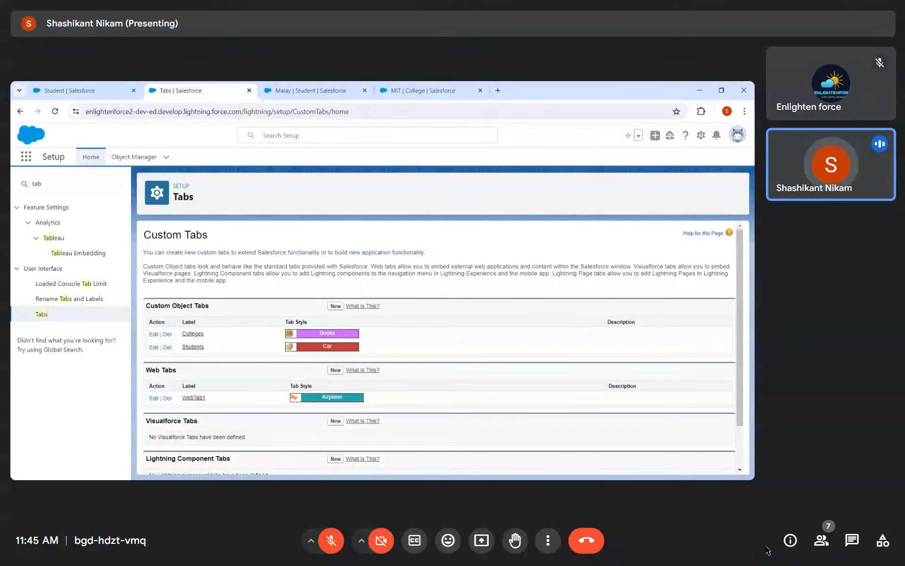
Step: Change the Student object's College field from a lookup to a Master-Detail Relationship and save it, keeping the Read/Write sharing setting
left_click(108, 85)
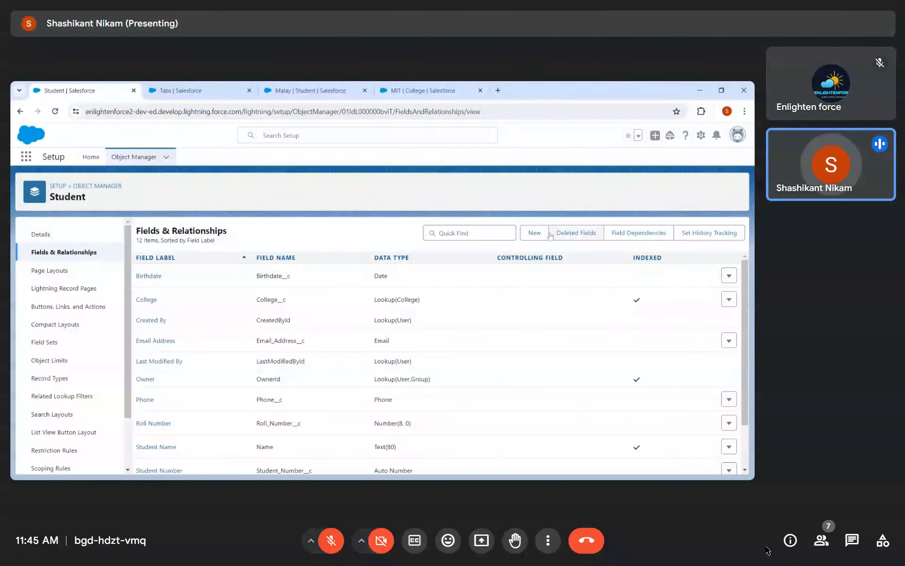
scroll(189, 323, "down", 2)
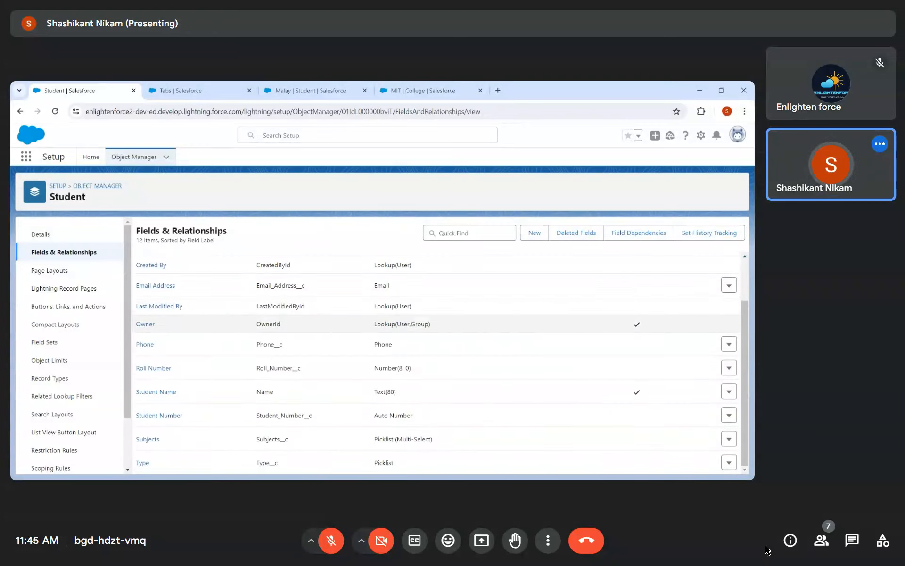
scroll(174, 321, "up", 2)
left_click(147, 299)
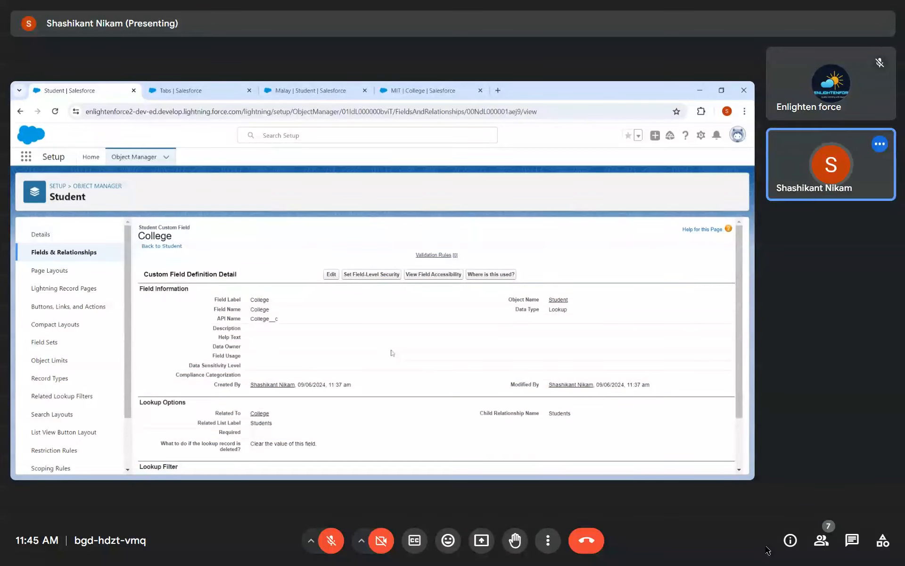
left_click(332, 274)
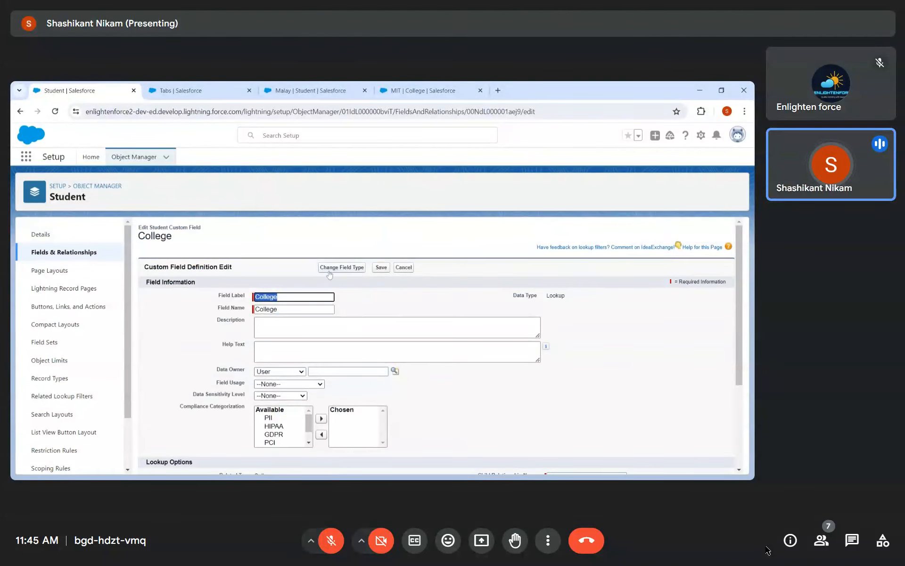
left_click(347, 271)
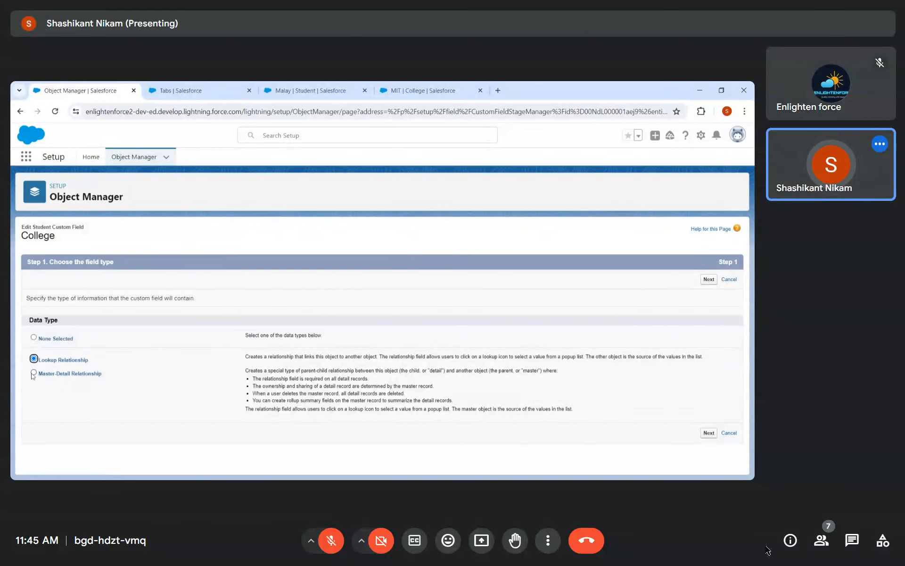
left_click(34, 373)
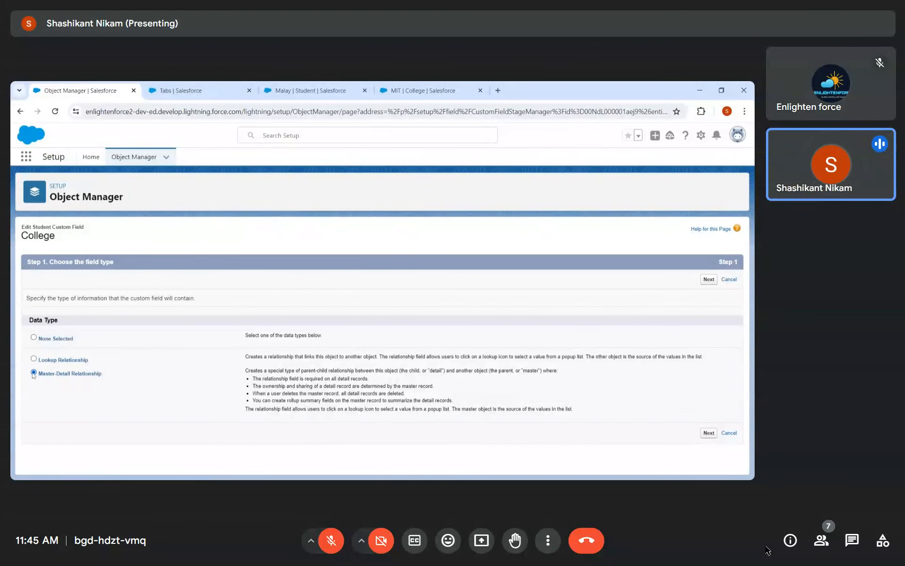
left_click(709, 279)
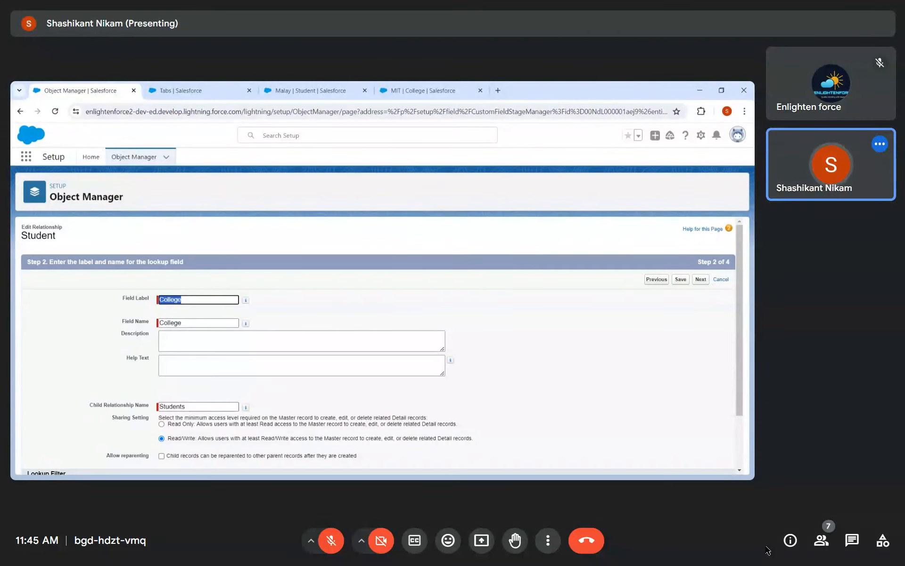
scroll(377, 345, "down", 2)
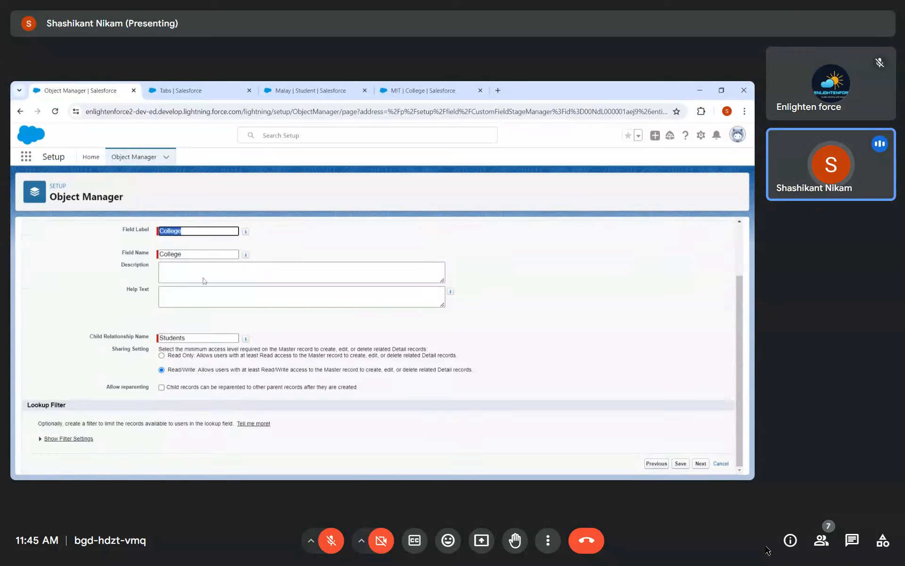
left_click(681, 464)
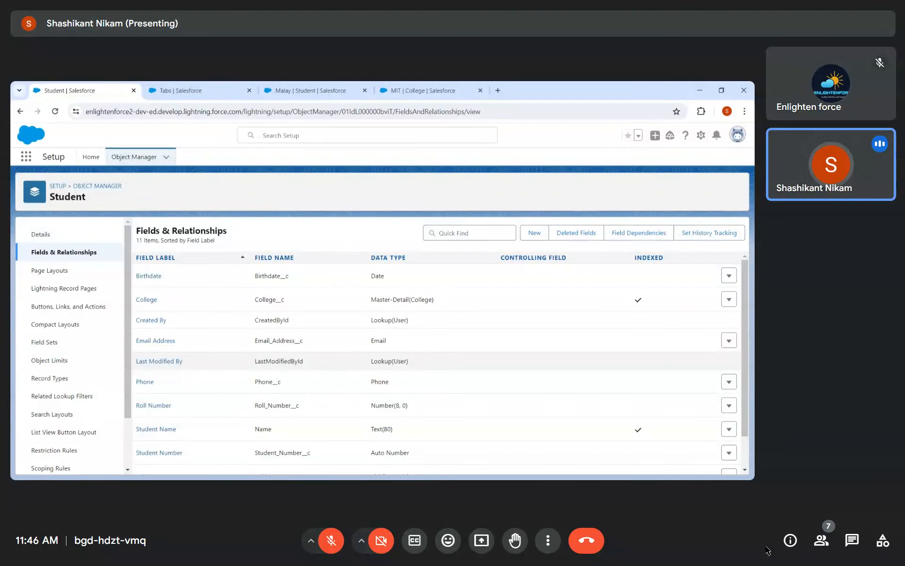
left_click_drag(371, 361, 428, 367)
left_click(428, 368)
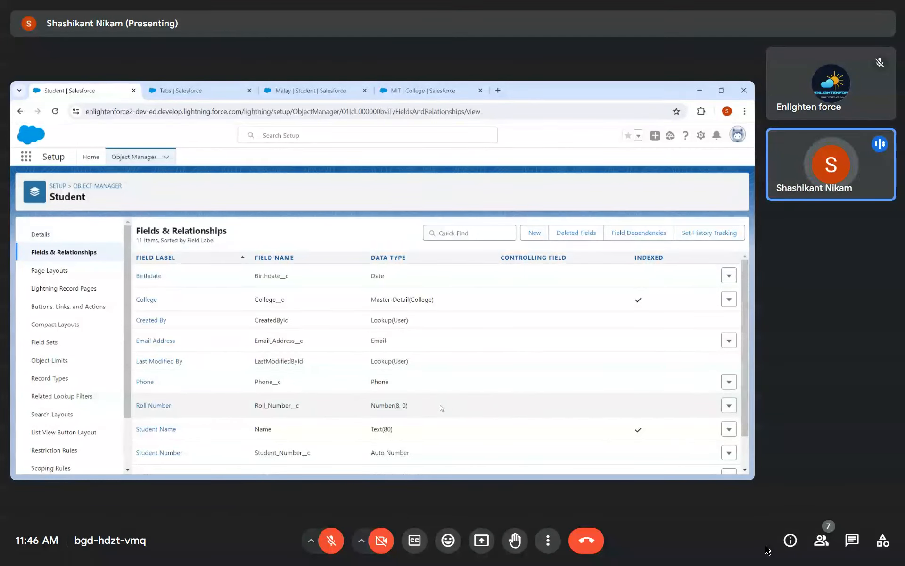
scroll(442, 408, "down", 1)
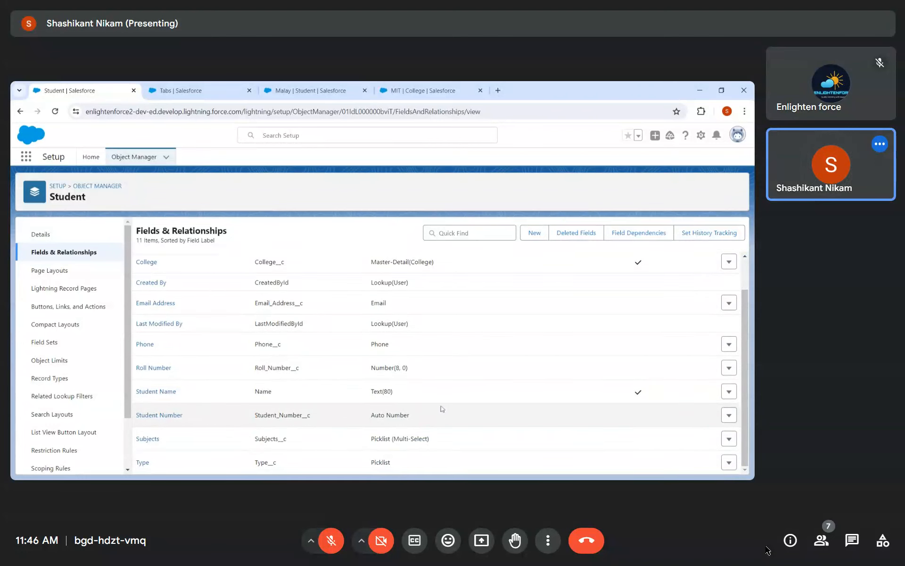
scroll(441, 409, "up", 1)
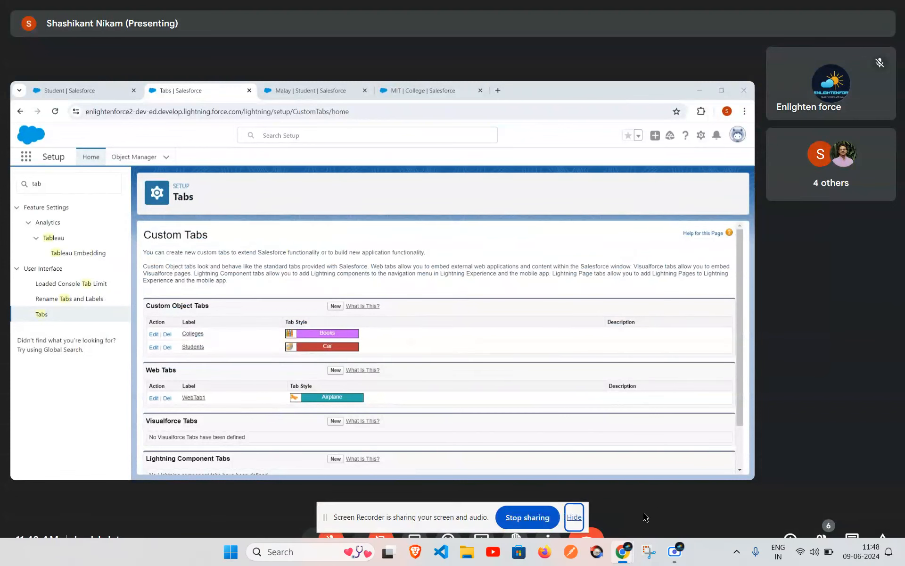
left_click(679, 560)
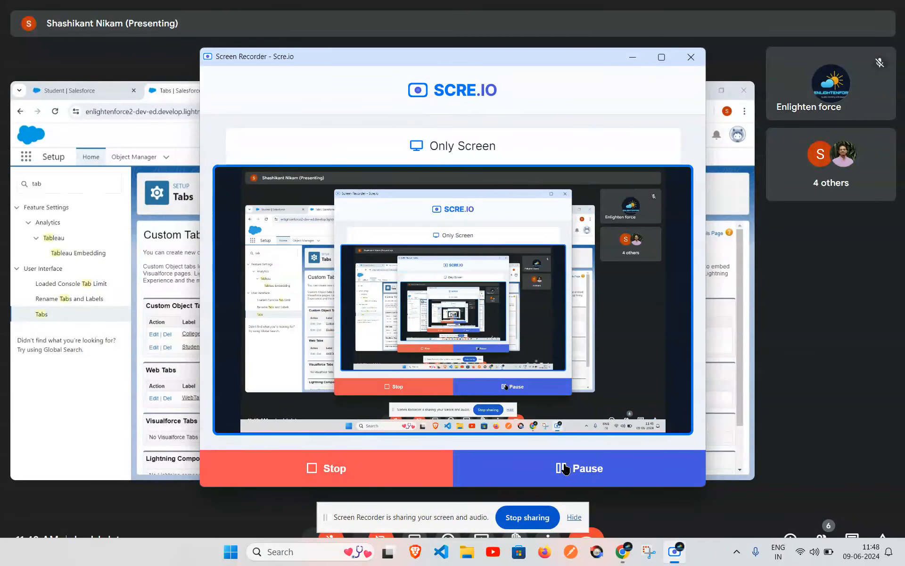
left_click(562, 465)
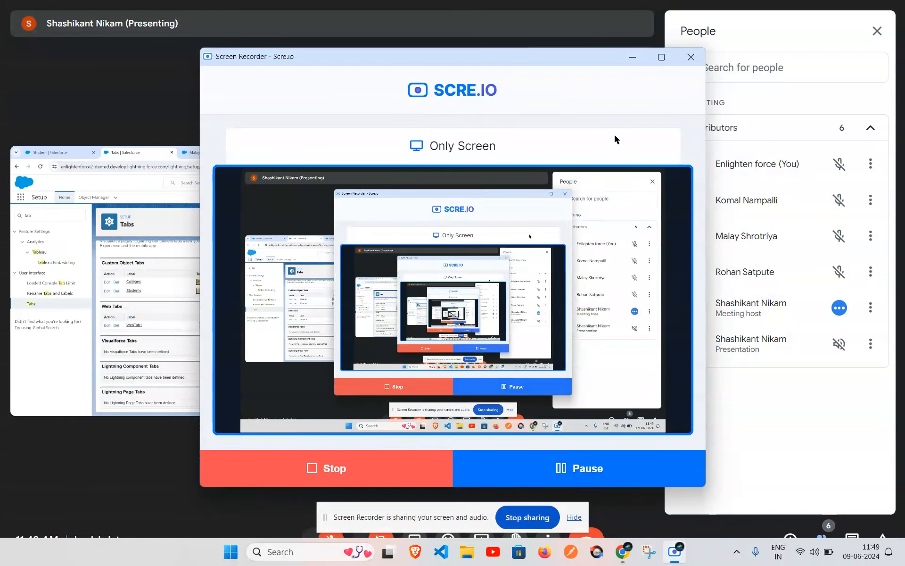
left_click(633, 58)
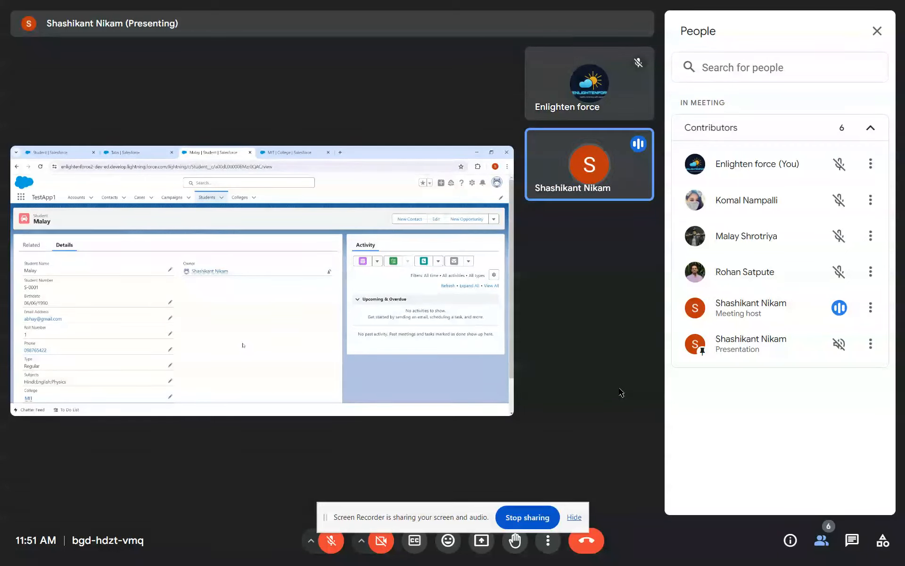
key("alt+Tab")
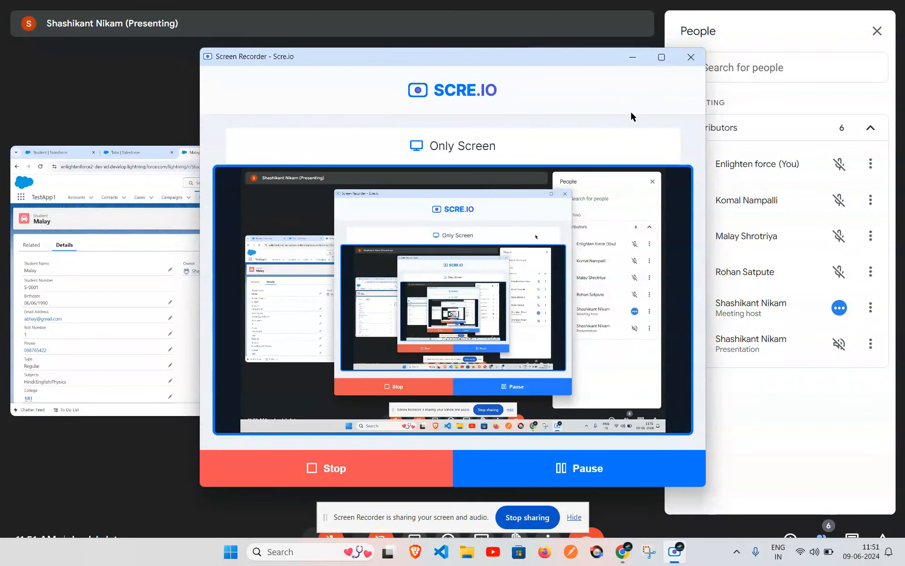
left_click(633, 58)
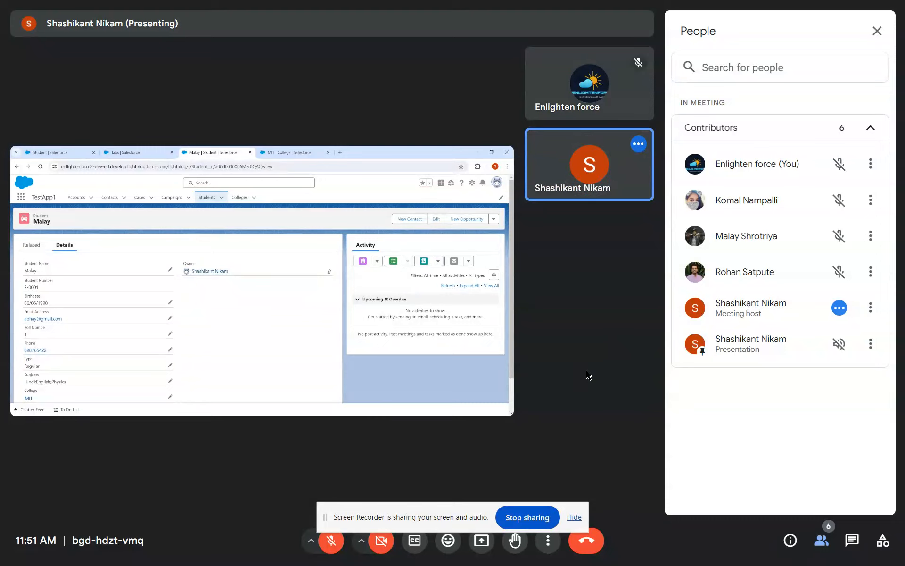
left_click(574, 517)
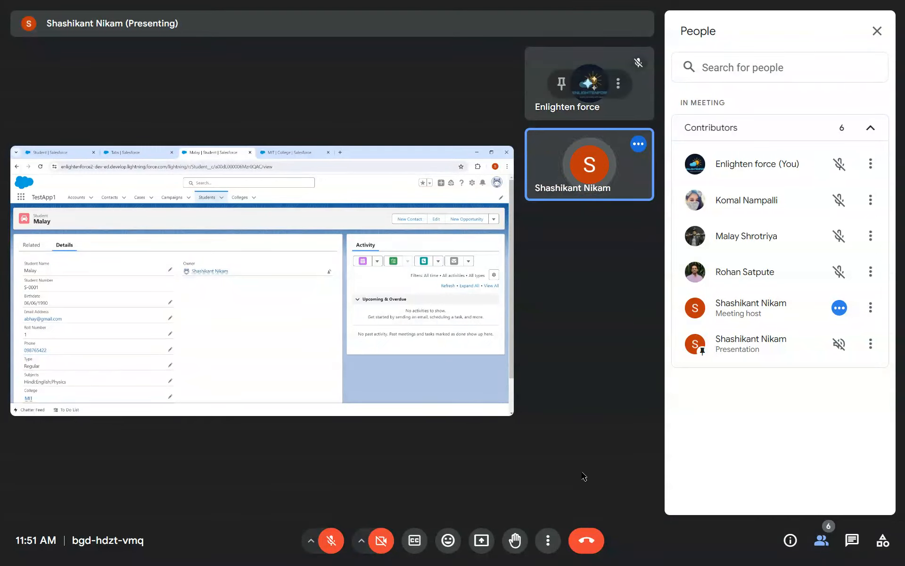
left_click(878, 31)
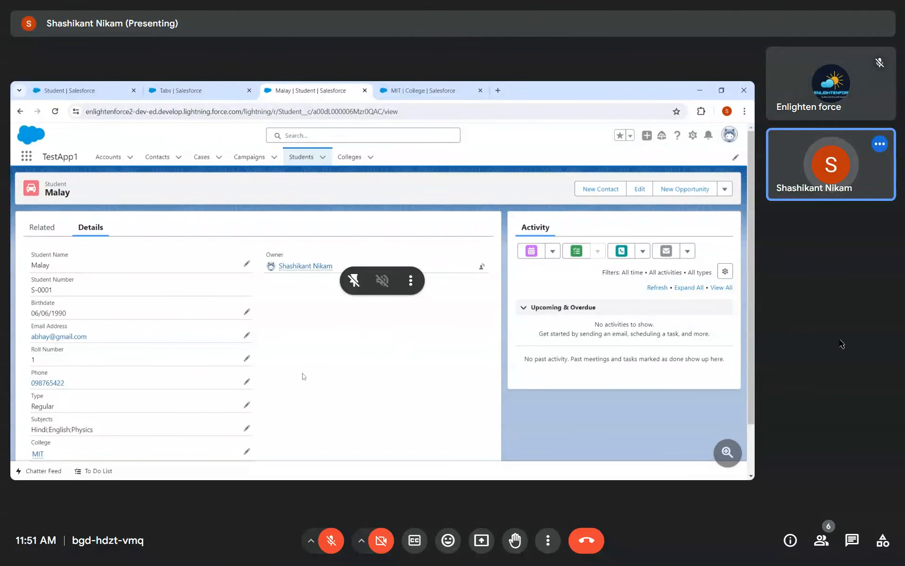
Step: Review the MIT college record's related students, including the full Students list, and return to the record's details
left_click(411, 87)
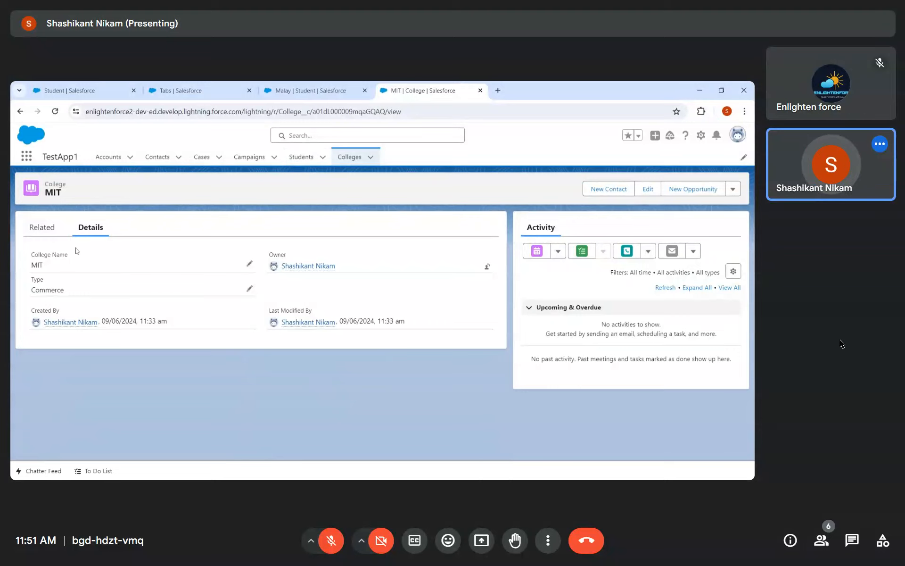
left_click(51, 232)
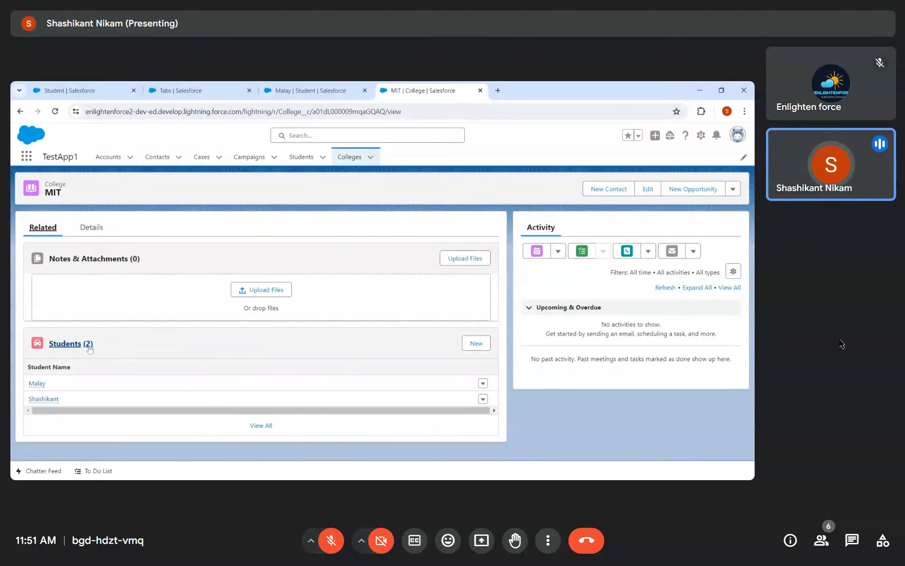
left_click(261, 425)
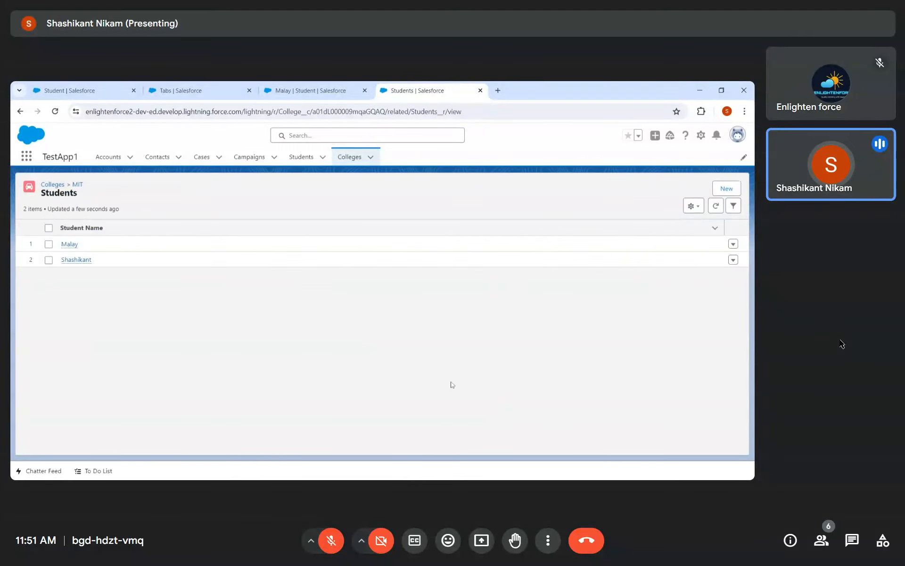
key("alt+Left")
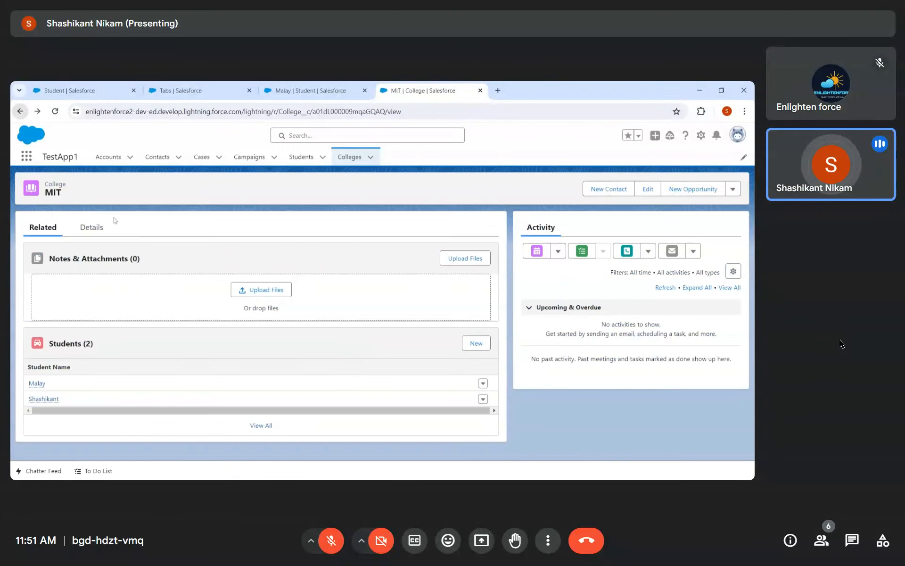
left_click(91, 227)
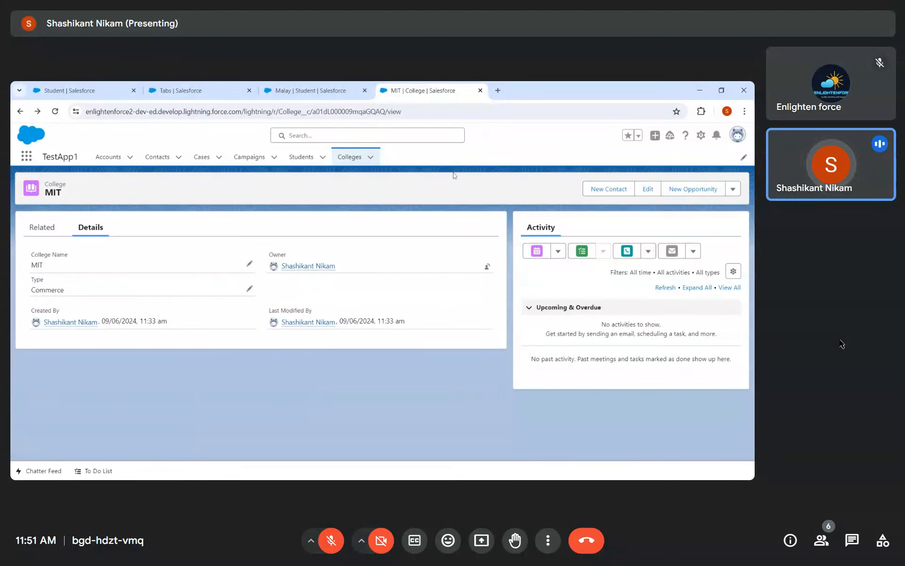
Step: Open Setup in a separate browser tab, find the College object by searching "Colle", and show its fields and relationships
left_click(701, 136)
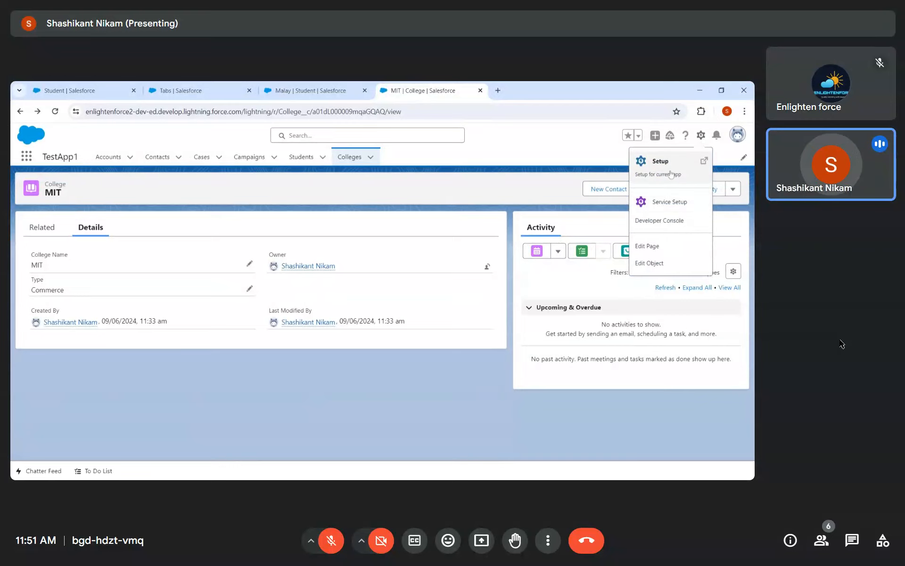
left_click(672, 174)
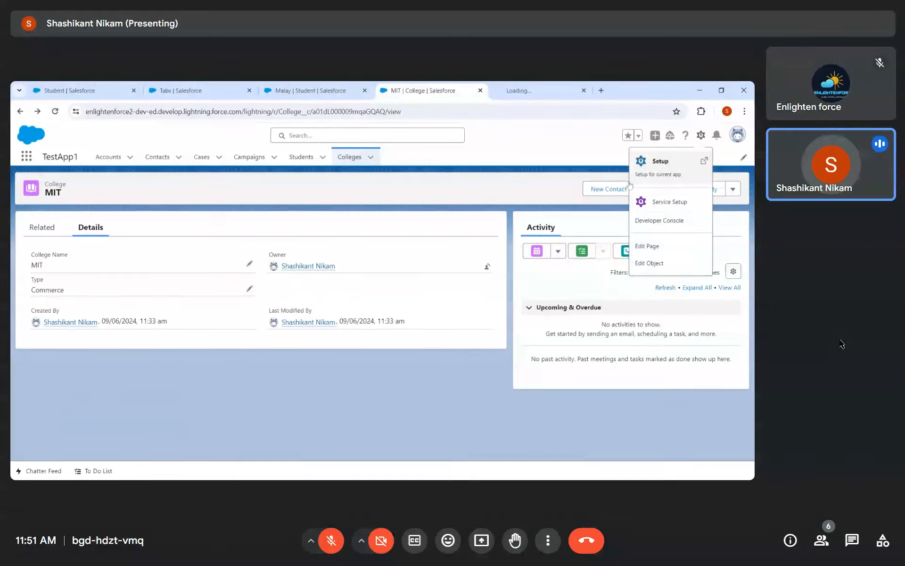
left_click(545, 89)
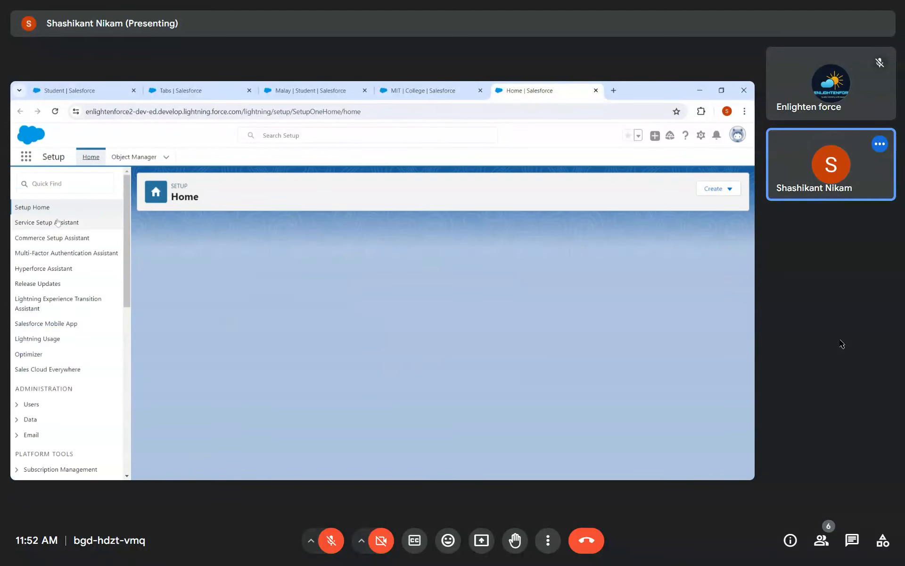
left_click(134, 157)
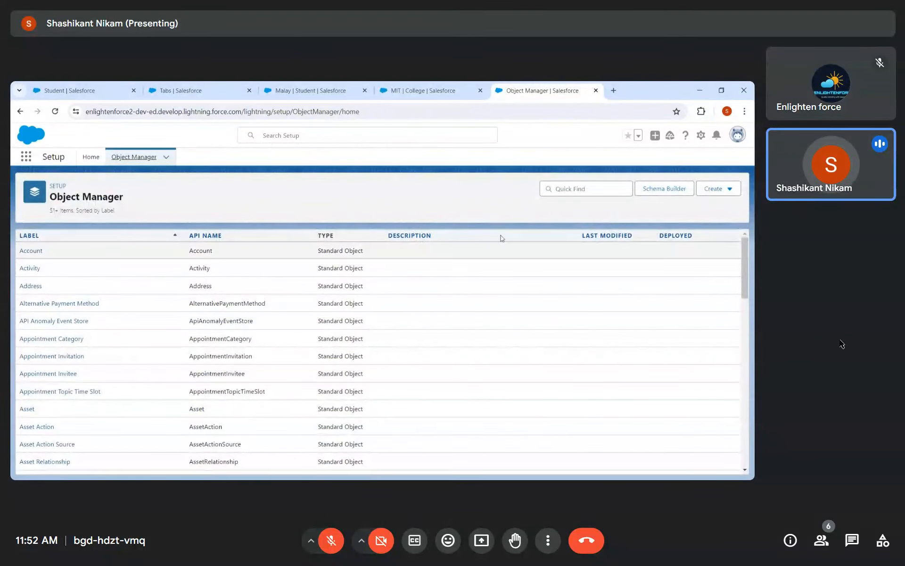
type("Colle")
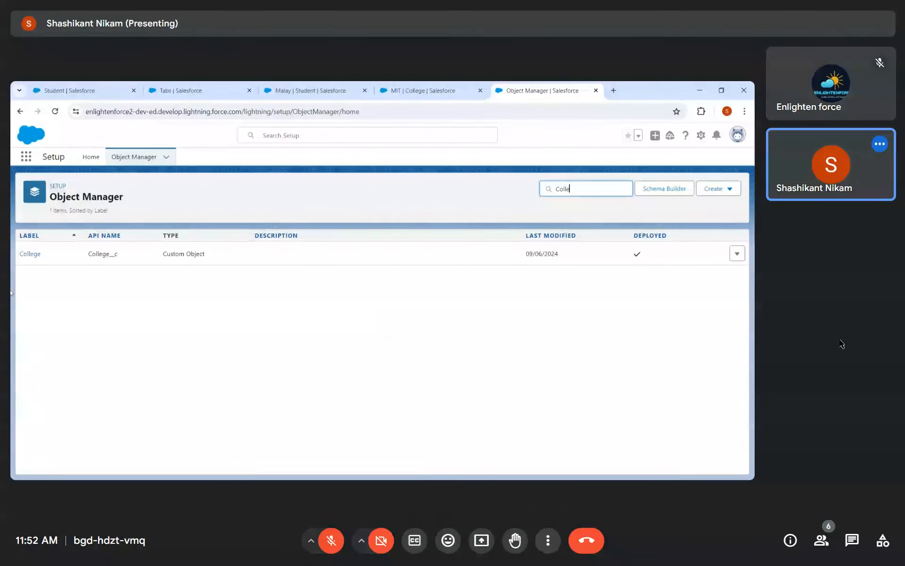
left_click(30, 254)
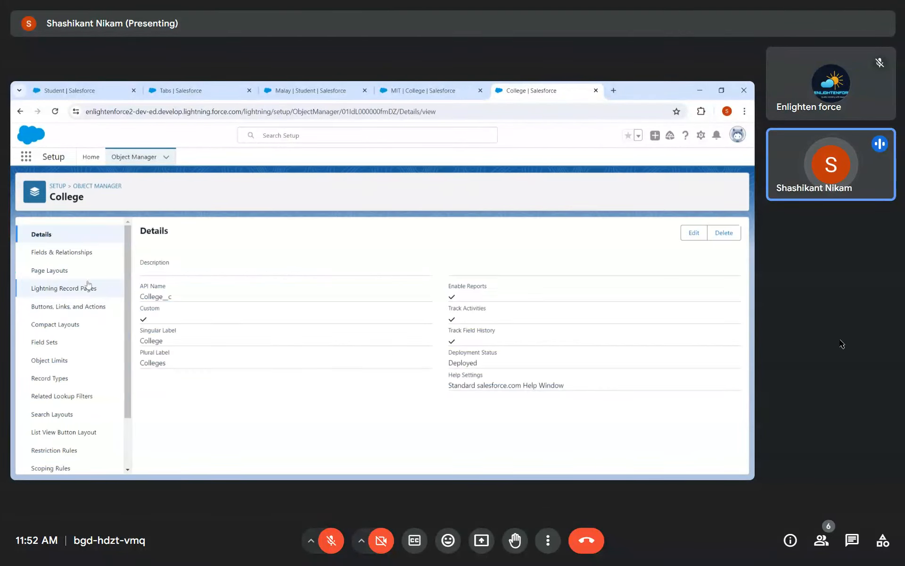
left_click(82, 256)
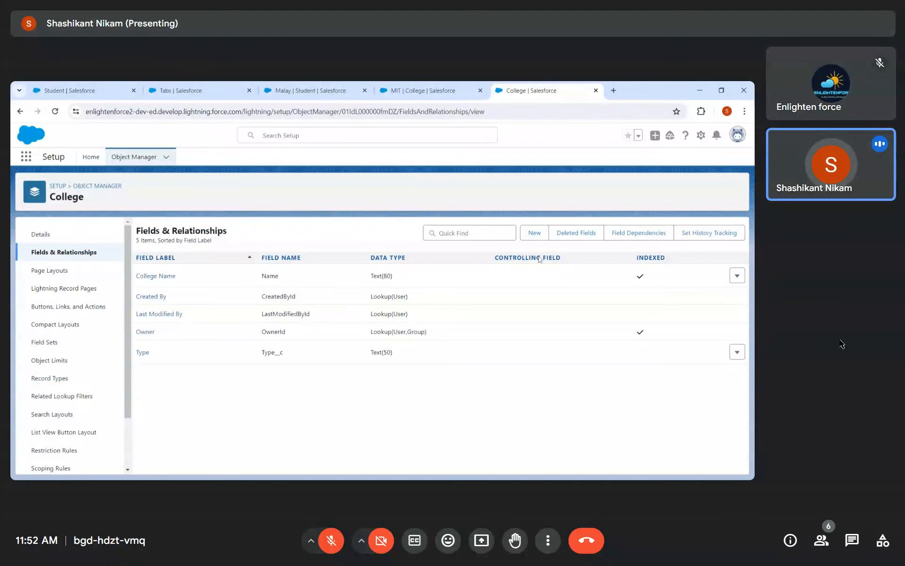
Step: Start a new Roll-Up Summary field on the College object and choose Students as the summarized object
left_click(536, 233)
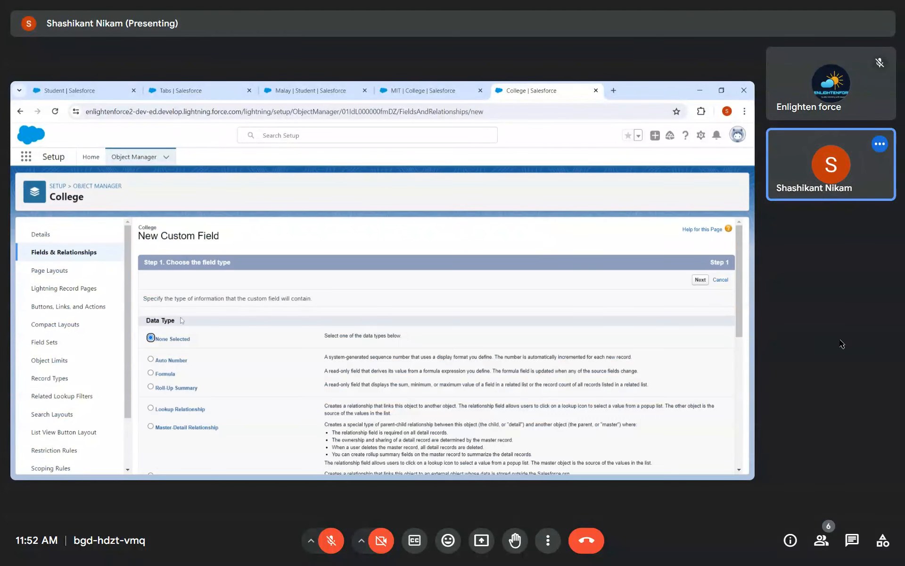
scroll(182, 316, "down", 1)
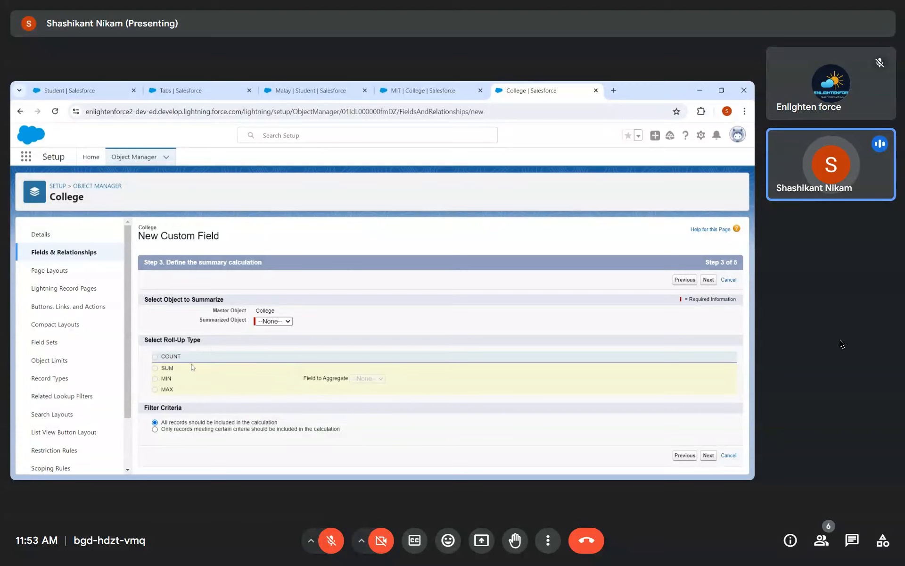
left_click(280, 336)
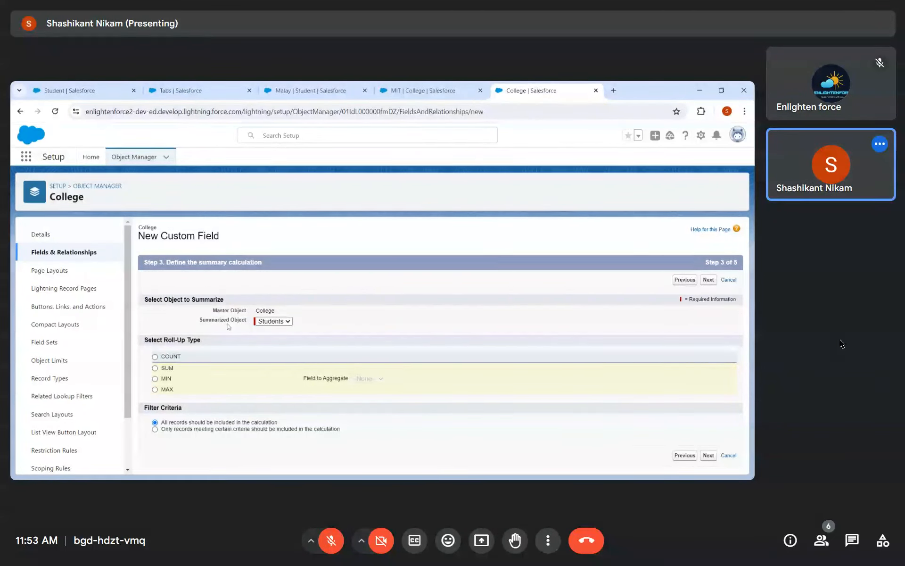
left_click_drag(212, 311, 276, 311)
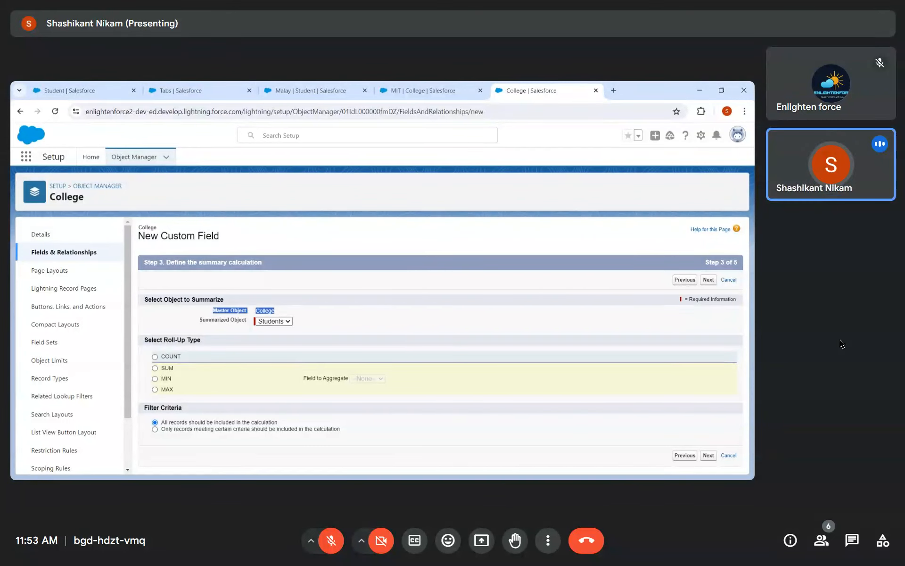
left_click(287, 316)
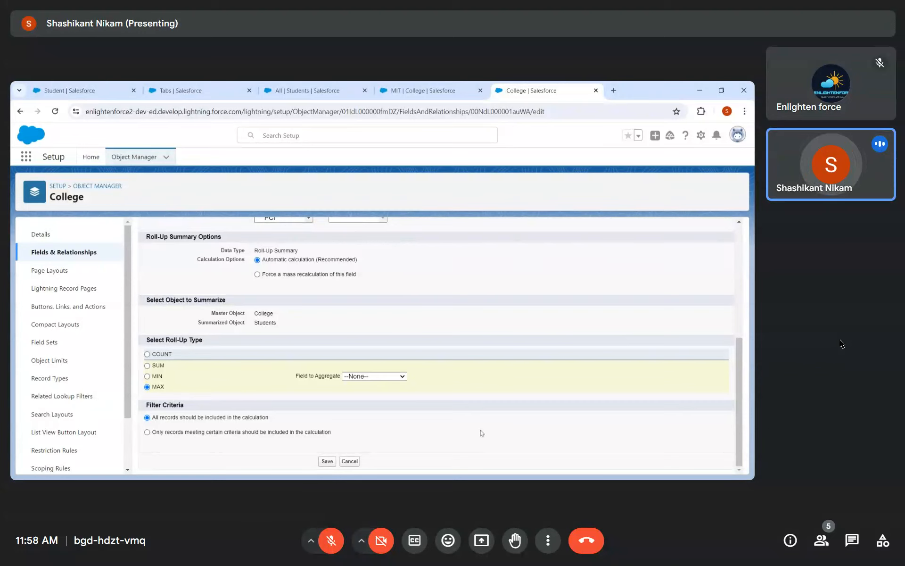
Step: Try the MIN and SUM roll-up types in the College roll-up summary field's settings
left_click(156, 376)
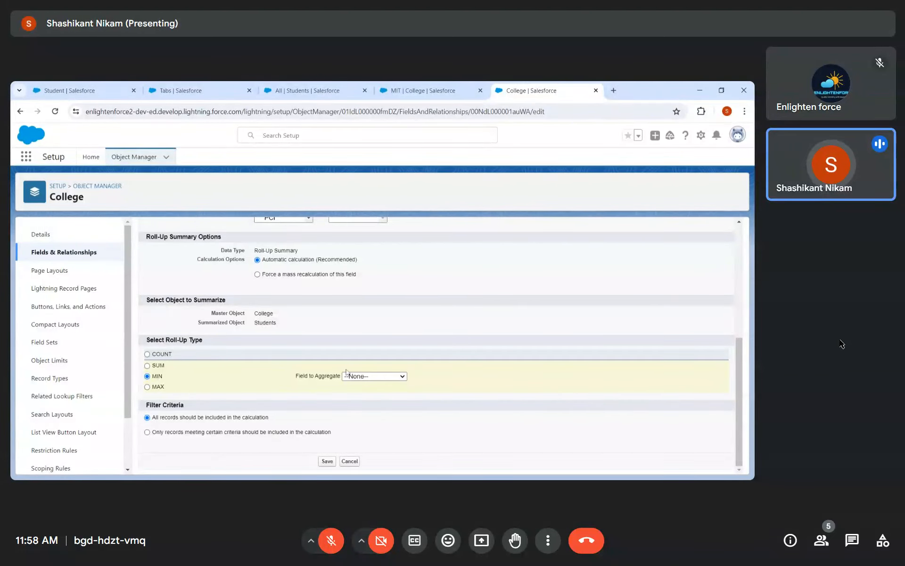
left_click(159, 365)
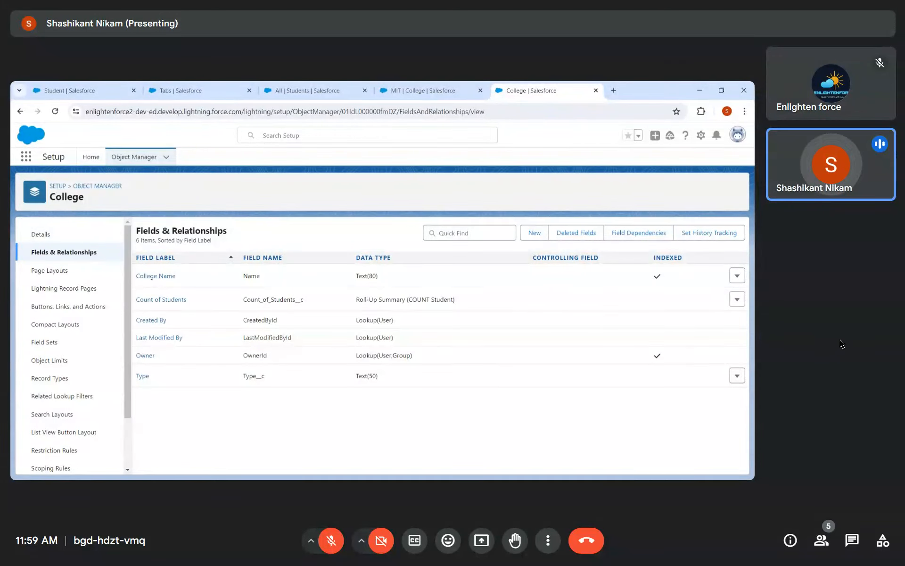
Step: In the Student object's new relationship field setup, choose Account: Active as the first lookup filter criterion's field
left_click(287, 85)
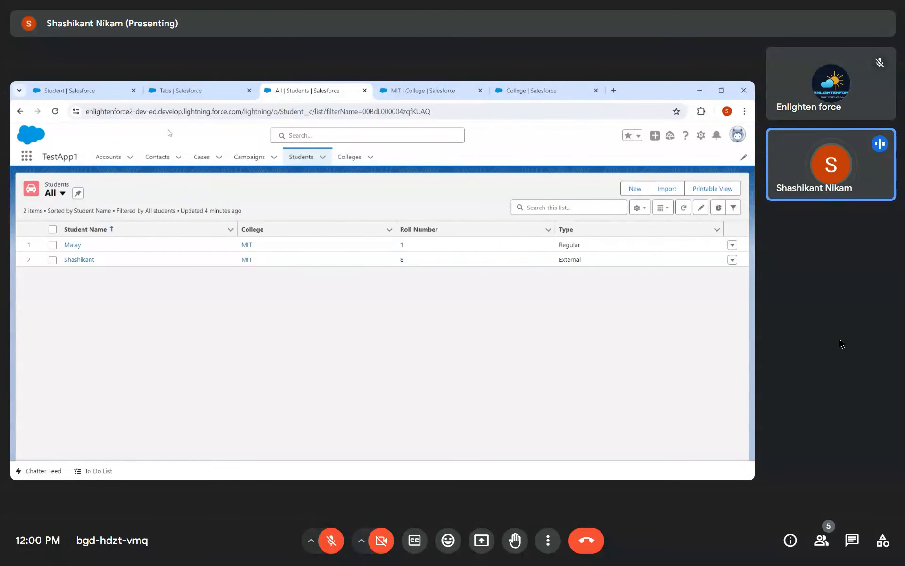
left_click(127, 86)
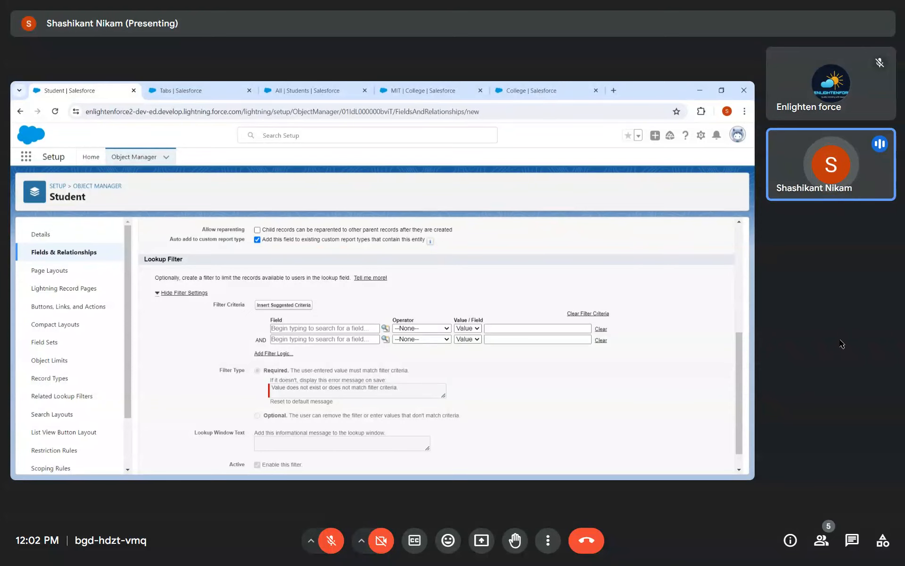
left_click(363, 330)
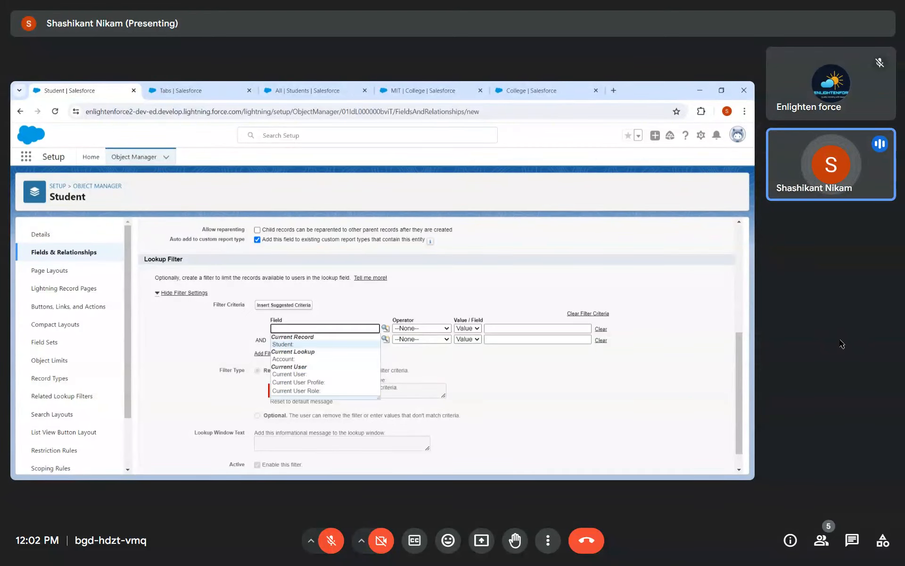
left_click(304, 359)
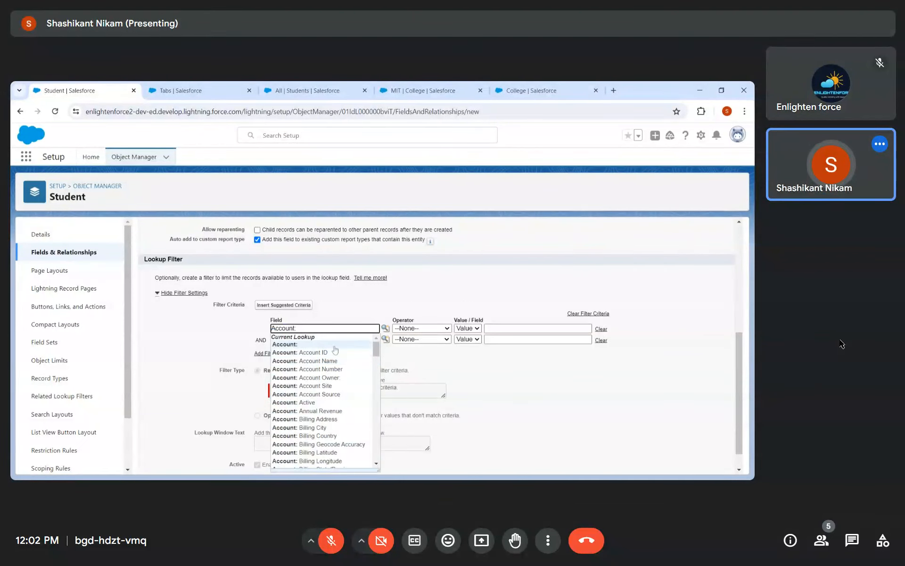
left_click(416, 330)
left_click(354, 330)
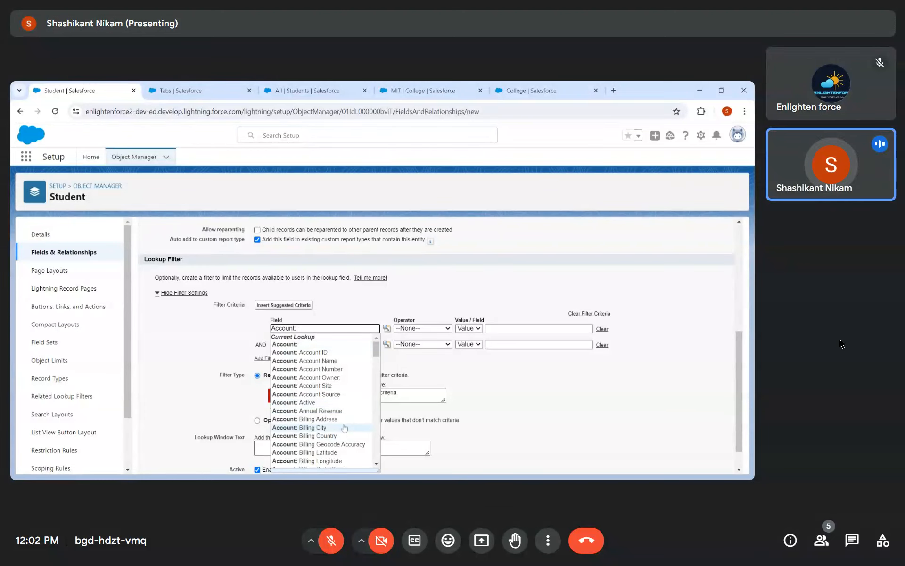
scroll(345, 428, "down", 2)
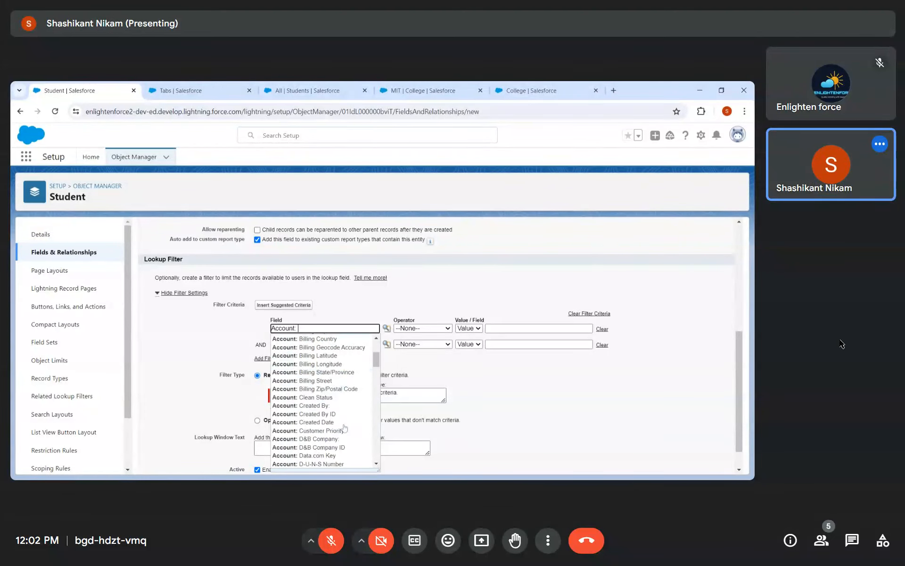
scroll(345, 428, "down", 3)
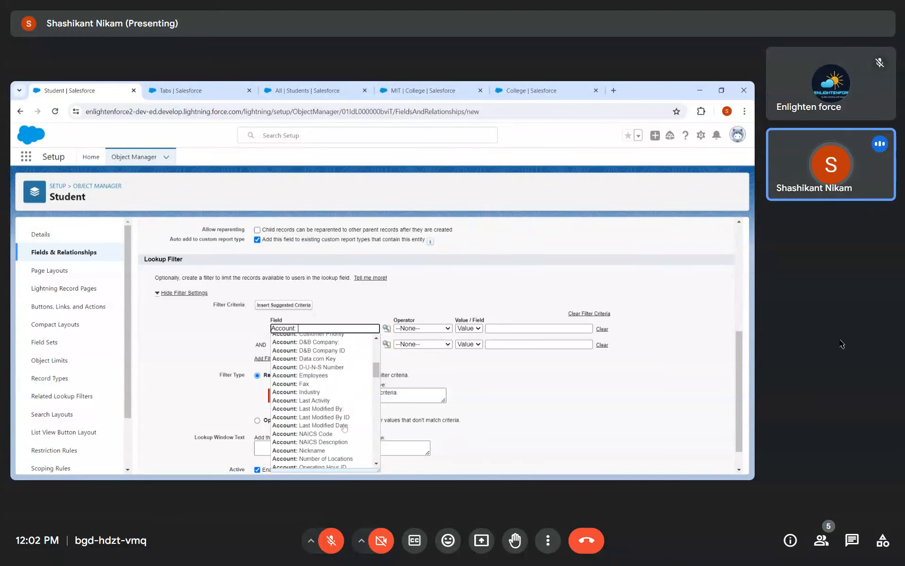
scroll(342, 415, "down", 1)
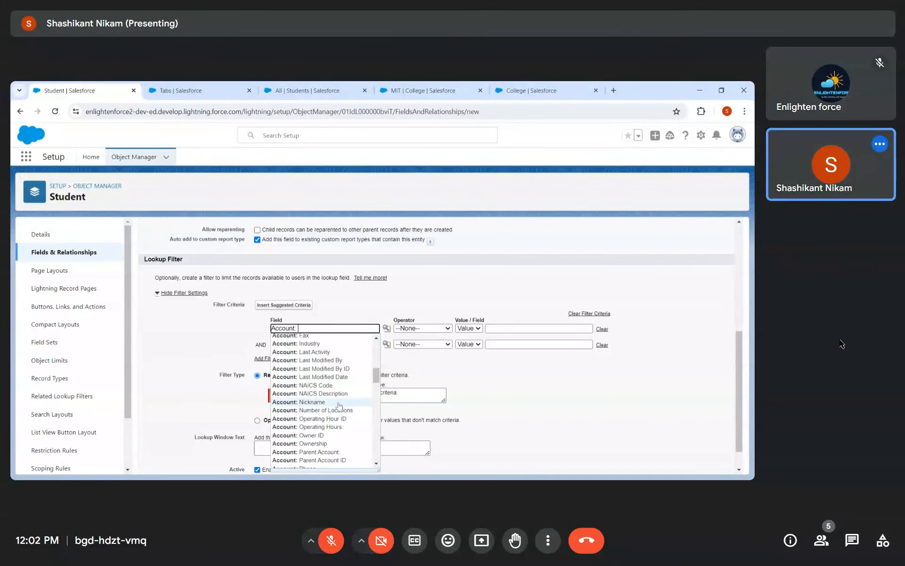
scroll(339, 405, "up", 3)
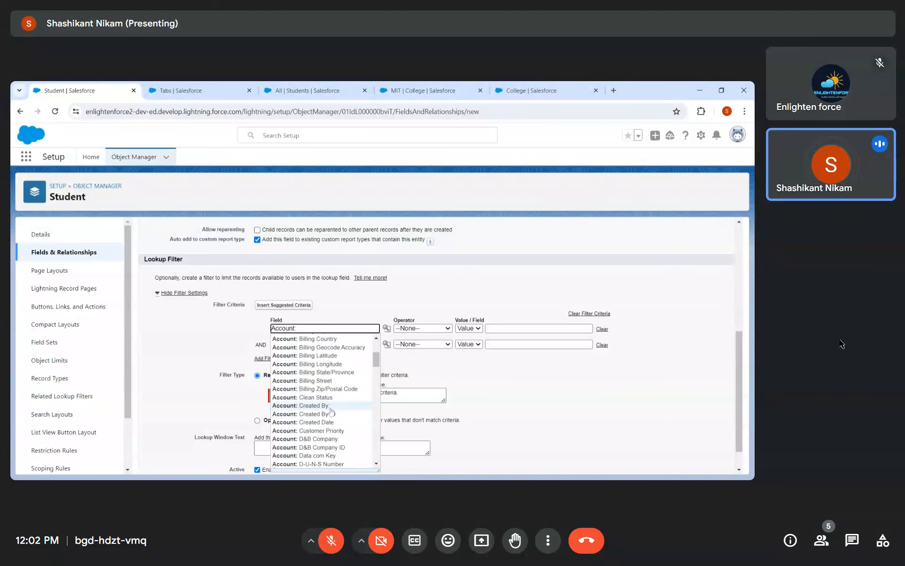
scroll(343, 427, "up", 3)
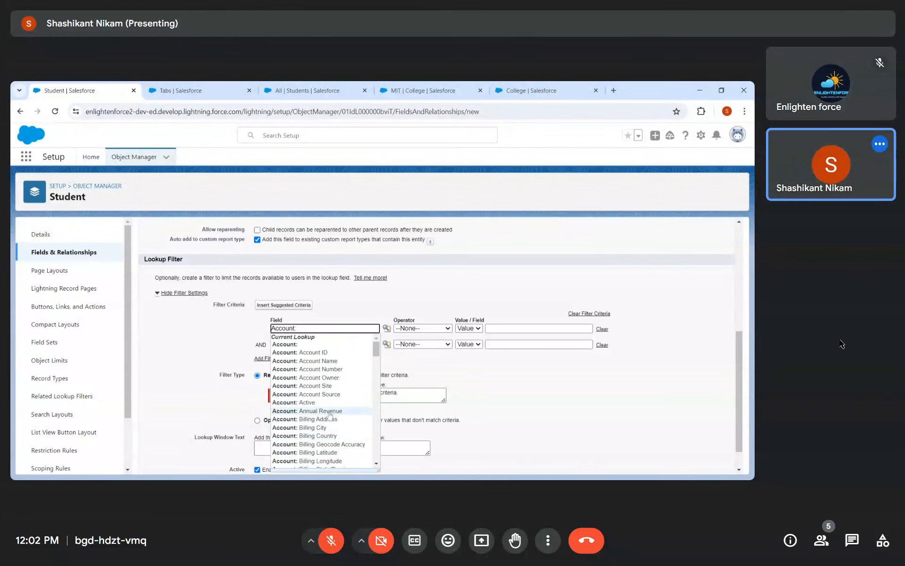
left_click(331, 402)
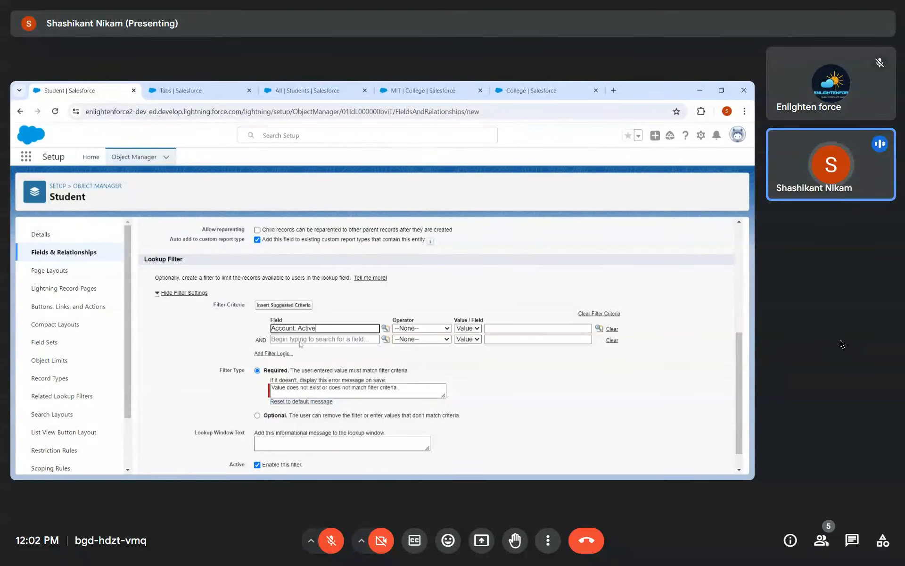
Step: Complete the Account: Active lookup filter criterion with the equals operator and the value True
left_click(426, 332)
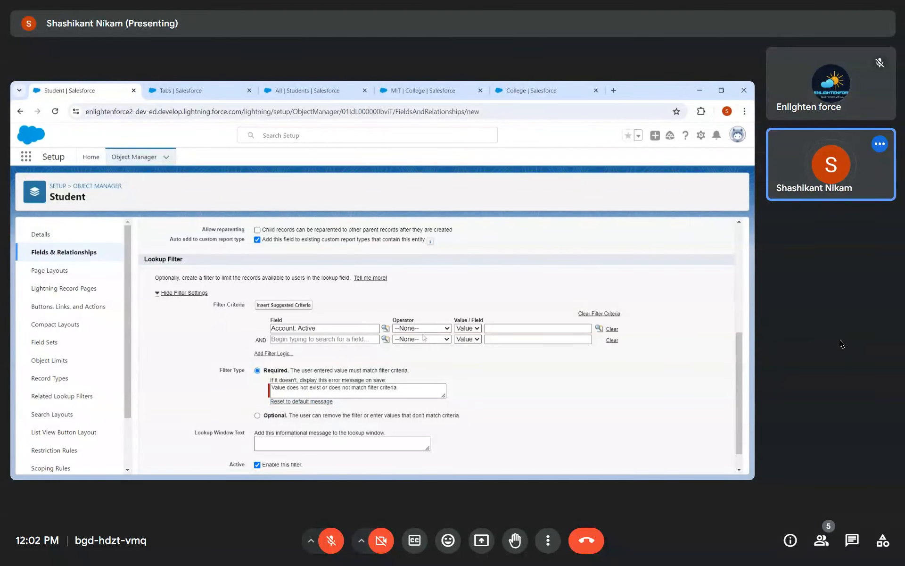
left_click(423, 349)
left_click(537, 328)
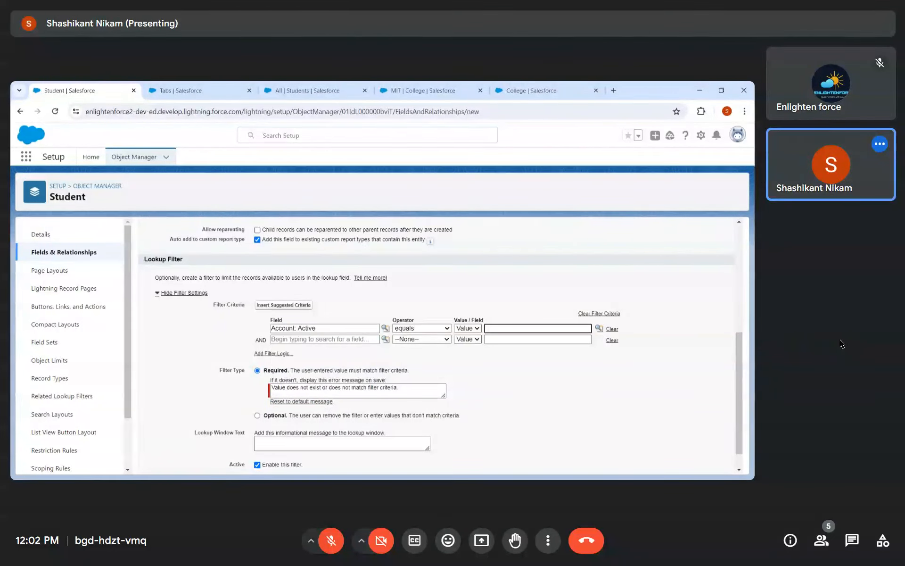
type("True")
scroll(250, 371, "down", 2)
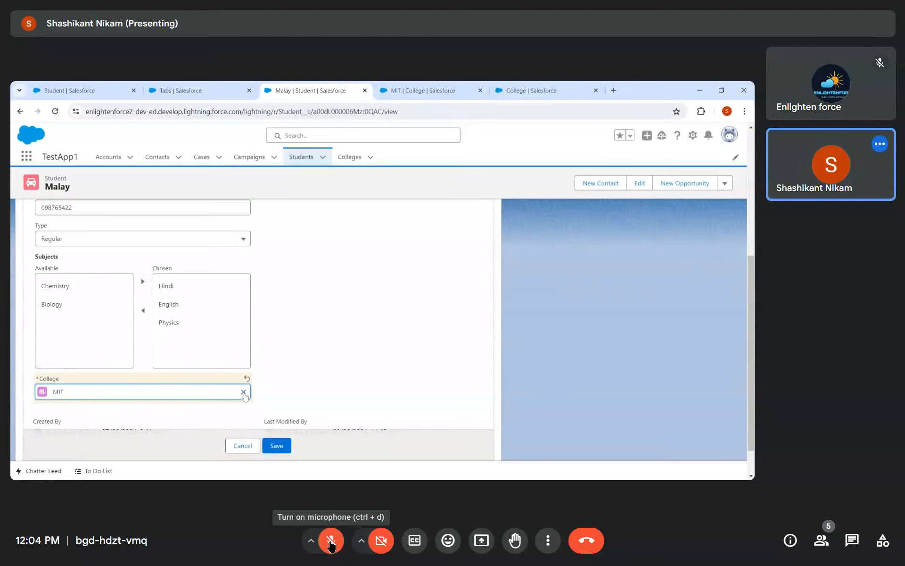
Step: Unmute the microphone in the Google Meet call to speak and mute it again
left_click(331, 544)
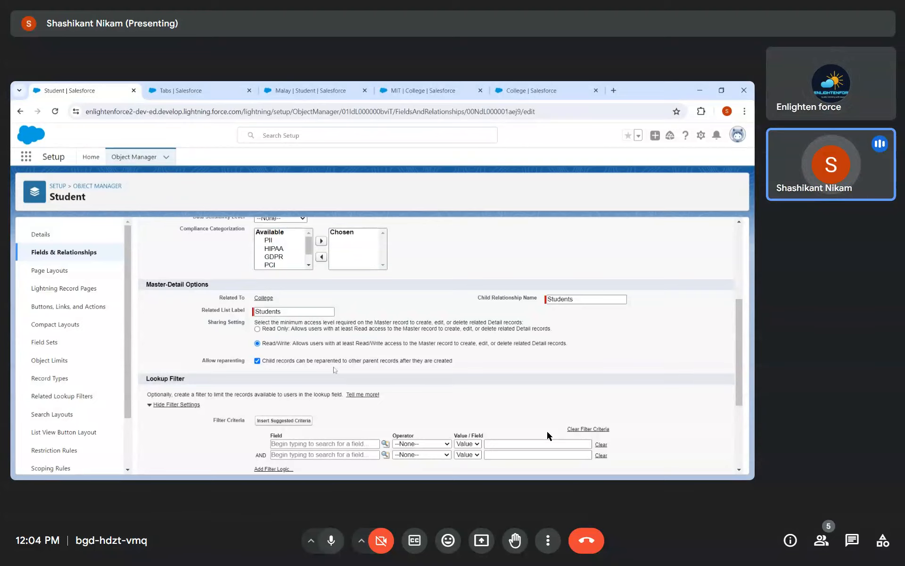
mouse_move(426, 397)
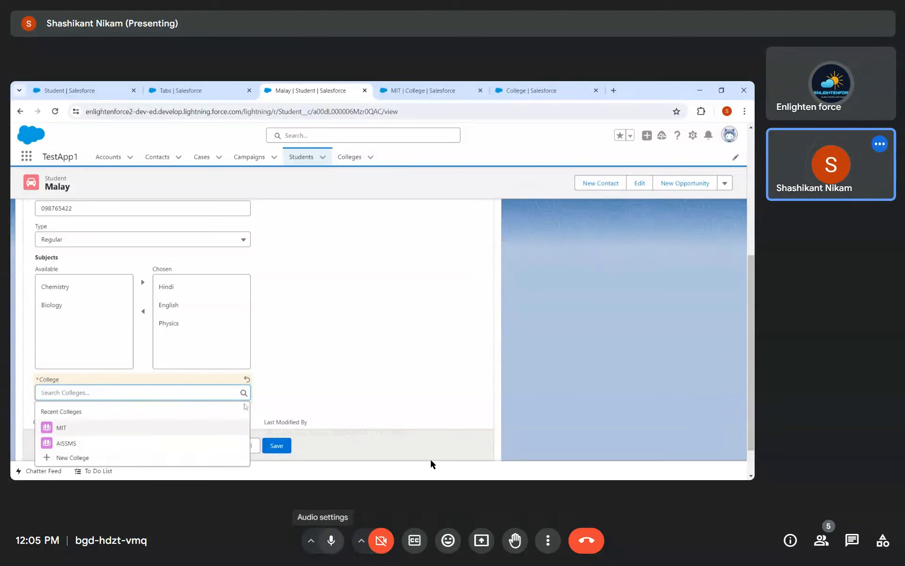
left_click(330, 542)
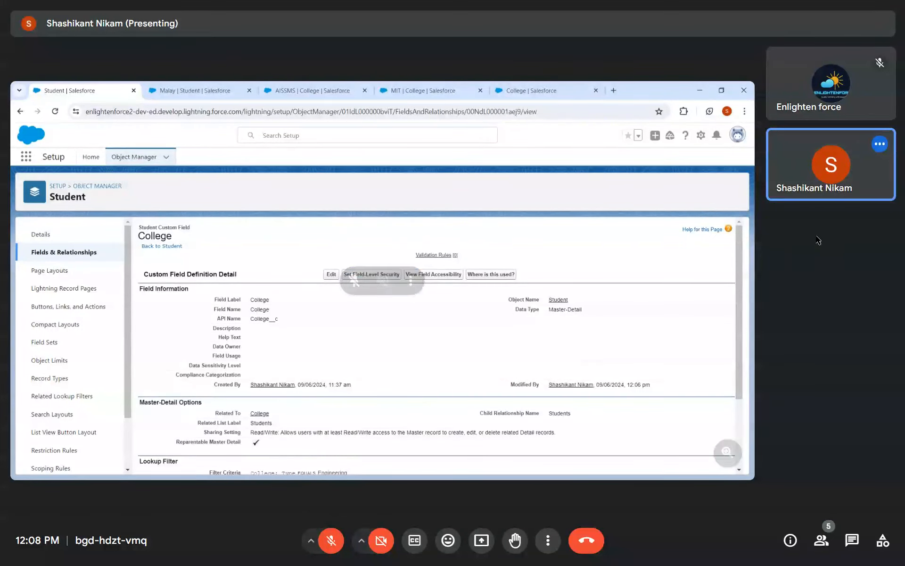
Step: Unmute the microphone and take over presenting in the Google Meet call by sharing the entire screen
left_click(330, 542)
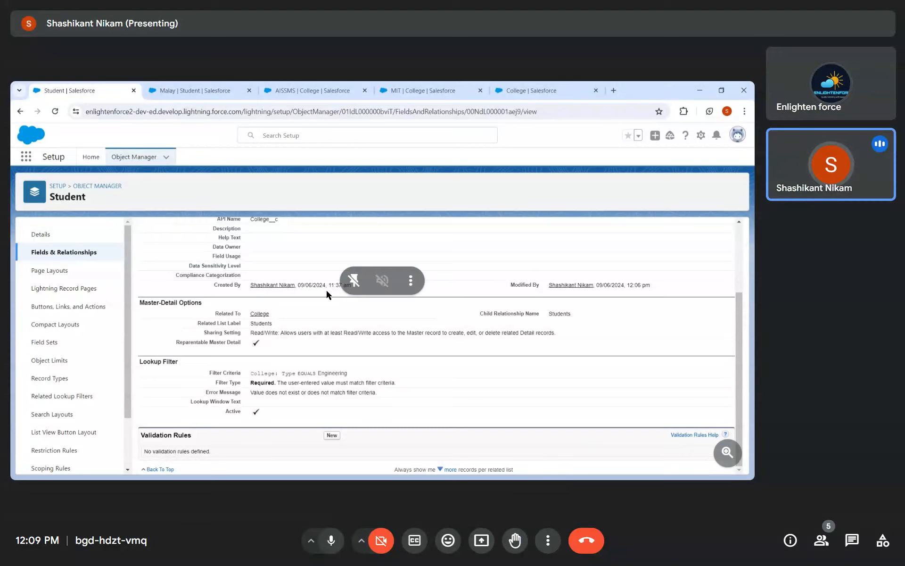
left_click(485, 547)
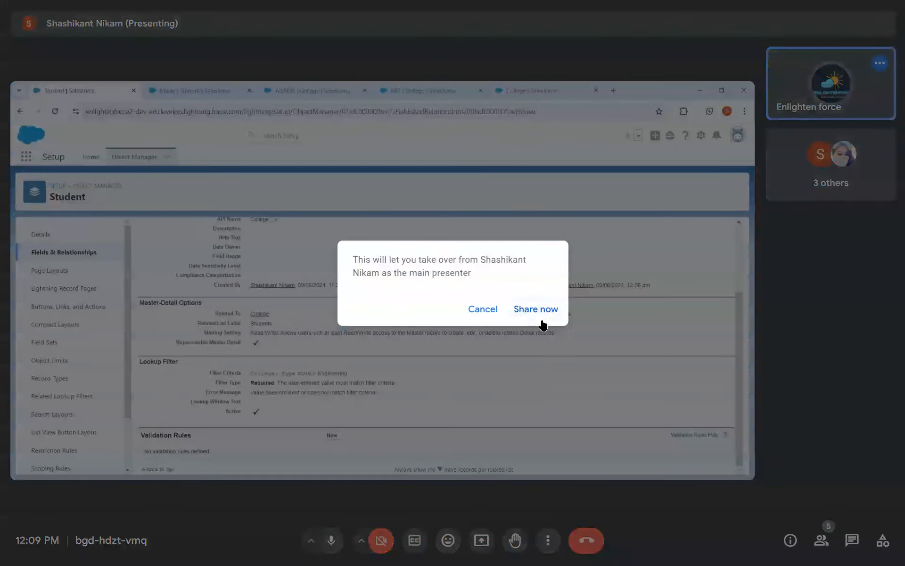
left_click(542, 319)
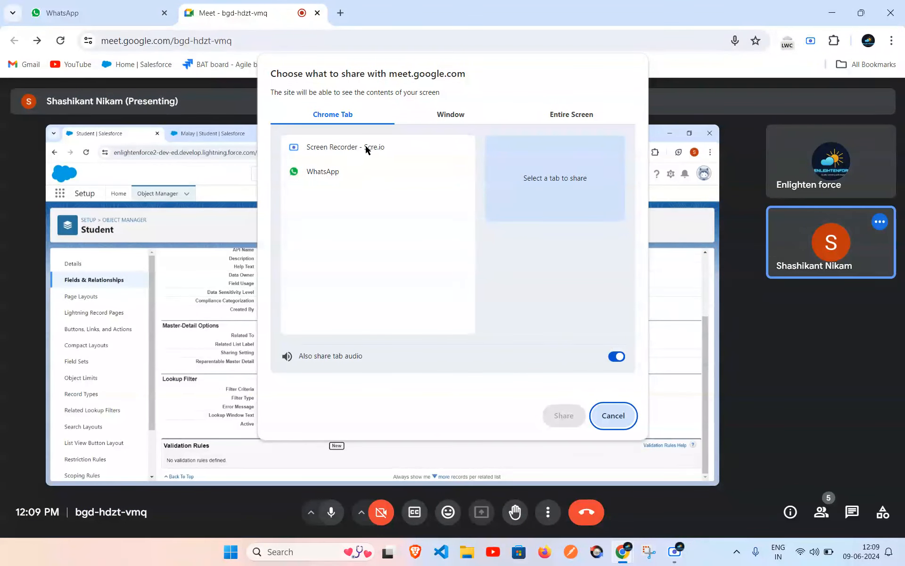
left_click(453, 118)
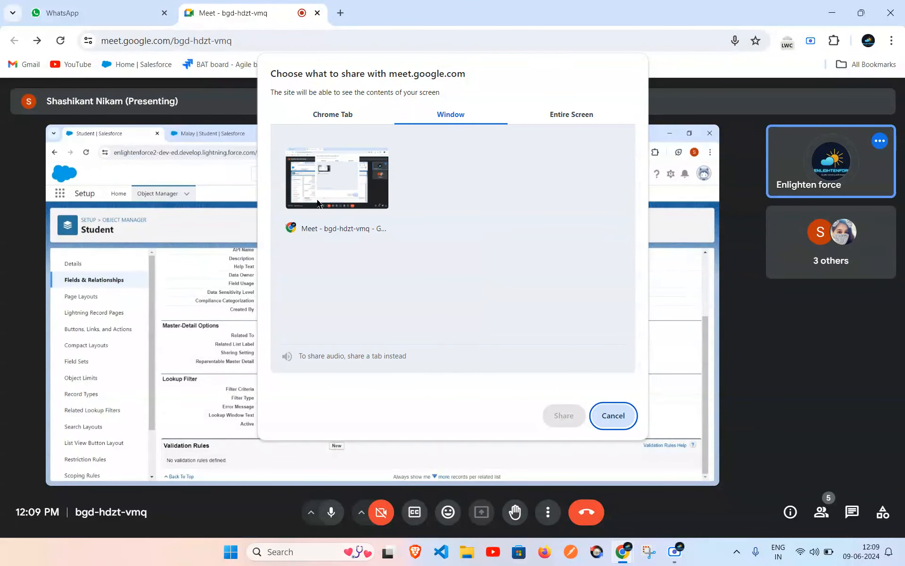
left_click(572, 114)
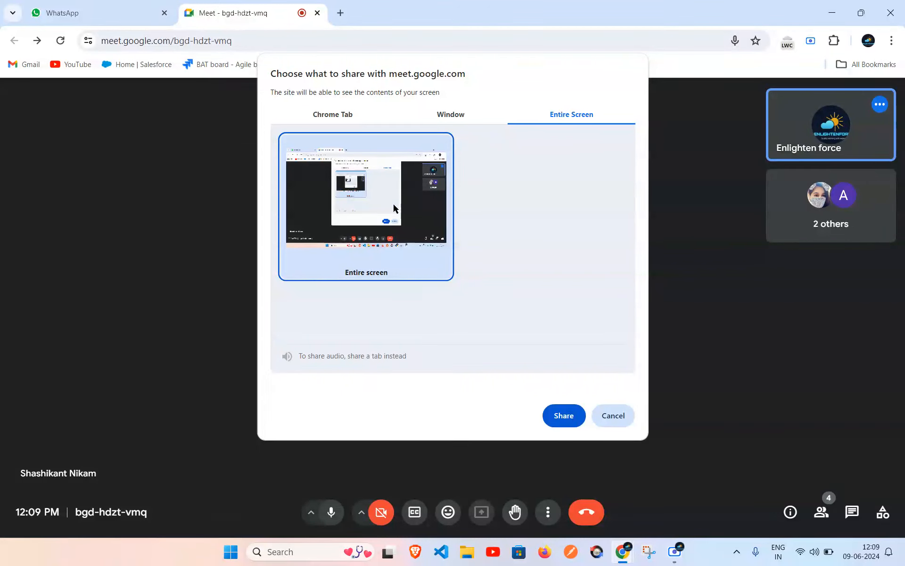
left_click(329, 119)
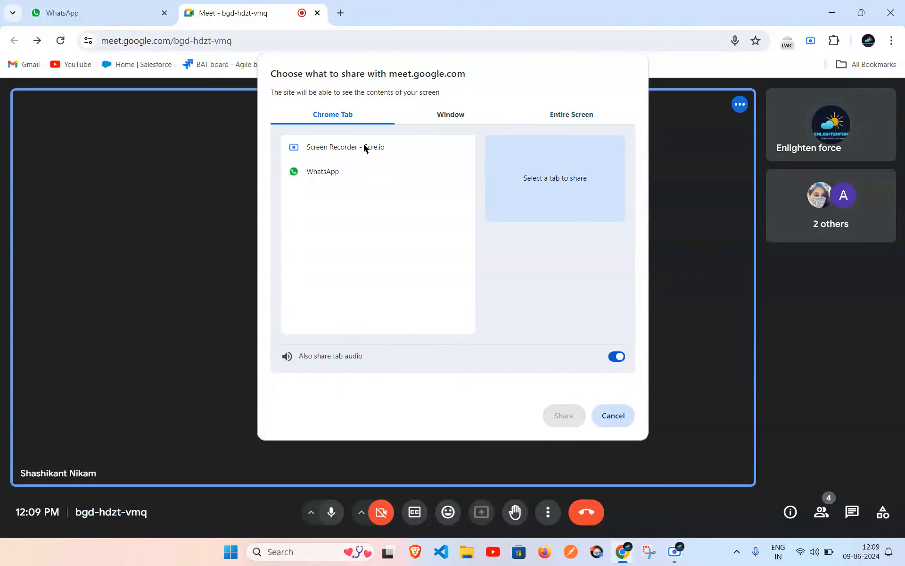
left_click(451, 116)
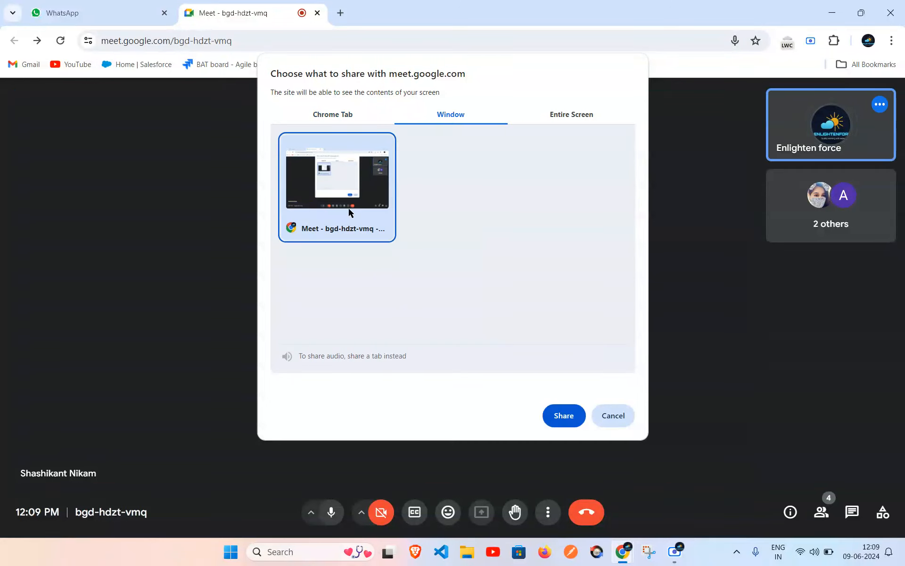
left_click(584, 119)
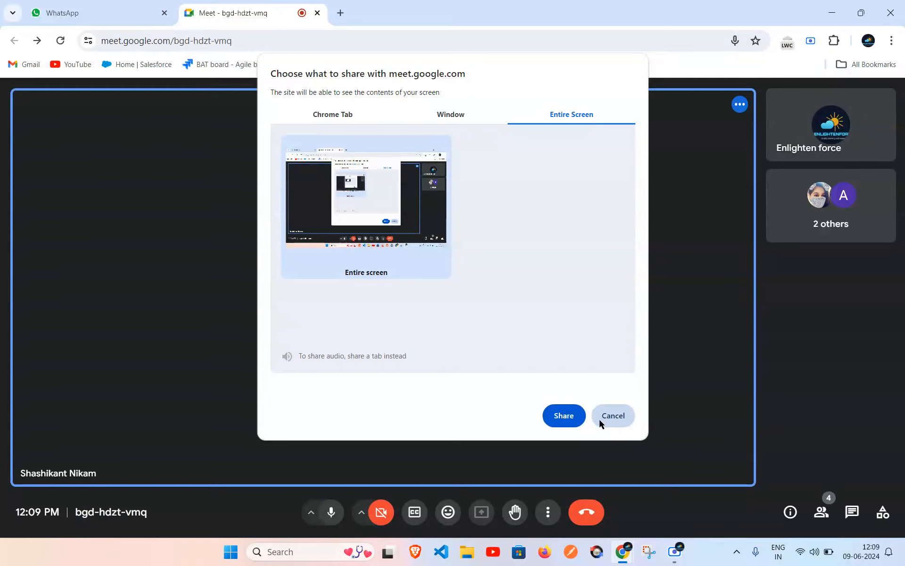
left_click(345, 257)
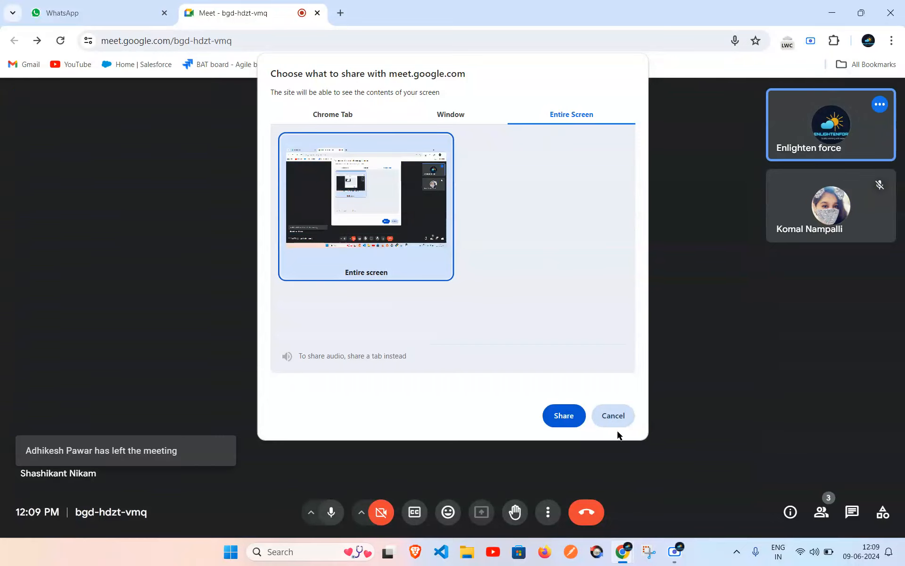
left_click(581, 420)
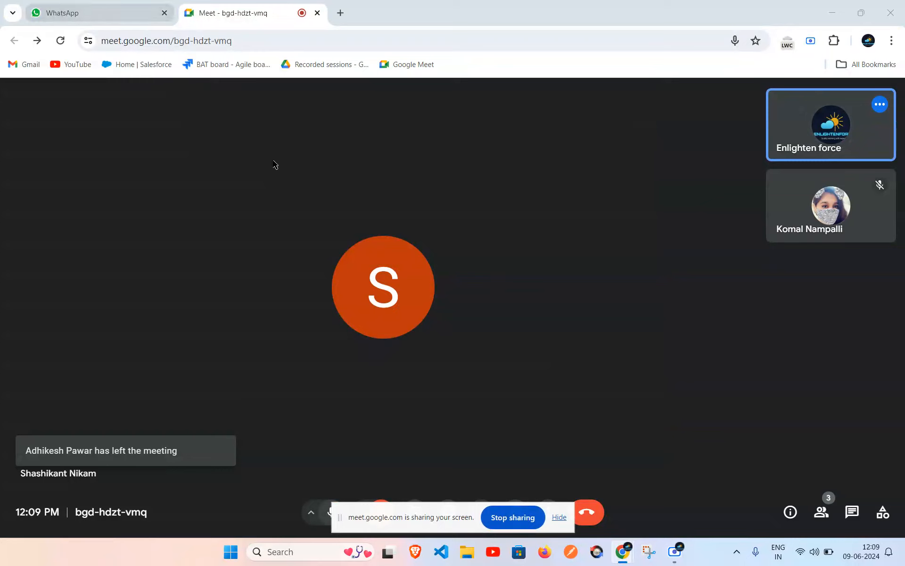
Step: Open Google Drive in a new browser tab, dismiss the presenting notification and go to the Drive home page
left_click(340, 14)
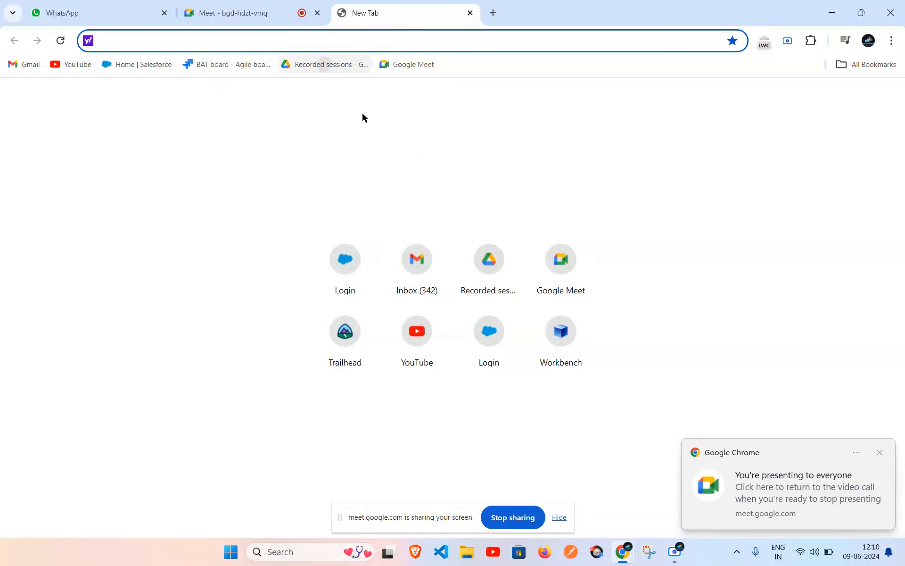
left_click(880, 452)
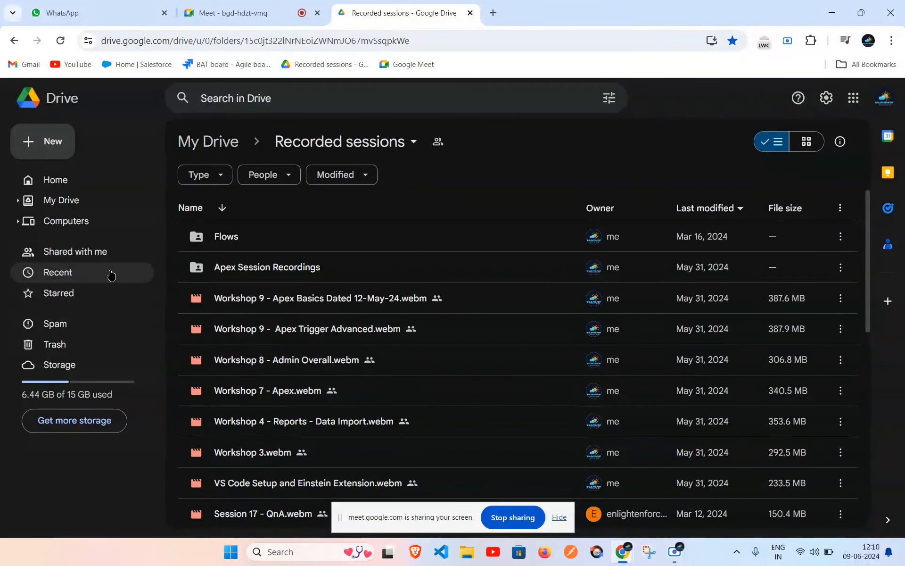
left_click(70, 183)
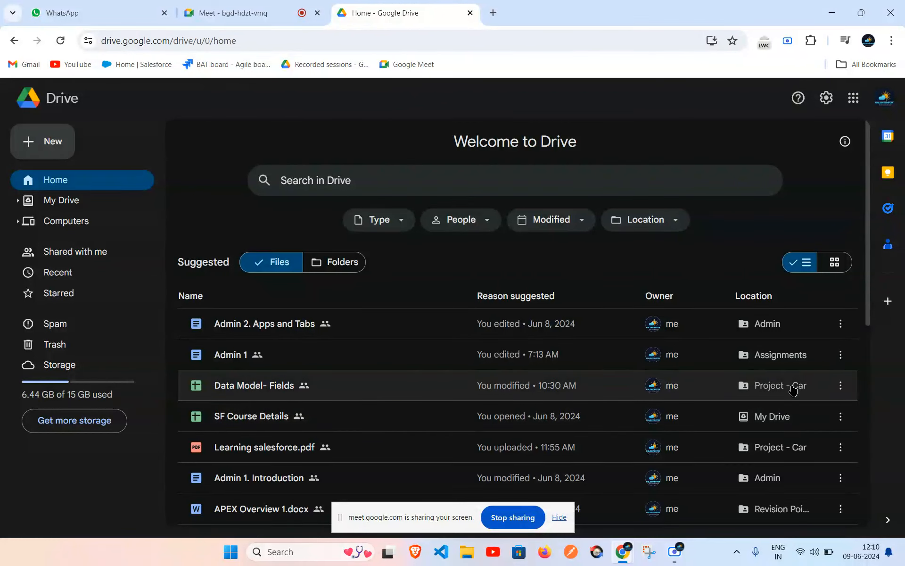
Step: Review who has access to the Data Model- Fields spreadsheet in its sharing settings, without adding anyone
left_click(841, 385)
mouse_move(697, 263)
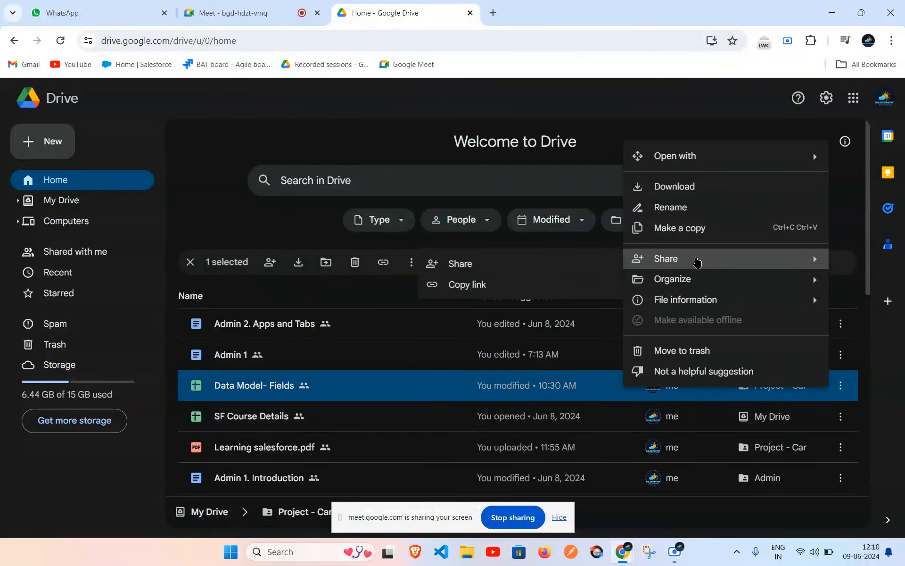
left_click(503, 268)
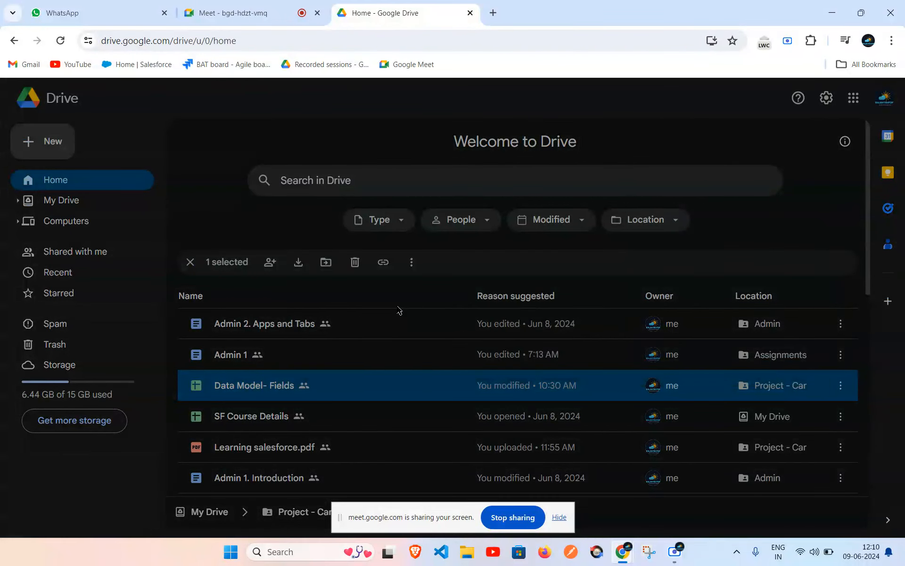
scroll(364, 335, "down", 2)
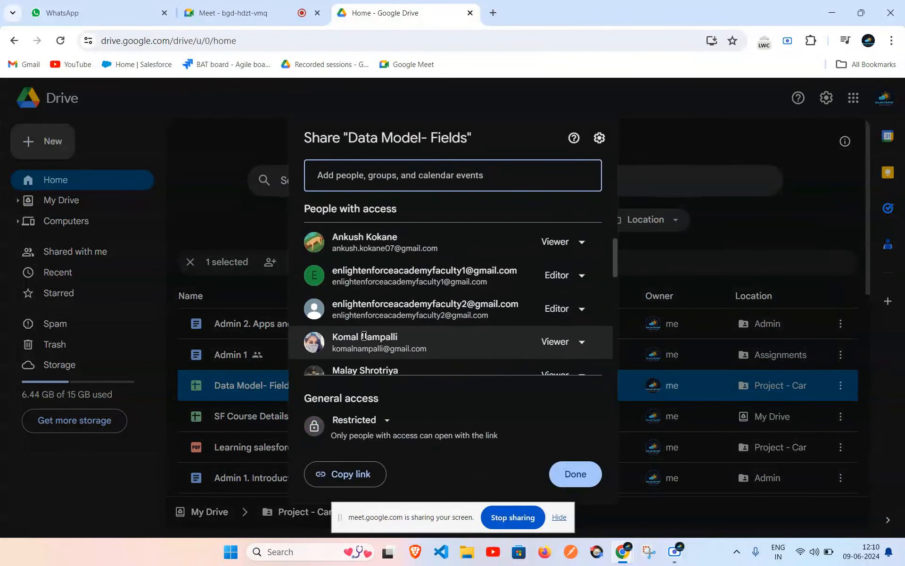
scroll(415, 344, "down", 8)
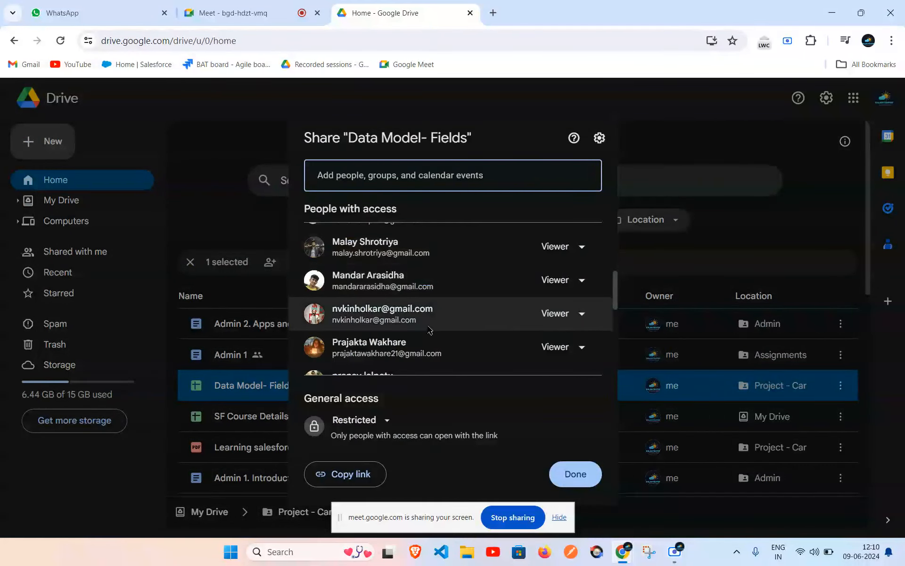
scroll(414, 278, "down", 5)
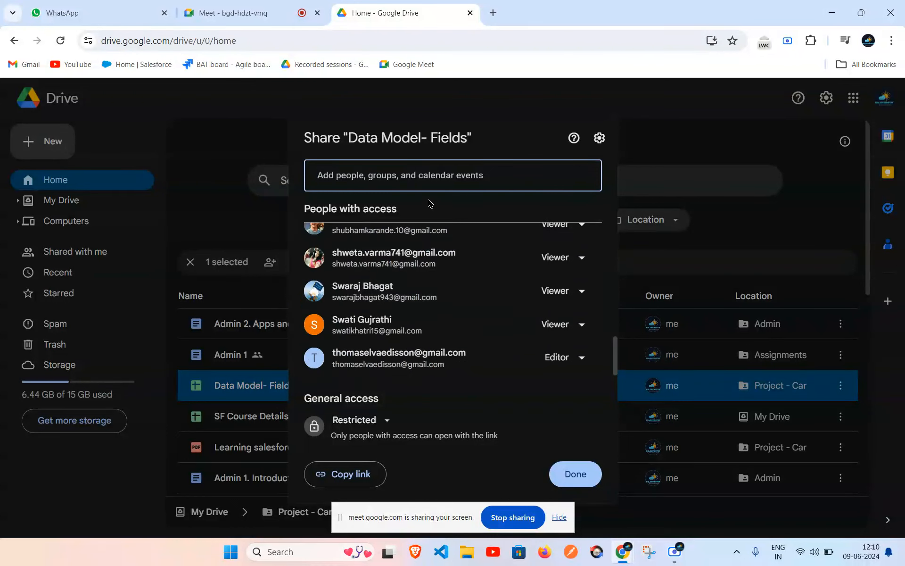
left_click(402, 182)
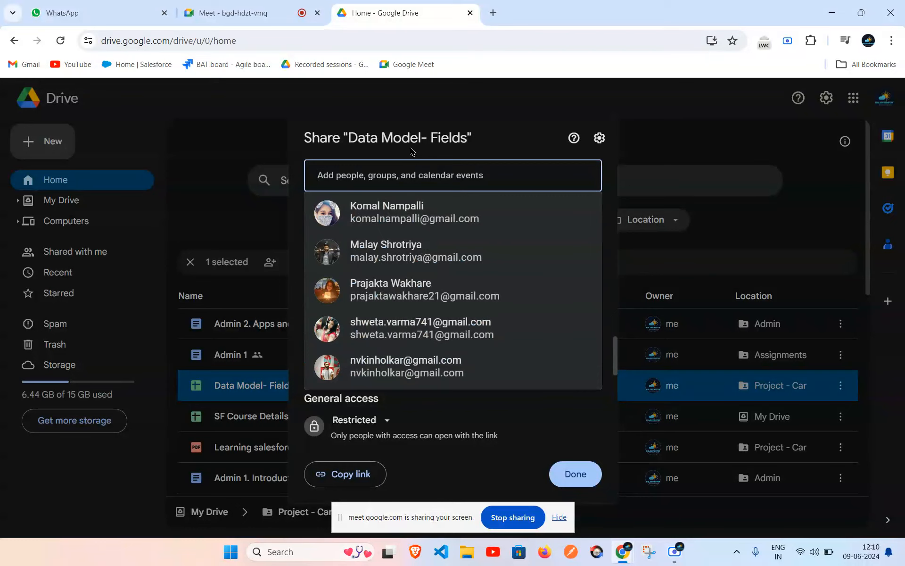
left_click(684, 116)
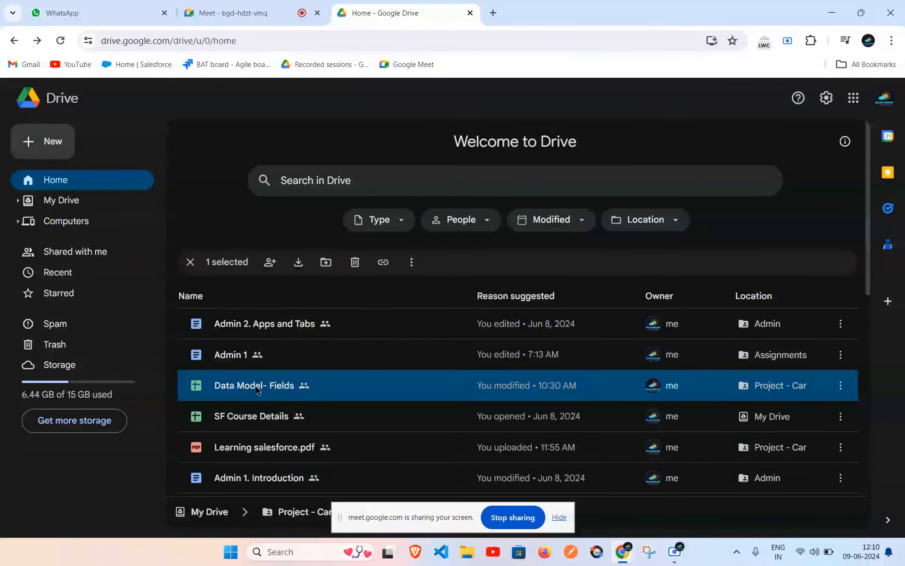
Step: Open the Data Model- Fields spreadsheet and examine the objects, field labels and data types listed on its Attributes sheet
double_click(244, 394)
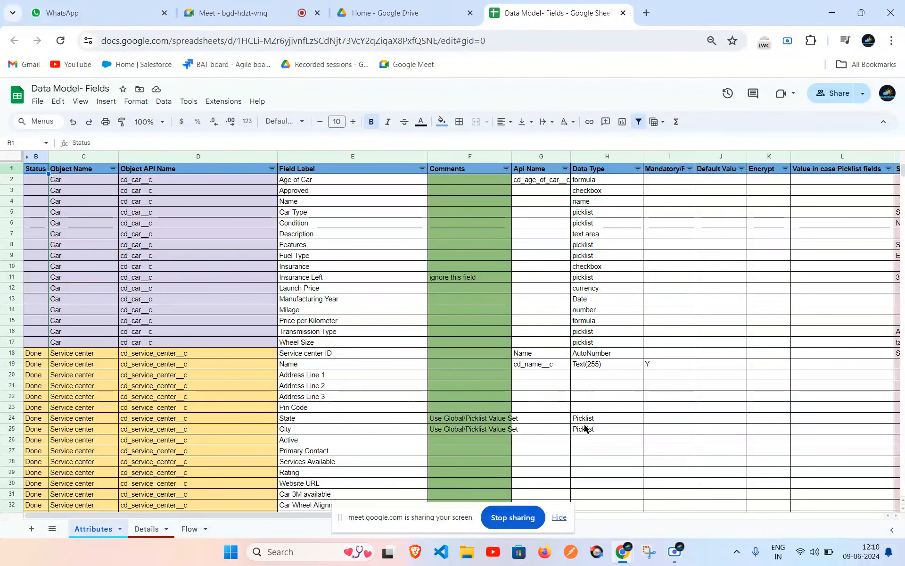
scroll(585, 428, "down", 2)
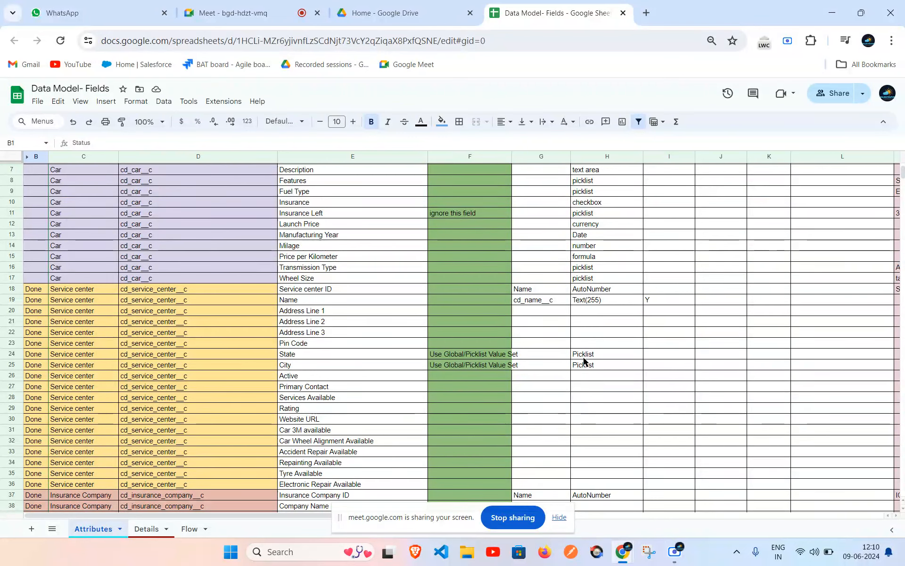
scroll(216, 253, "down", 10)
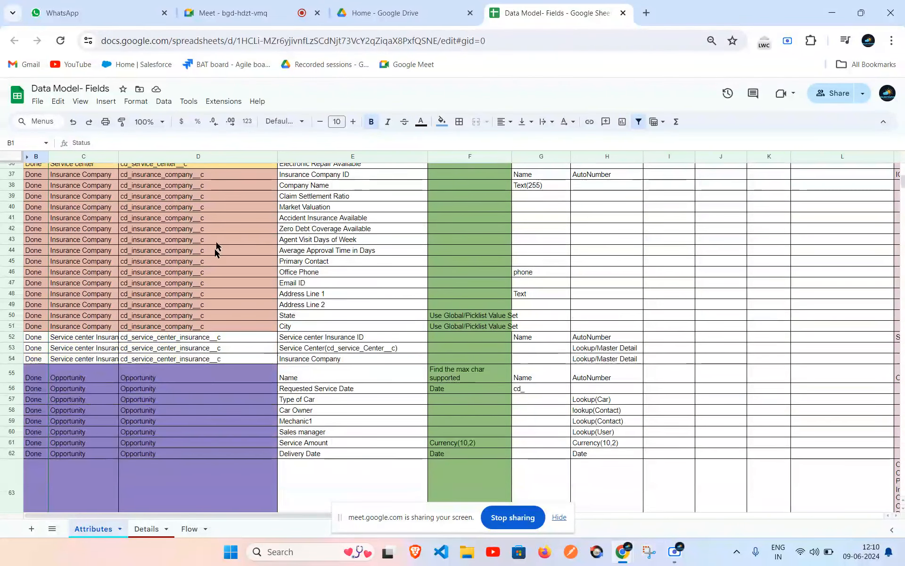
scroll(219, 264, "down", 12)
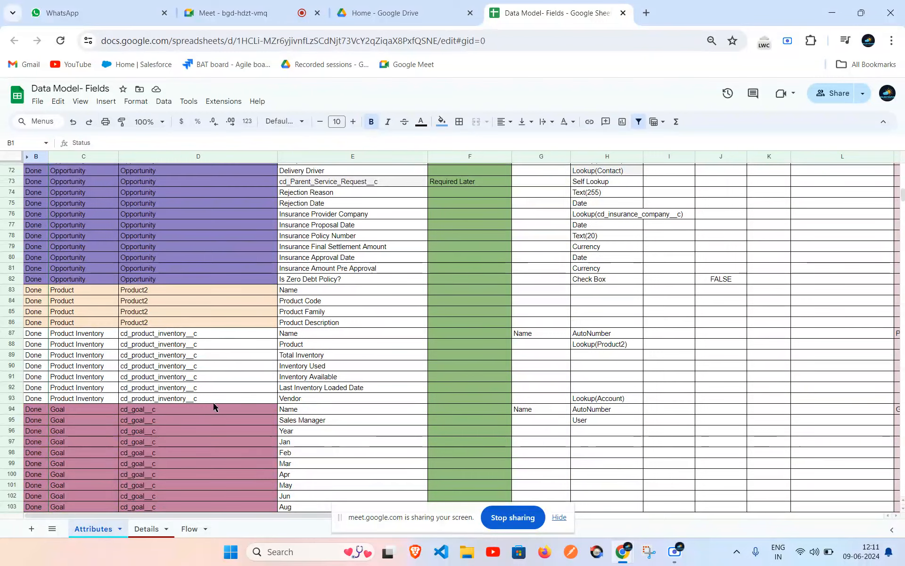
scroll(214, 407, "up", 6)
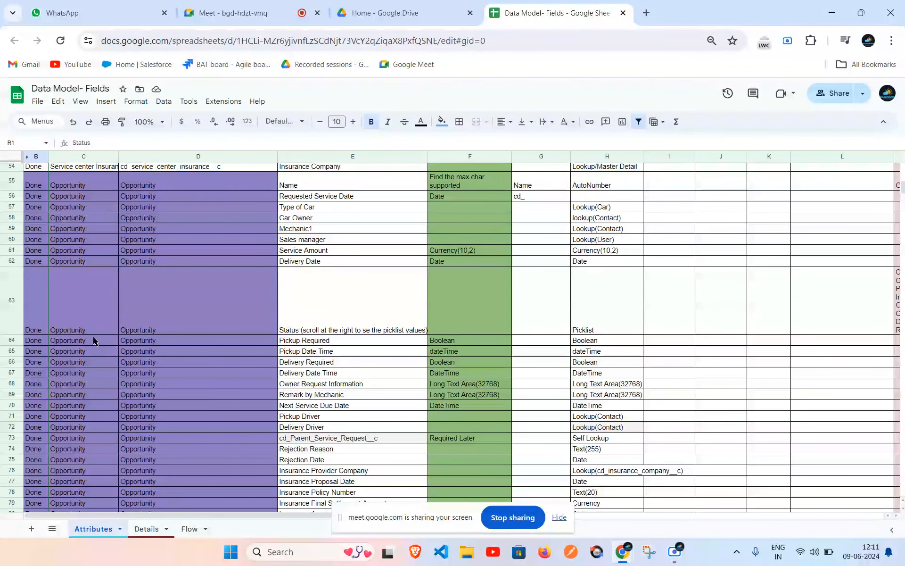
left_click(92, 331)
left_click(173, 326)
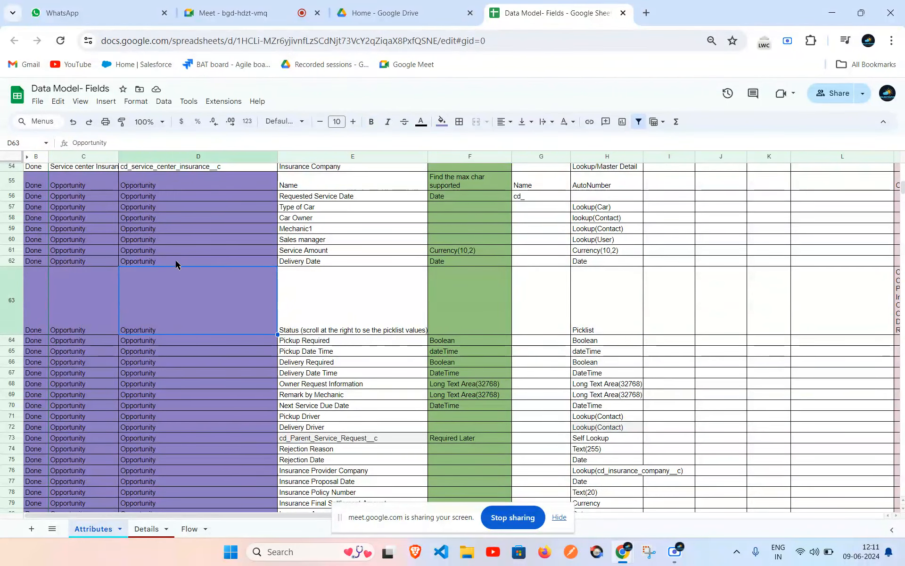
scroll(176, 264, "up", 6)
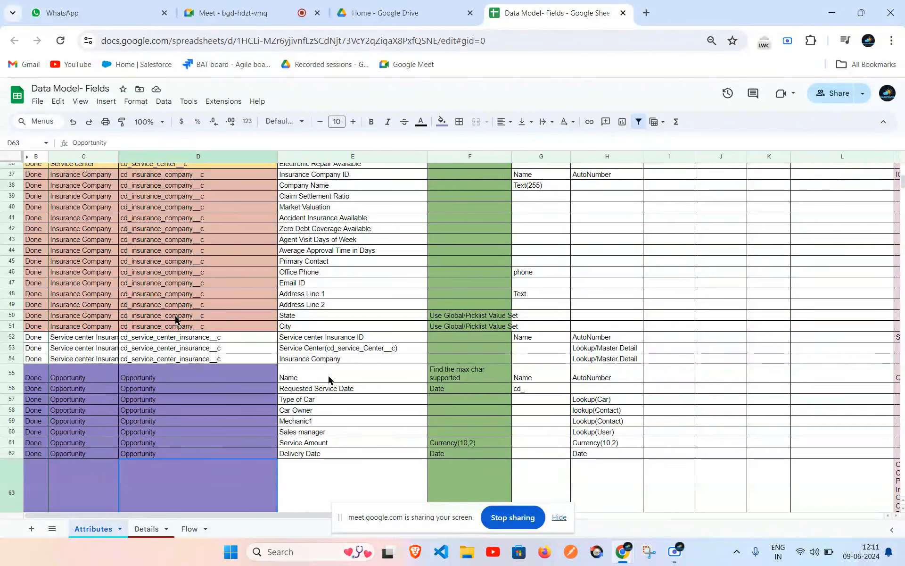
scroll(195, 452, "down", 10)
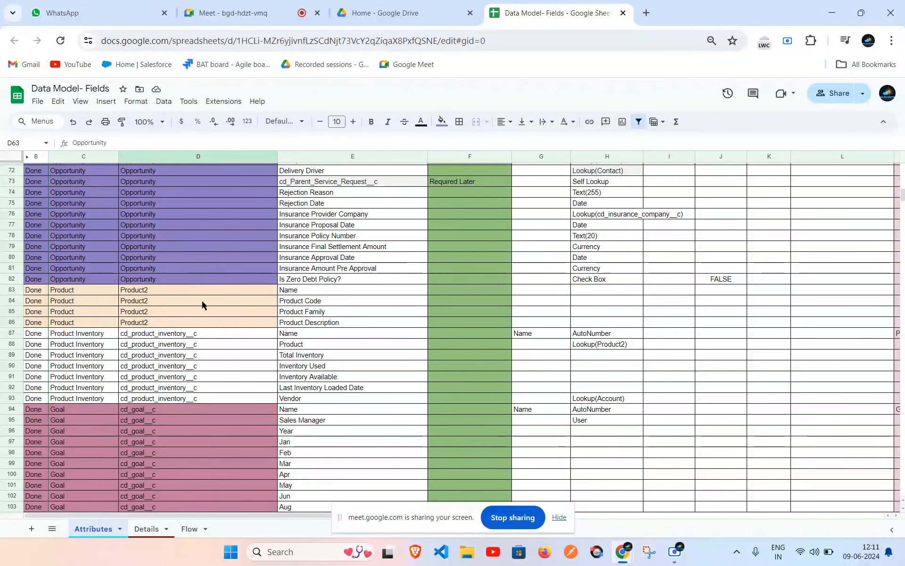
scroll(243, 424, "down", 7)
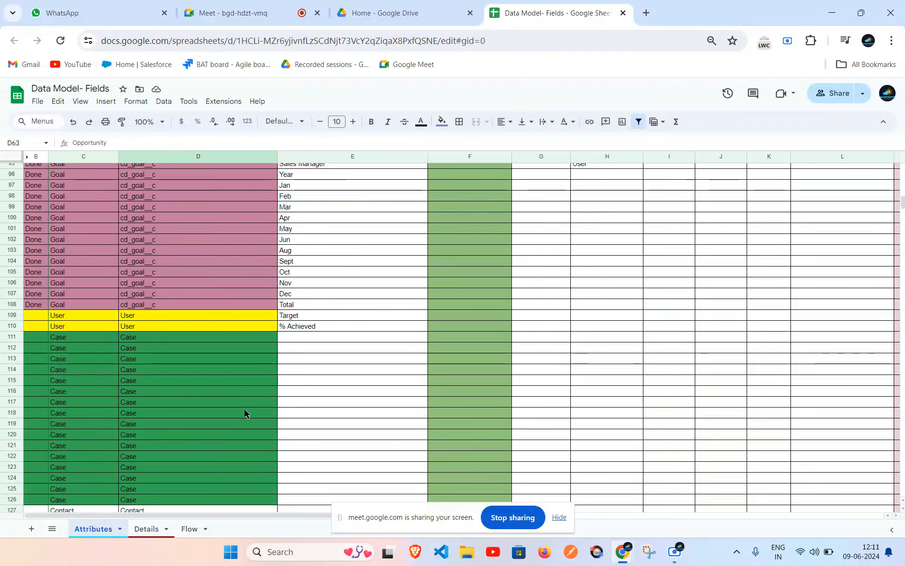
scroll(224, 408, "down", 6)
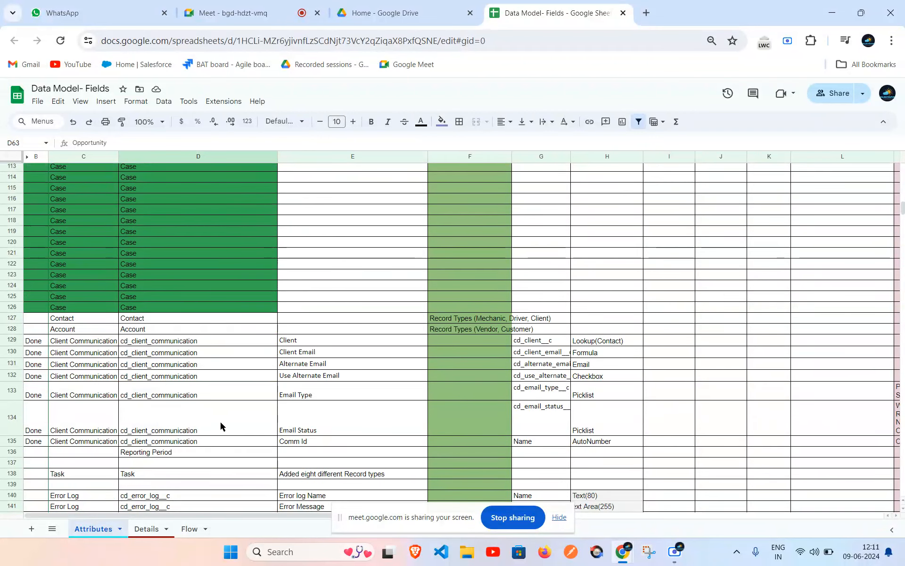
scroll(220, 422, "down", 4)
scroll(227, 412, "up", 20)
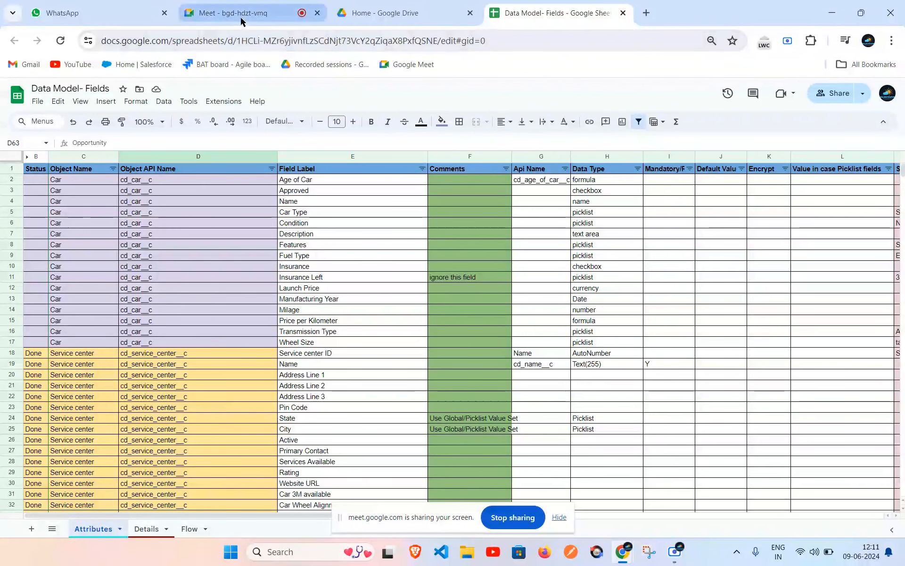
Step: Hide the screen-sharing notice, return to the Google Meet call and leave the meeting
left_click(559, 517)
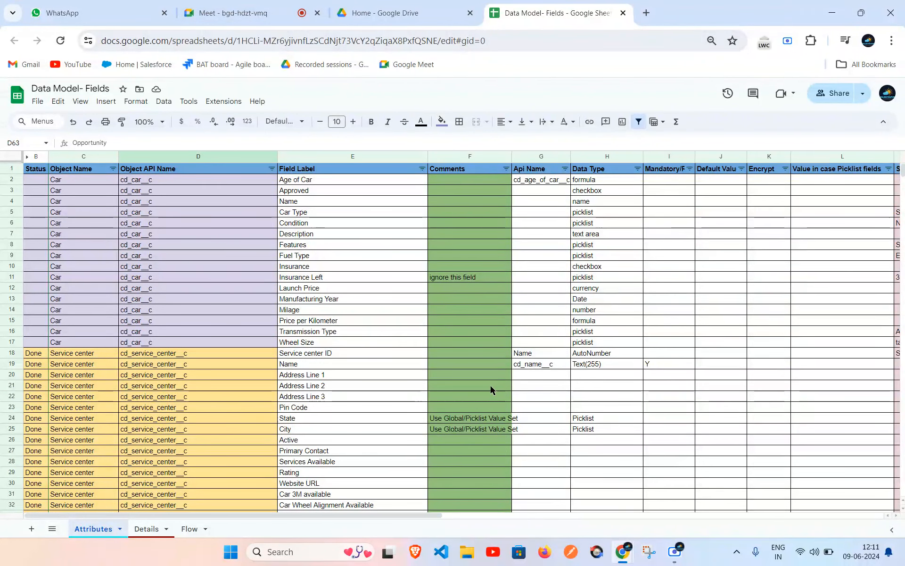
left_click(238, 14)
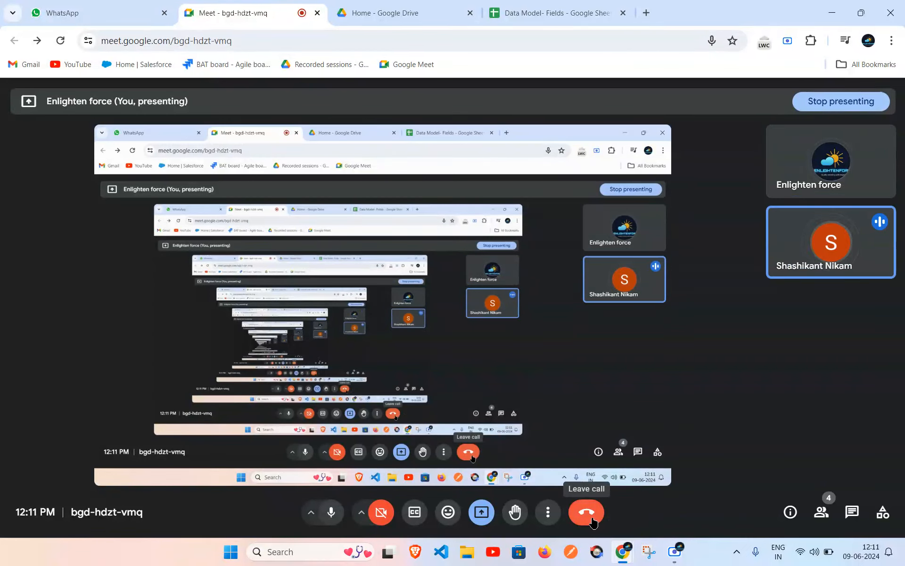
left_click(588, 513)
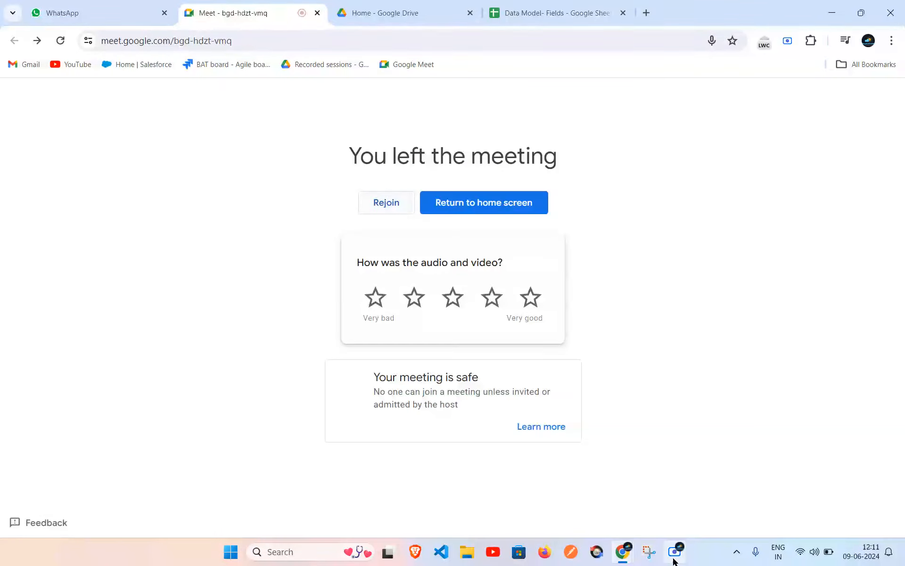